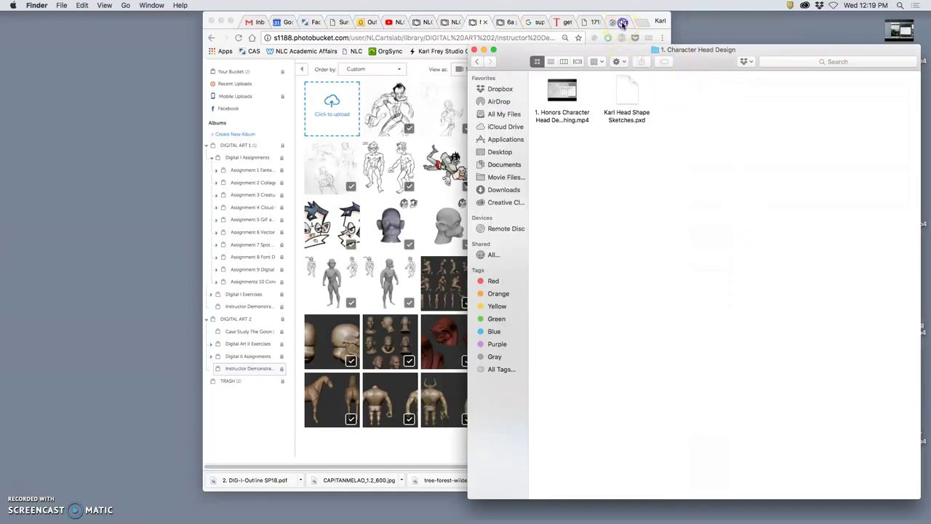
Open 'Karl Head Shape Sketches.pxd' from Digital Honors SP18 > Character Head Design in Pixlr Editor.
left_click(623, 24)
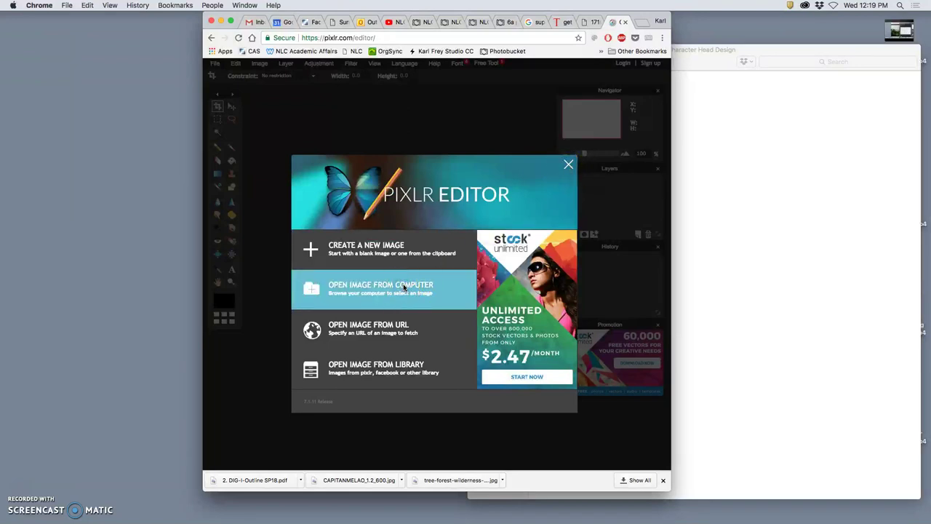
left_click(458, 275)
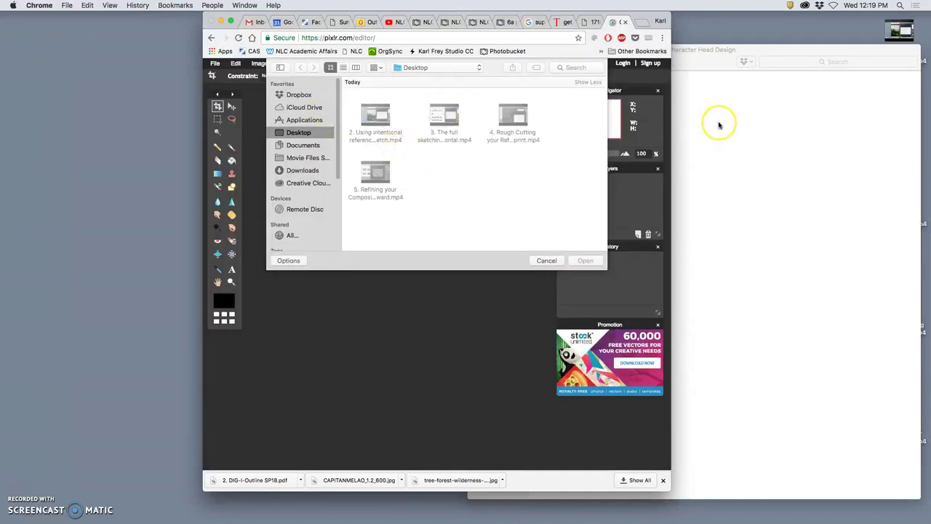
left_click(303, 145)
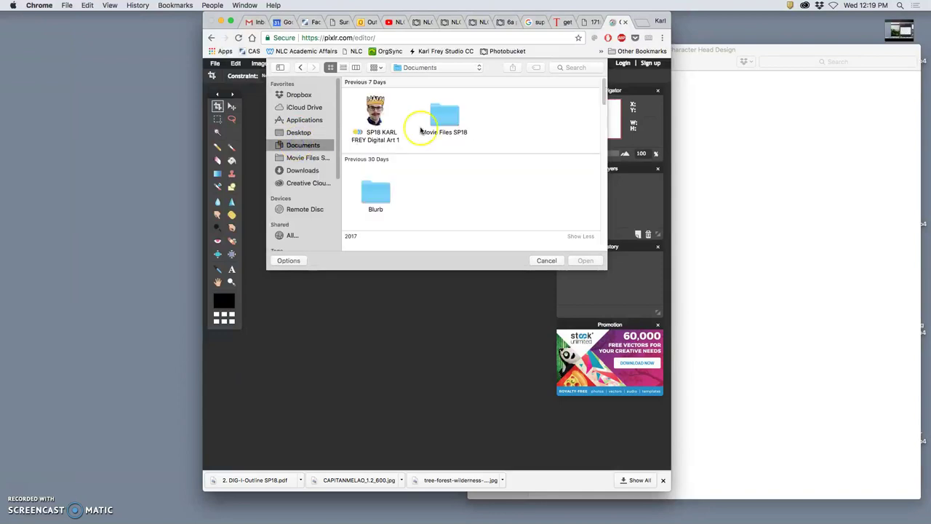
double_click(375, 115)
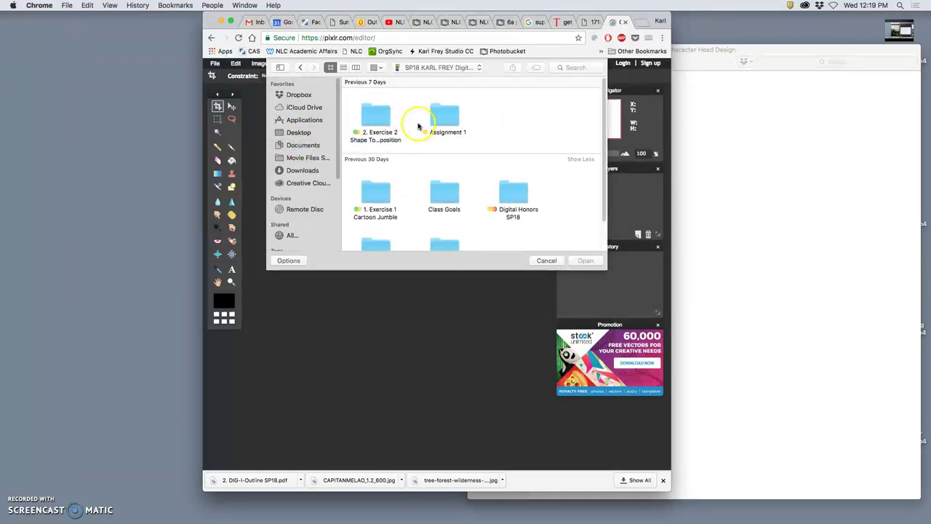
left_click(442, 118)
double_click(511, 191)
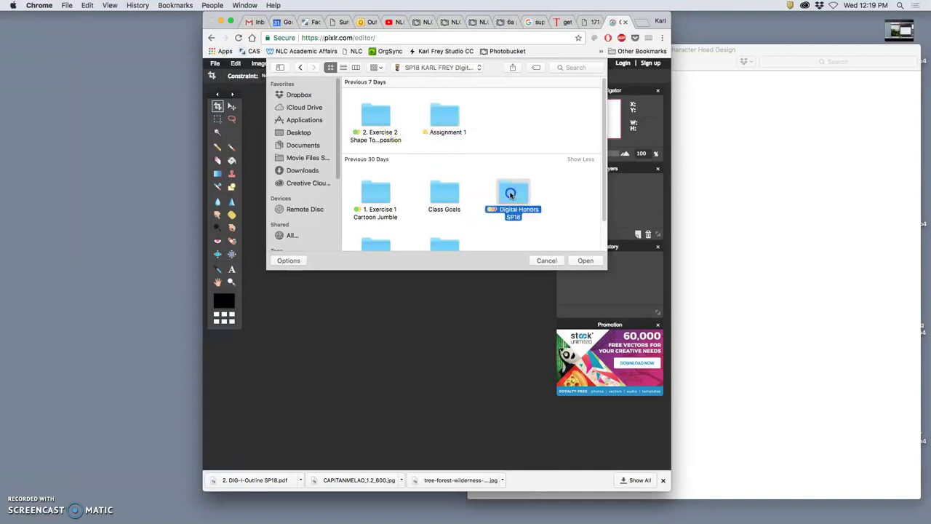
double_click(376, 120)
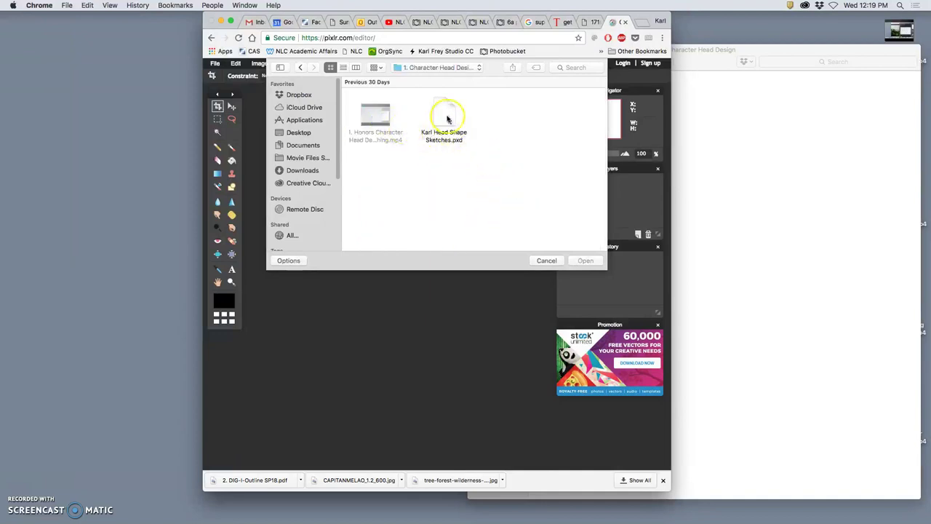
double_click(439, 115)
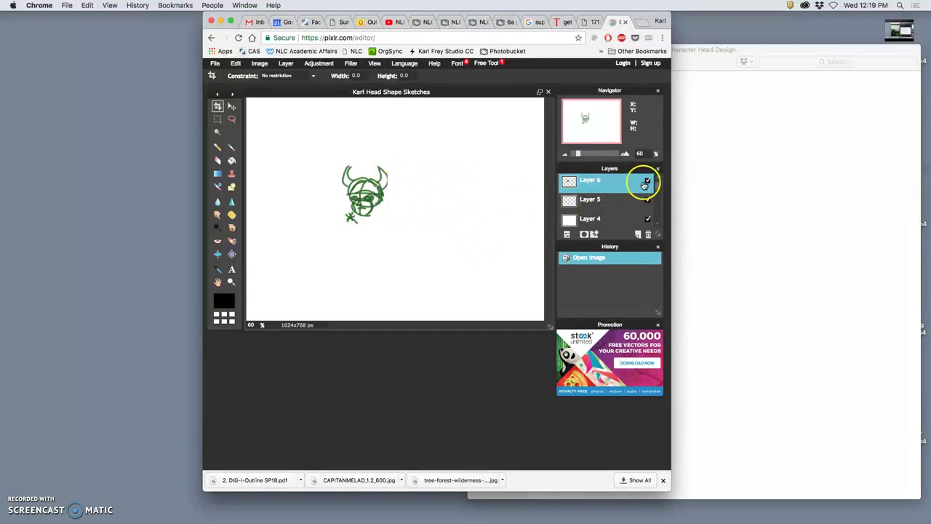
Hide the white background and Layer 6's green head so the sketch sheet shows on transparency.
left_click(648, 181)
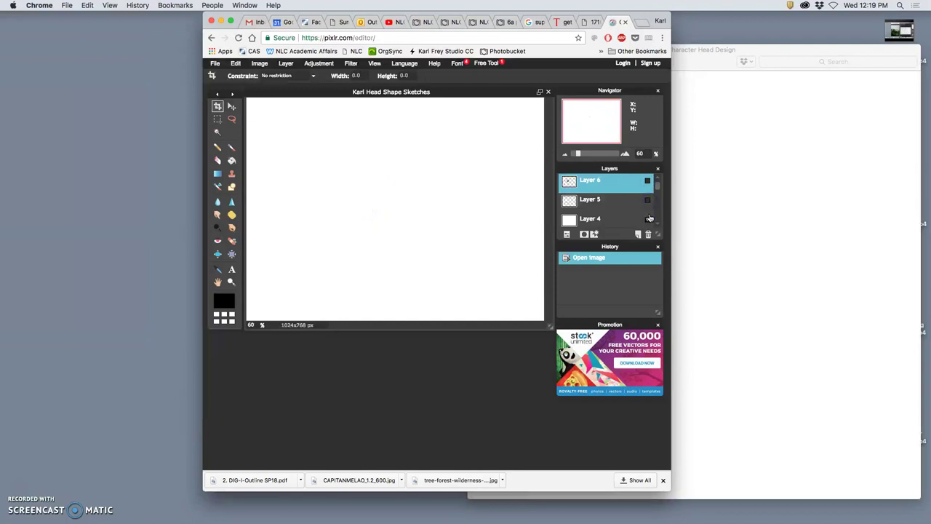
left_click(648, 218)
scroll(617, 218, "down", 1)
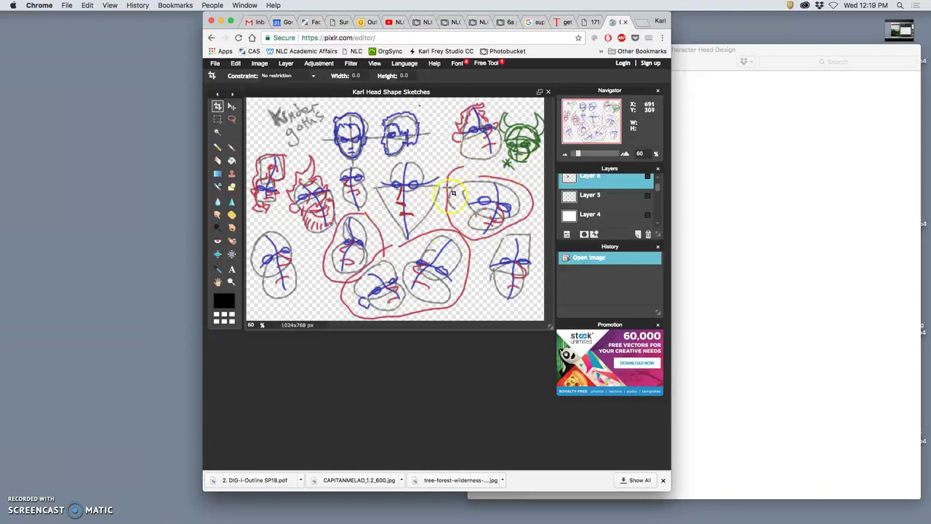
scroll(636, 202, "up", 1)
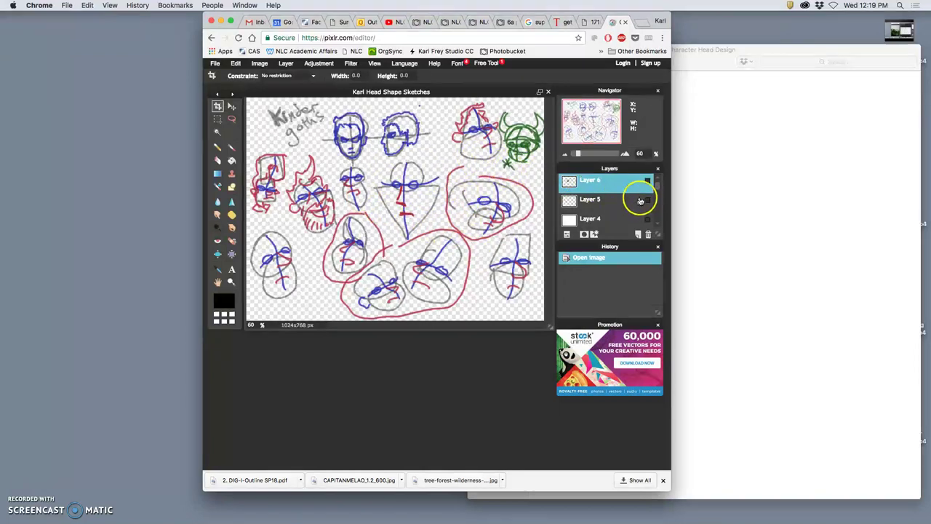
left_click(648, 181)
left_click(648, 181)
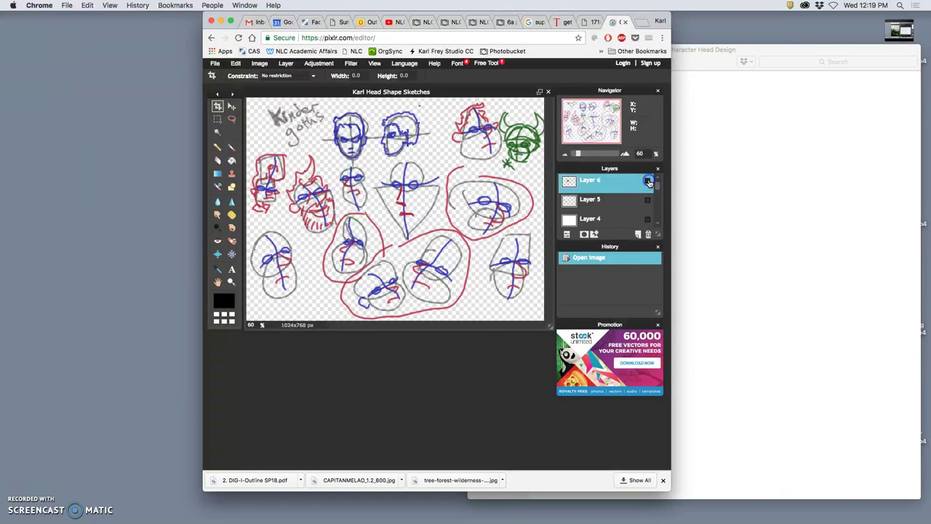
left_click(648, 181)
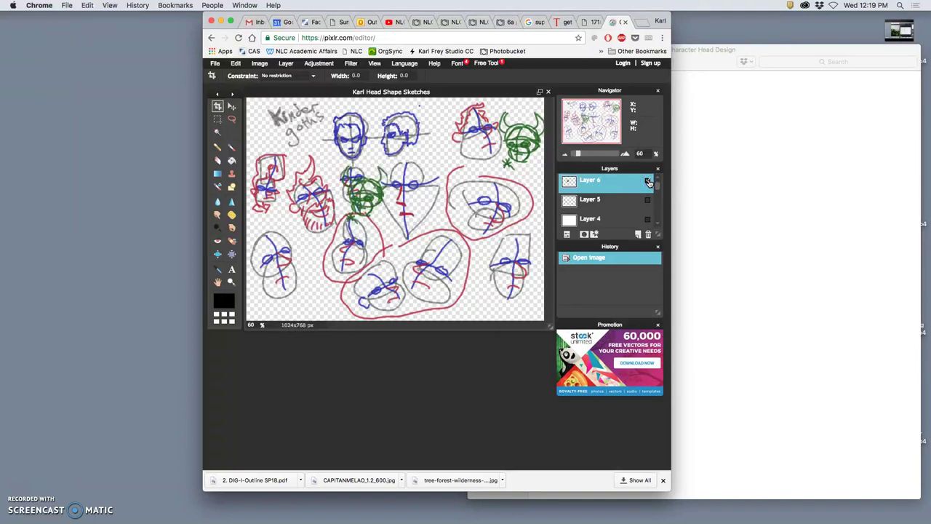
left_click(648, 182)
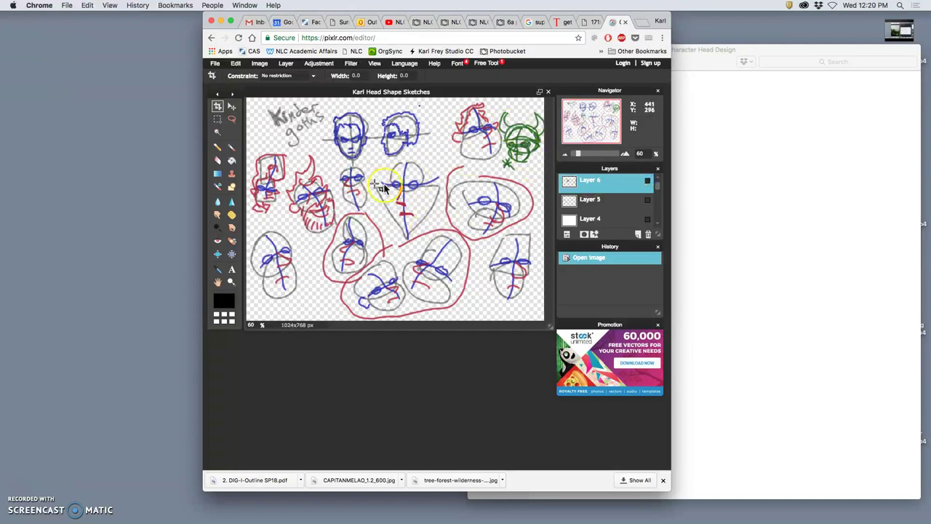
Save the head sketch sheet to the Desktop as a JPEG with quality 100.
left_click(214, 63)
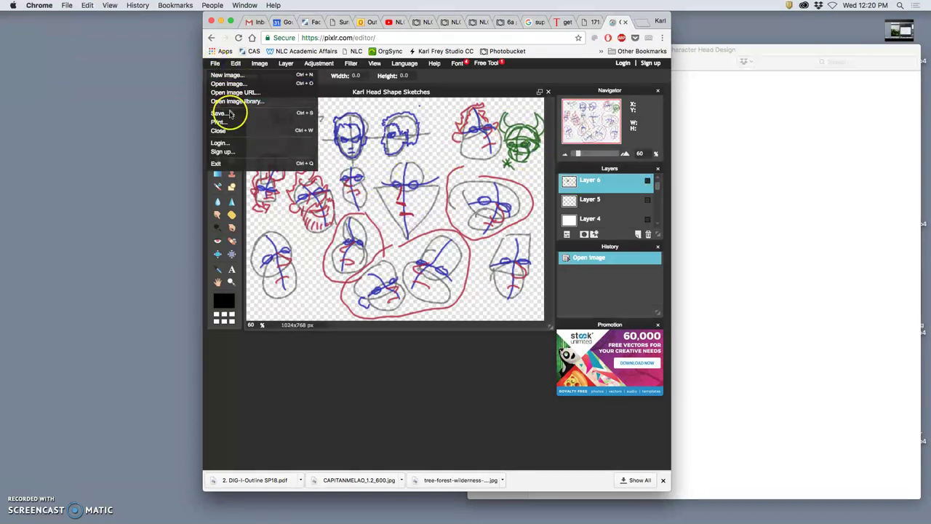
left_click(227, 114)
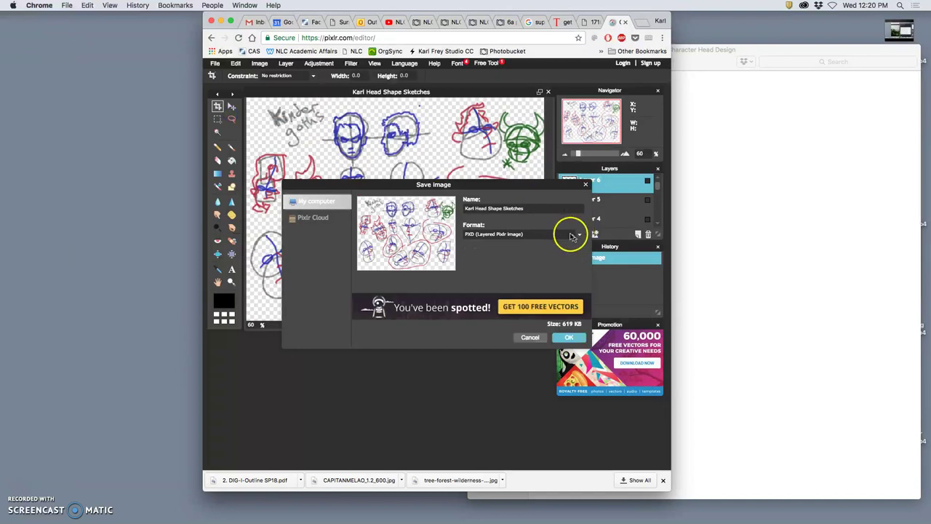
left_click(550, 233)
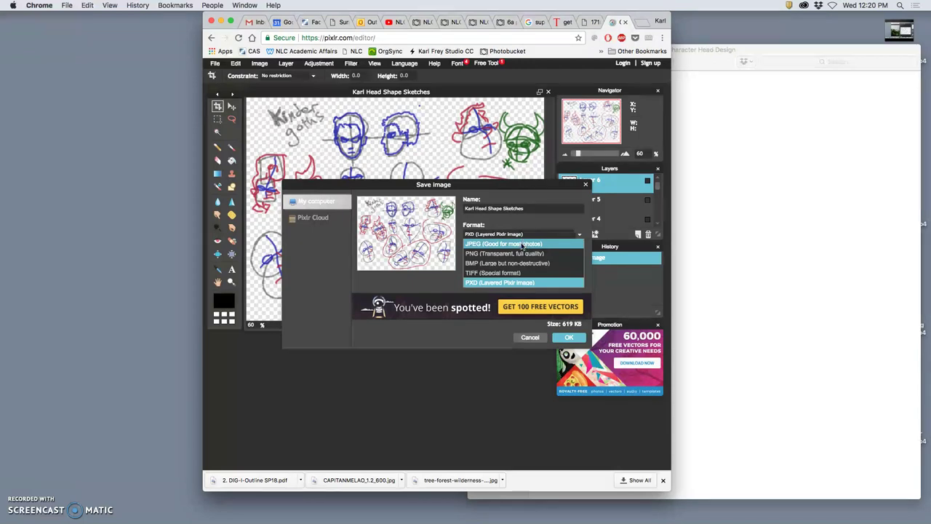
left_click(521, 244)
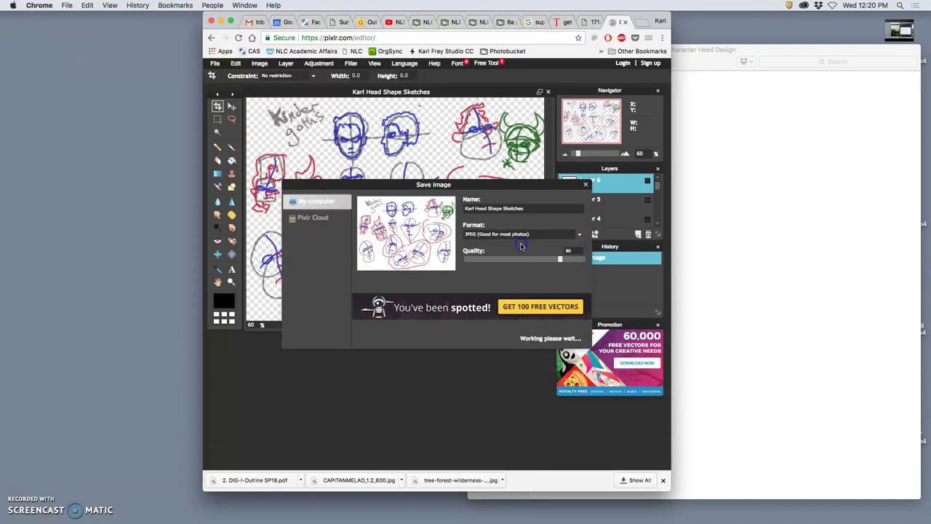
left_click(559, 260)
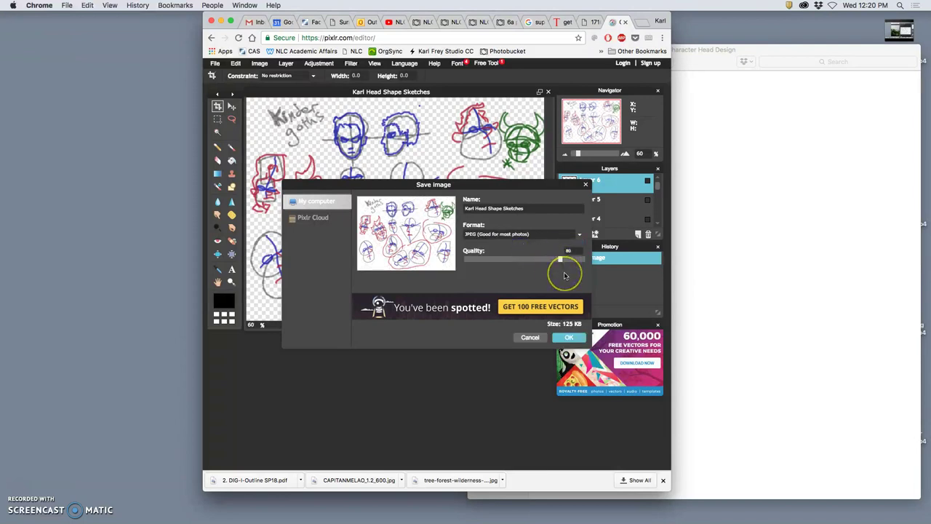
left_click(562, 260)
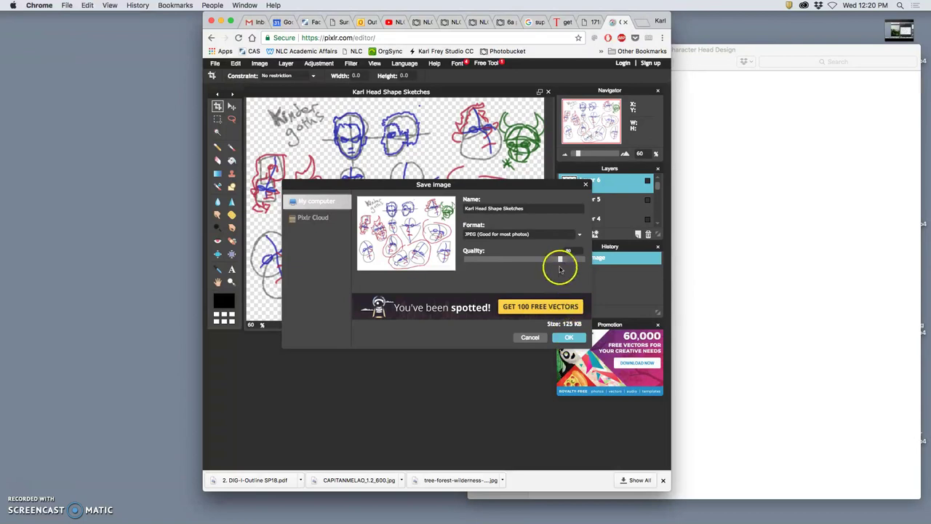
left_click_drag(560, 268, 583, 260)
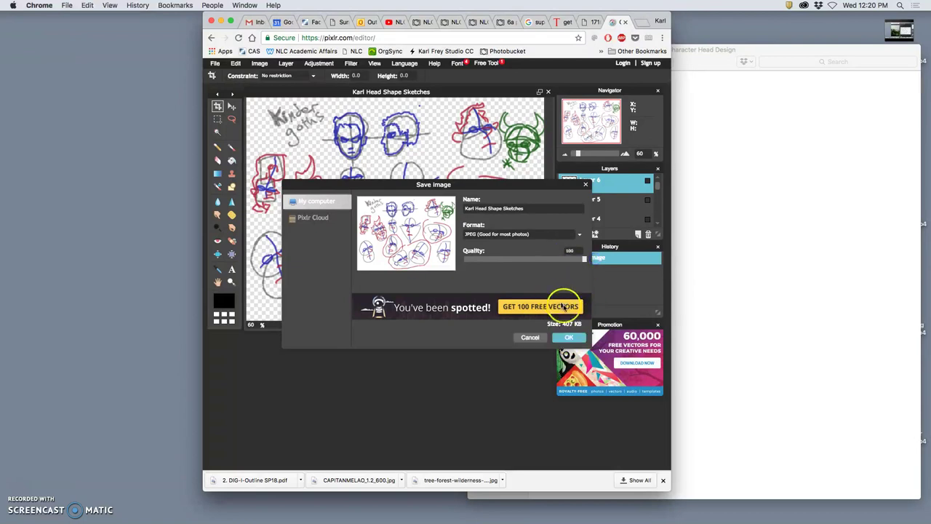
left_click(569, 337)
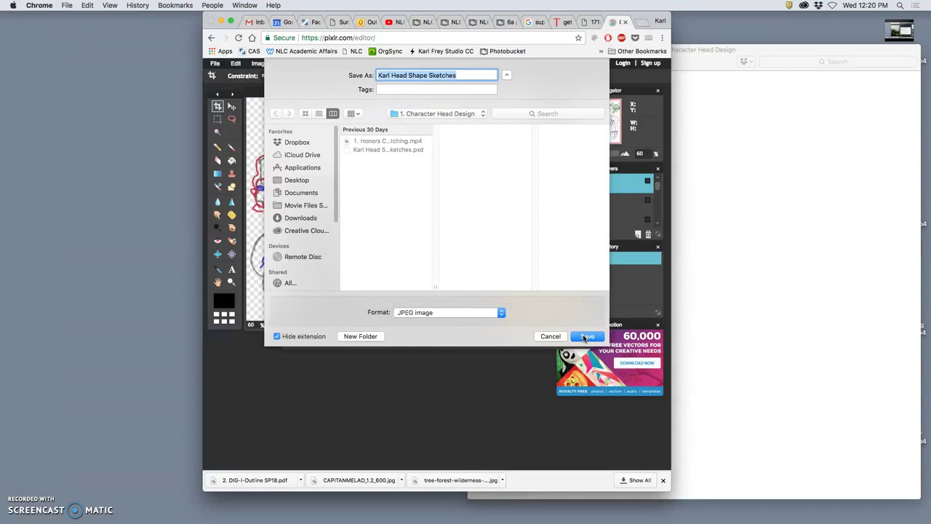
key("super+shift+d")
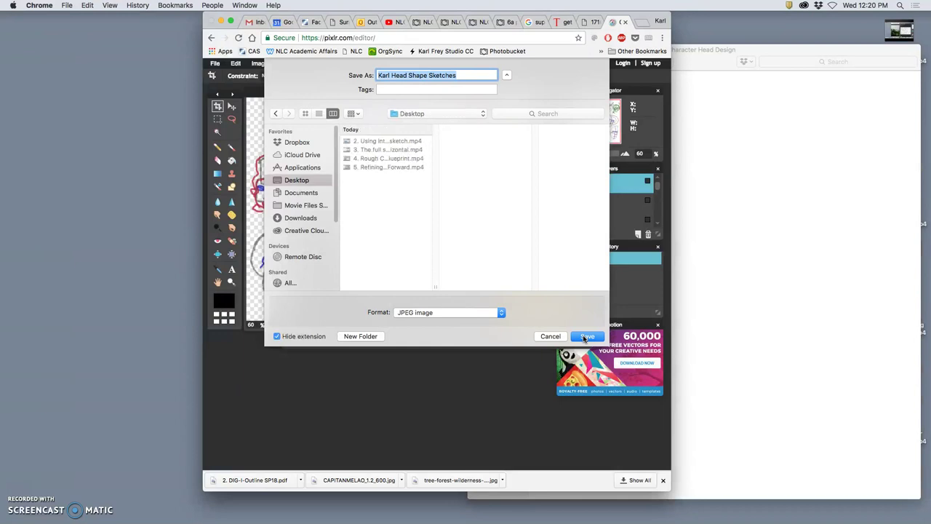
left_click(586, 337)
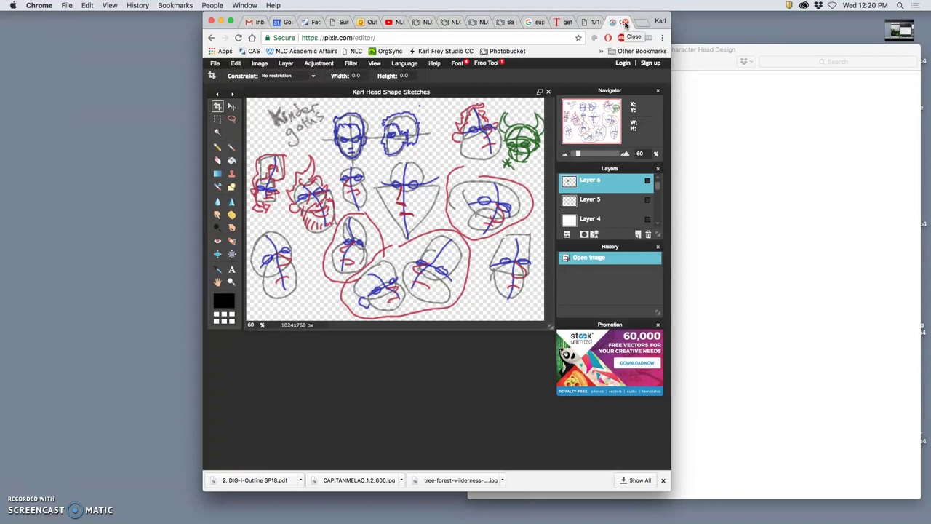
Close the Pixlr Editor, roadside photo, moon photo and Google Images tabs, returning to Photobucket.
left_click(625, 22)
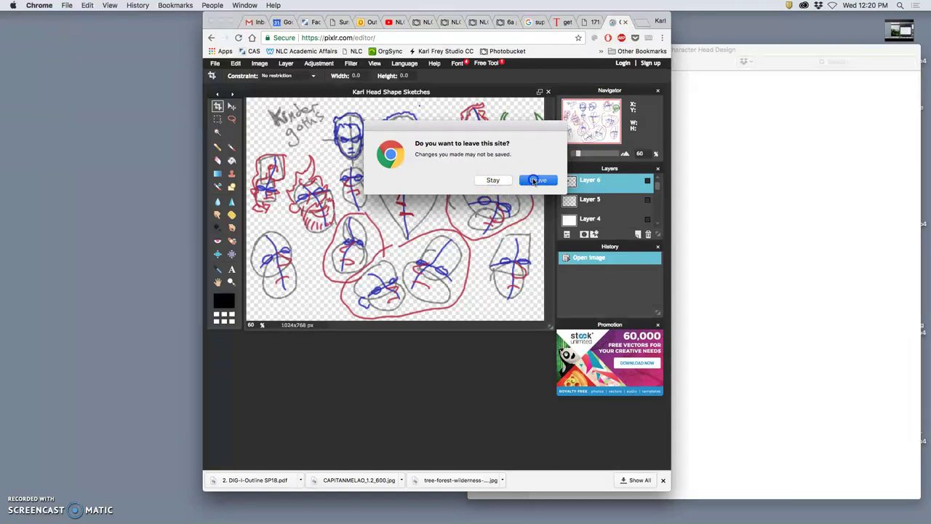
left_click(538, 180)
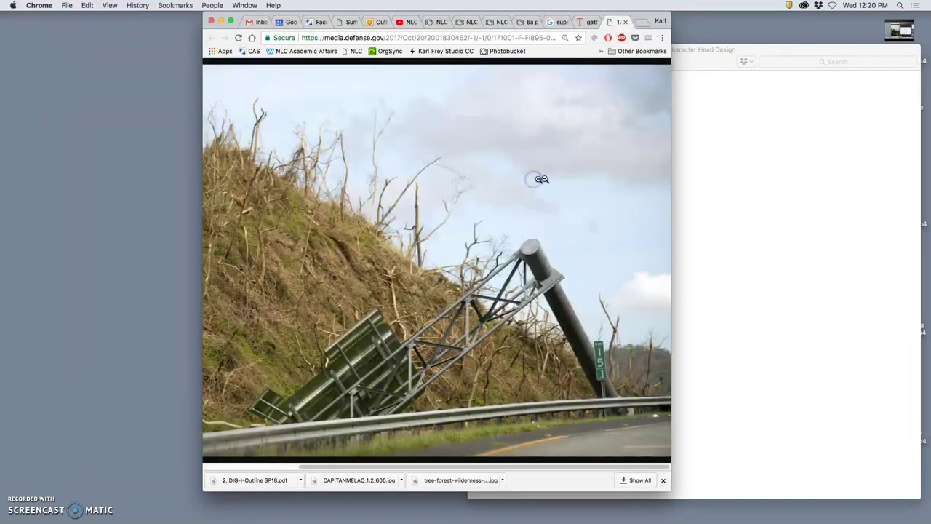
left_click(624, 23)
left_click(625, 22)
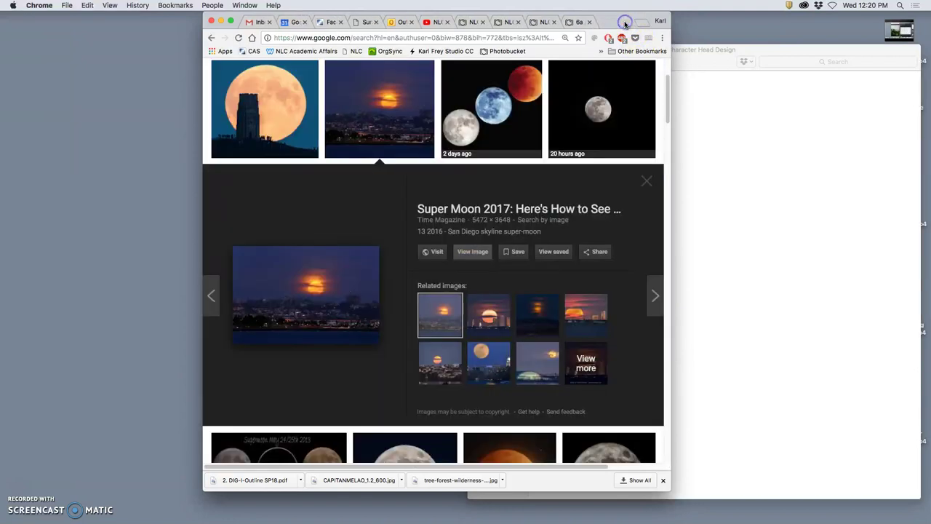
left_click(624, 23)
left_click(576, 23)
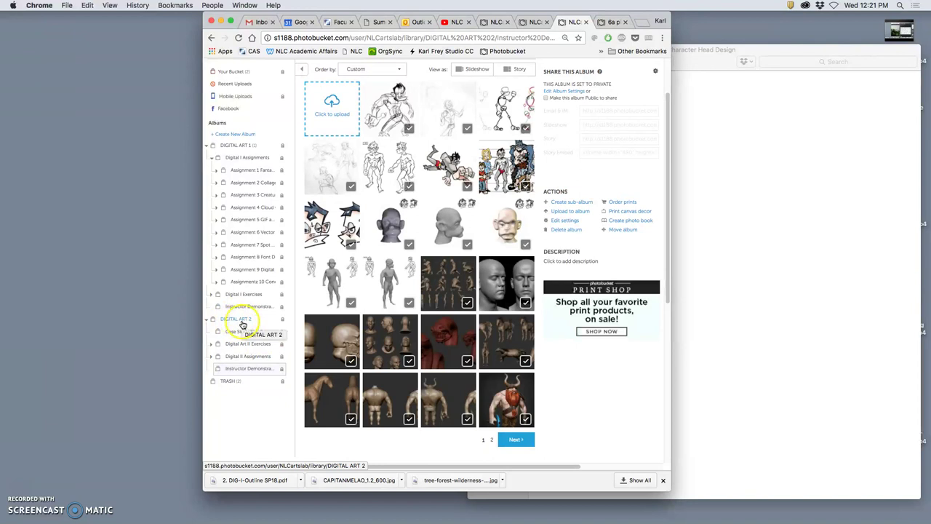
Open the first loose character sketch in DIGITAL ART 2 > Instructor Demonstrations.
left_click(243, 324)
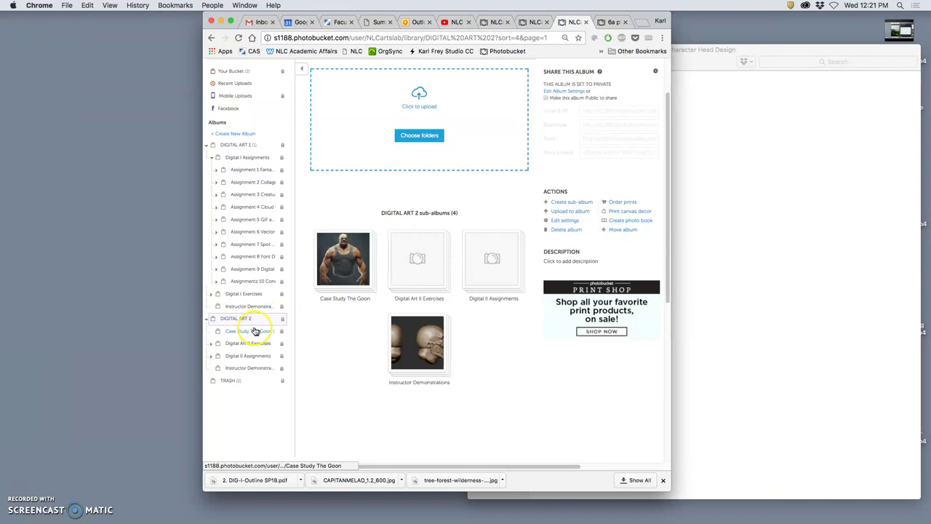
left_click(250, 368)
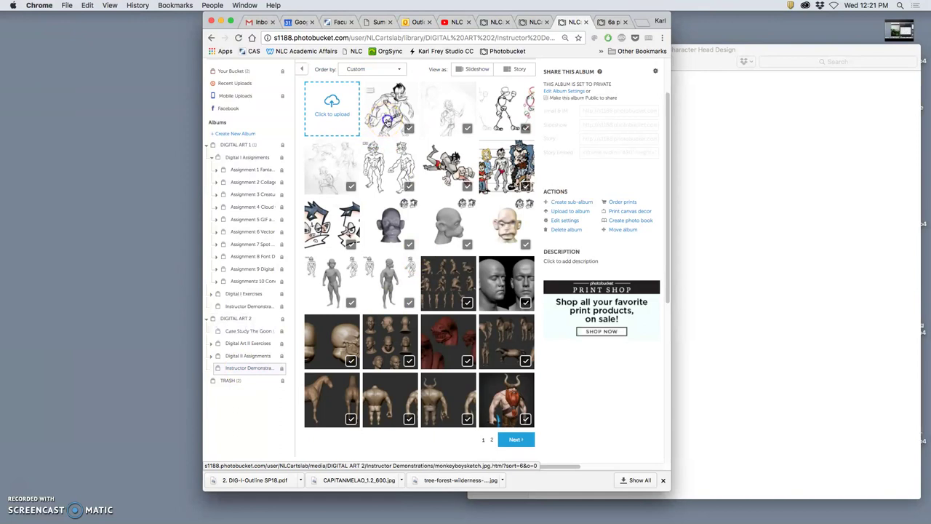
left_click(388, 122)
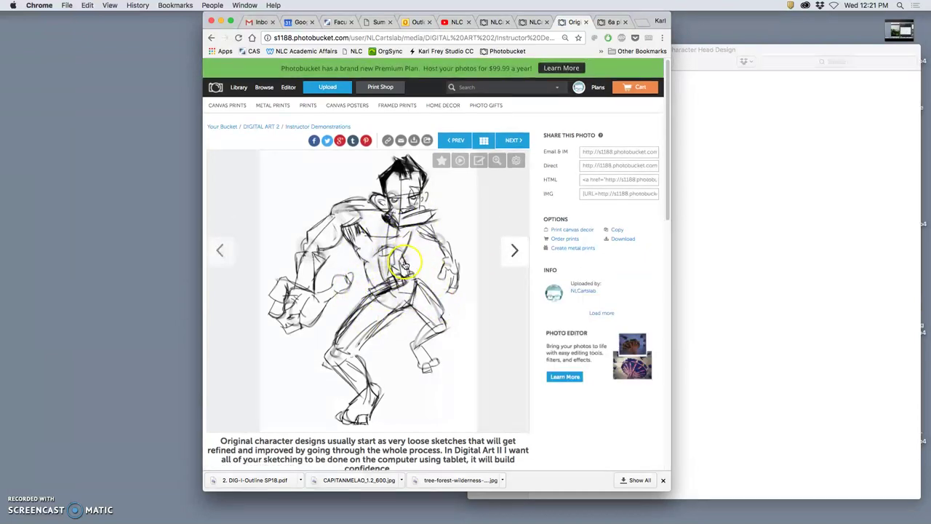
Advance past the skeletal, gesture, line-work, coloured and lineup images to the head turnaround sheet.
scroll(406, 266, "down", 1)
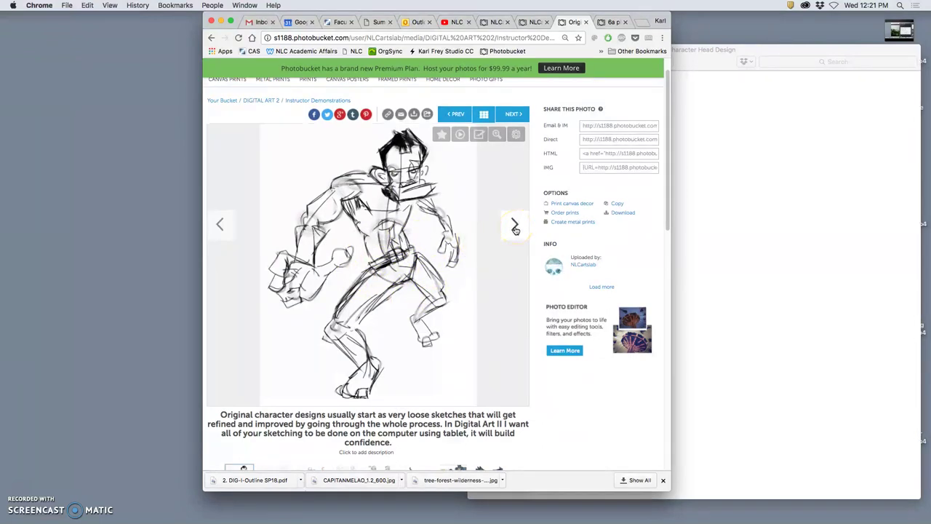
left_click(514, 227)
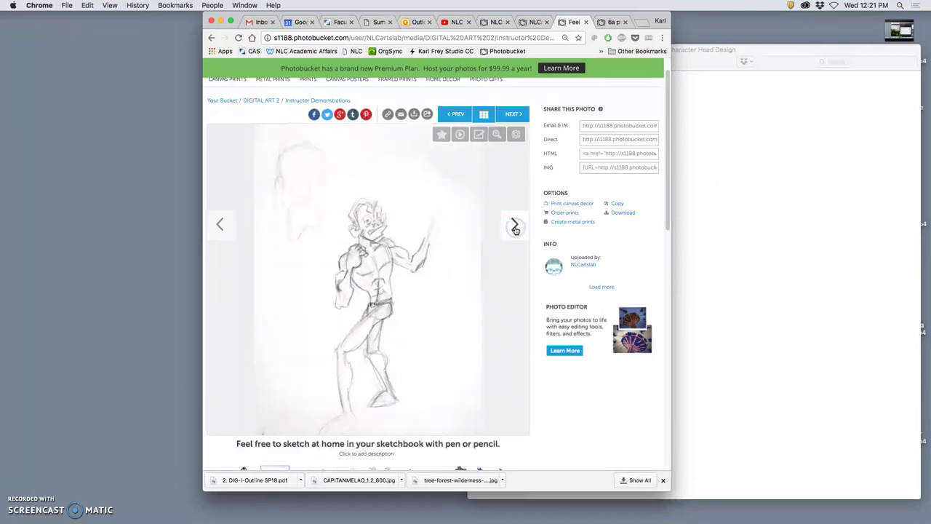
left_click(514, 227)
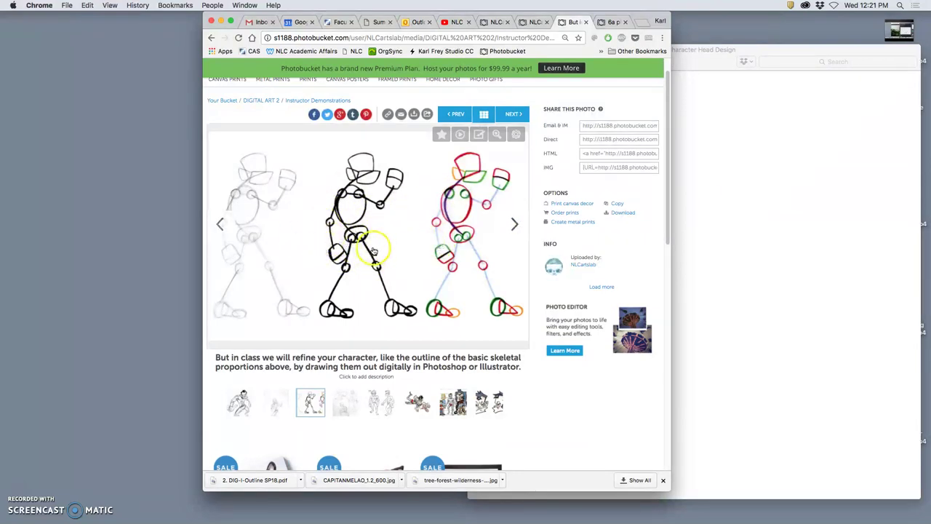
left_click(514, 225)
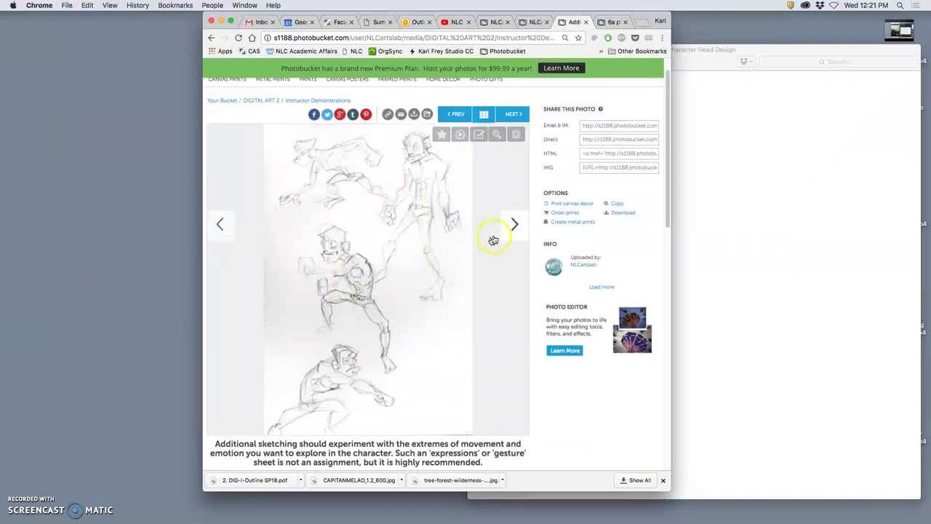
left_click(513, 227)
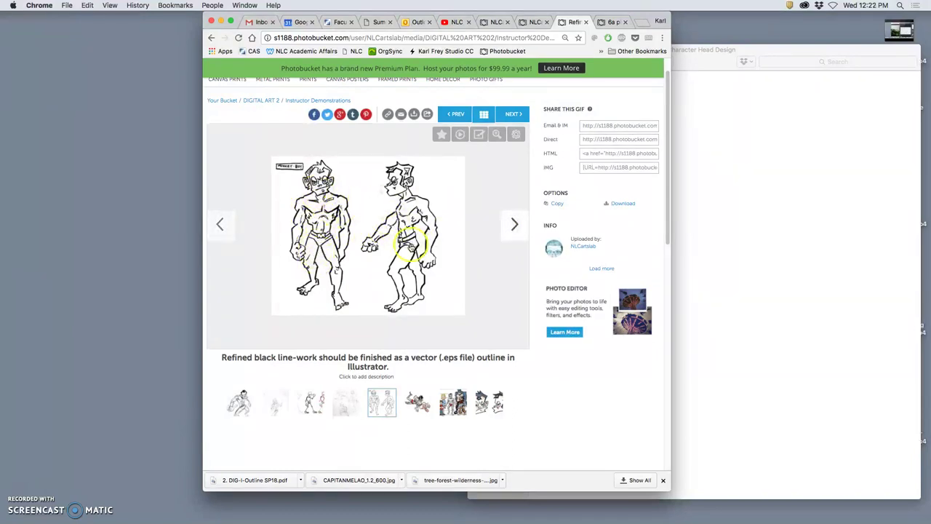
left_click(513, 225)
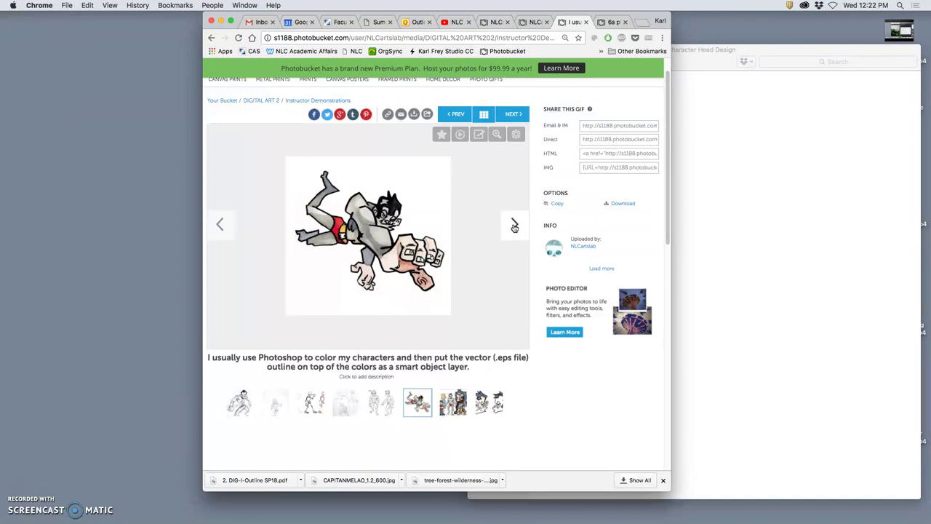
left_click(514, 227)
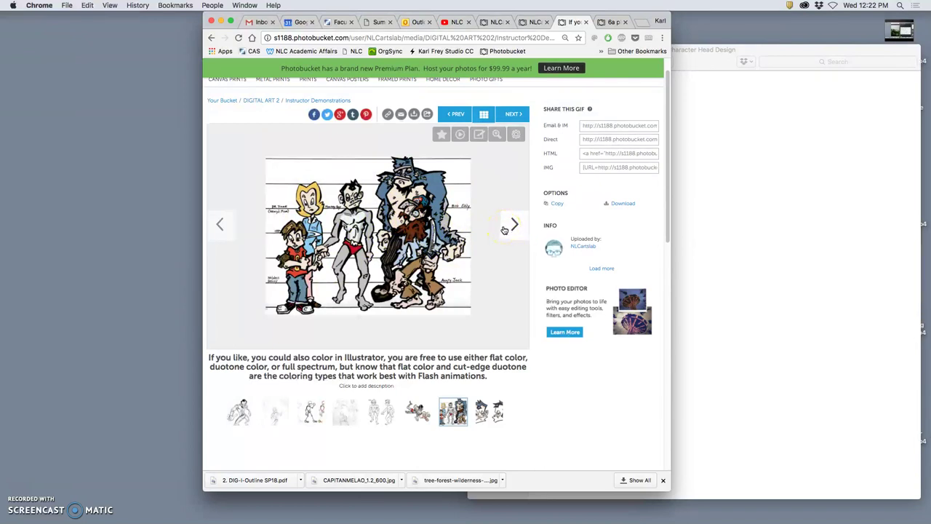
left_click(514, 224)
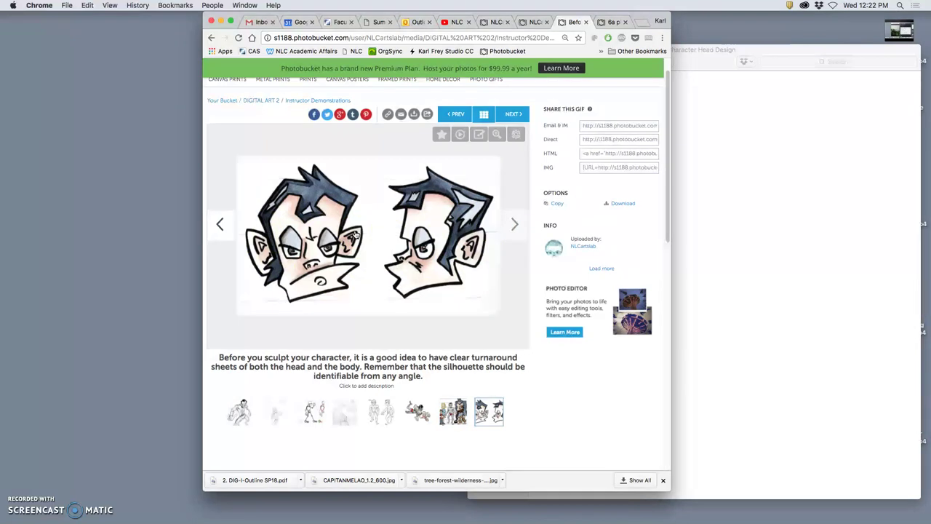
Advance to the grey sculpted head render about choosing a sculpting material.
left_click(309, 233)
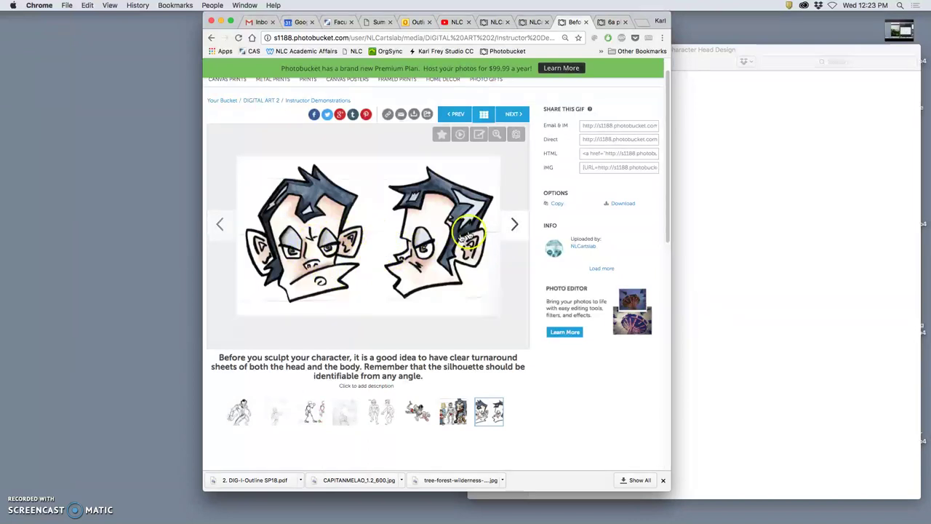
left_click(515, 228)
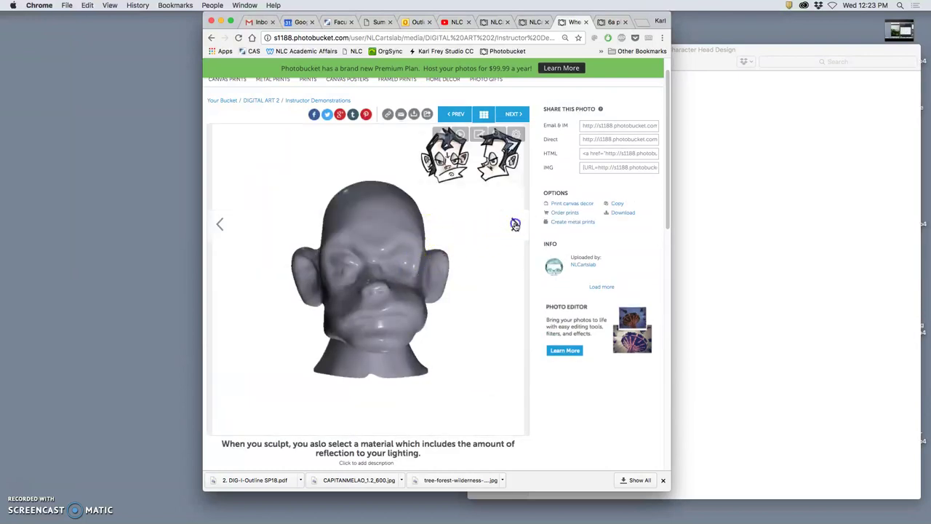
Flip forward through the sculpted heads and full-body sculpts to the coloured viking figure.
left_click(515, 224)
left_click(515, 225)
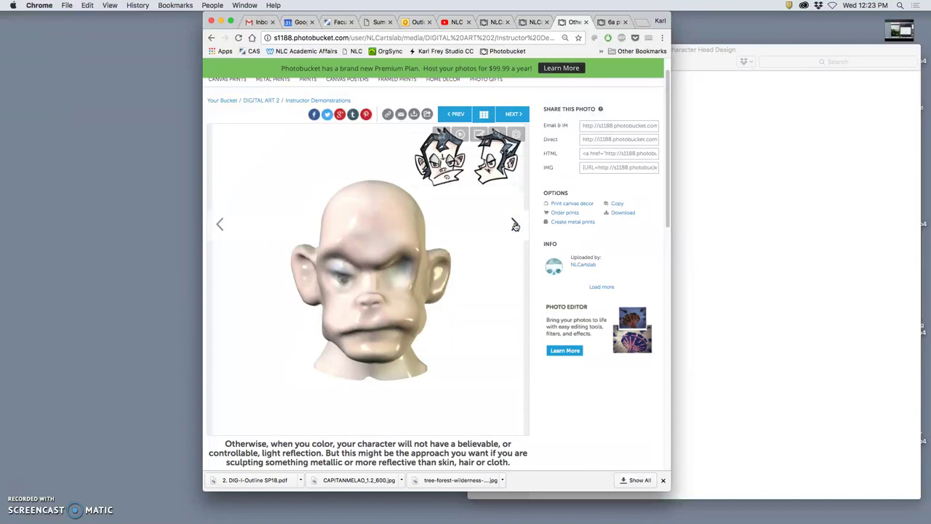
left_click(515, 224)
left_click(515, 225)
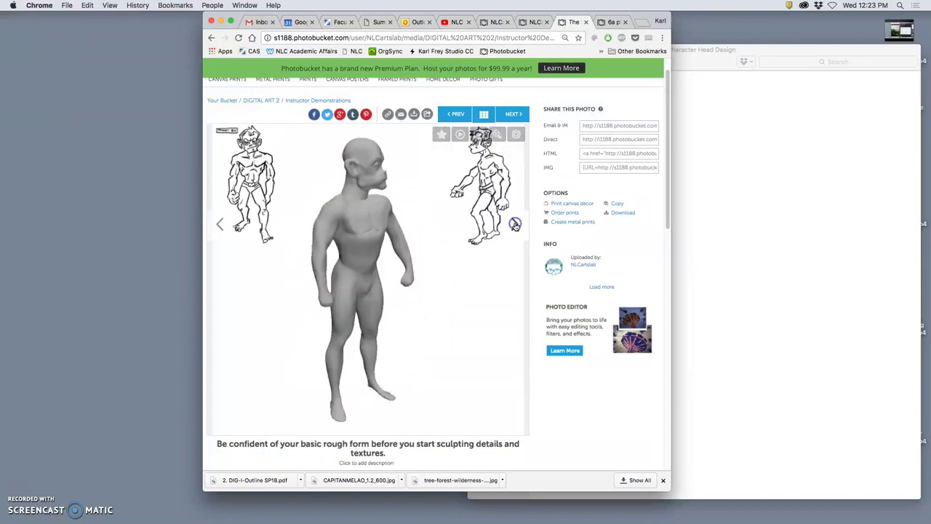
left_click(515, 225)
left_click(515, 225)
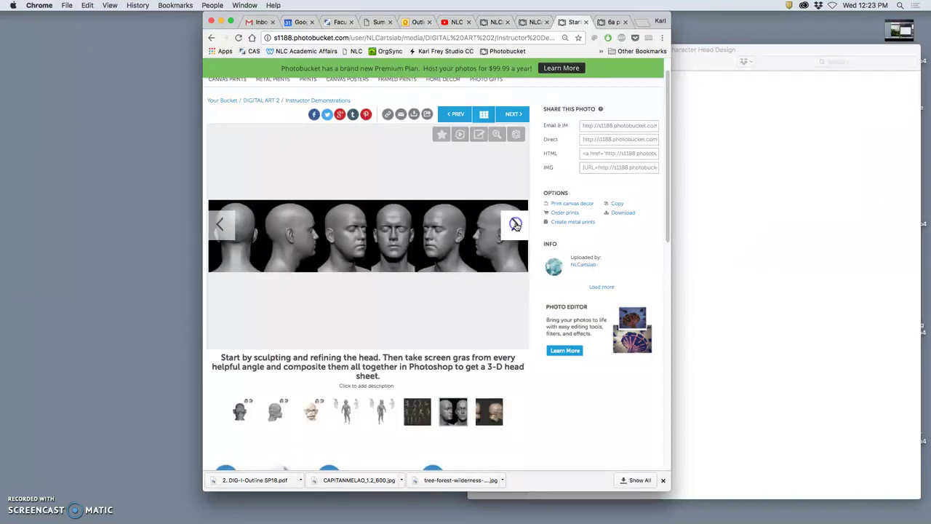
left_click(515, 225)
left_click(515, 224)
left_click(515, 224)
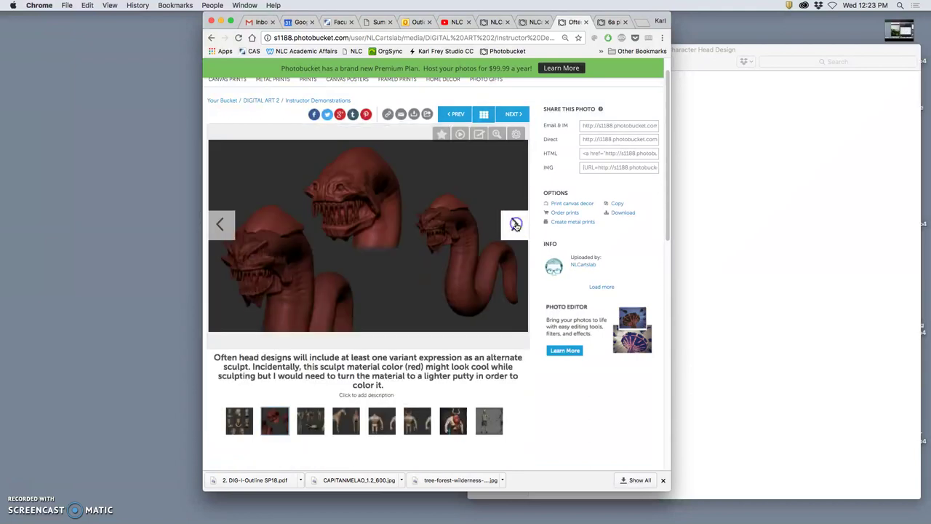
left_click(515, 225)
left_click(515, 225)
left_click(515, 225)
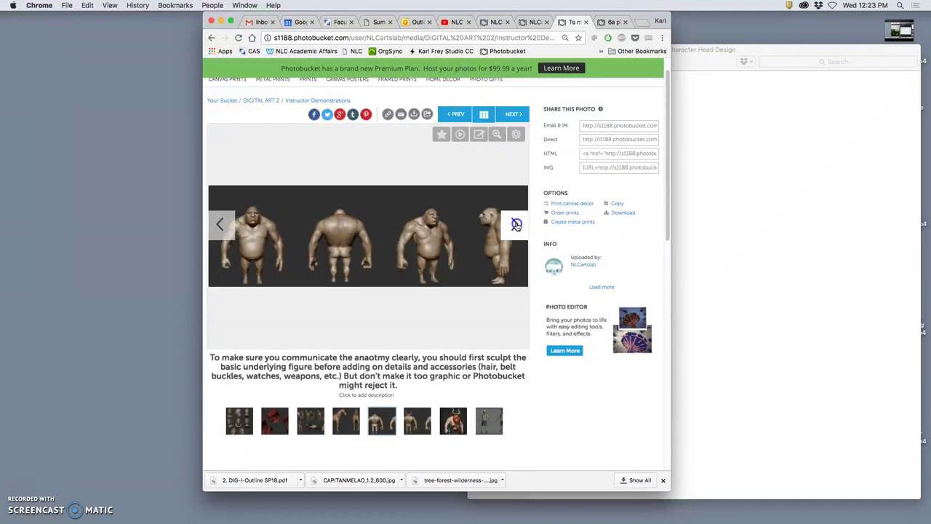
left_click(515, 225)
left_click(515, 224)
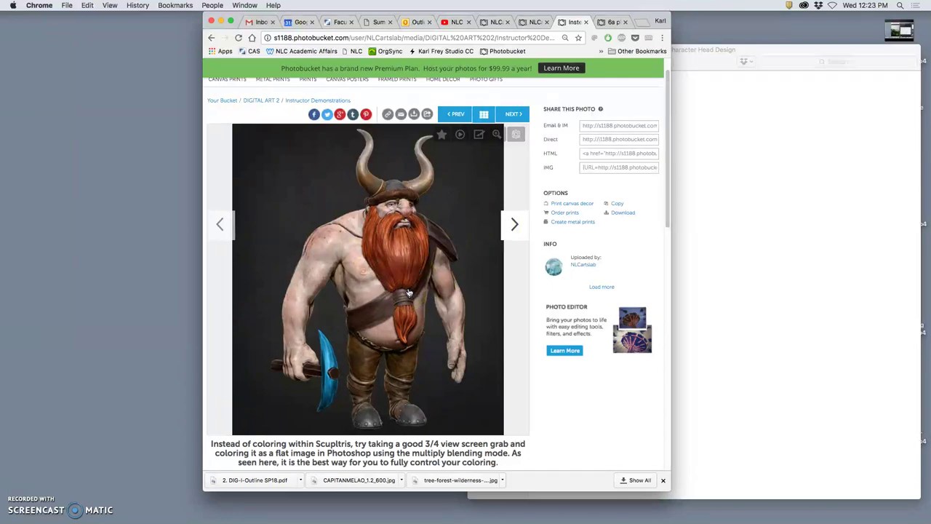
Step back through the examples to the head turnaround sheet.
left_click(222, 225)
left_click(222, 226)
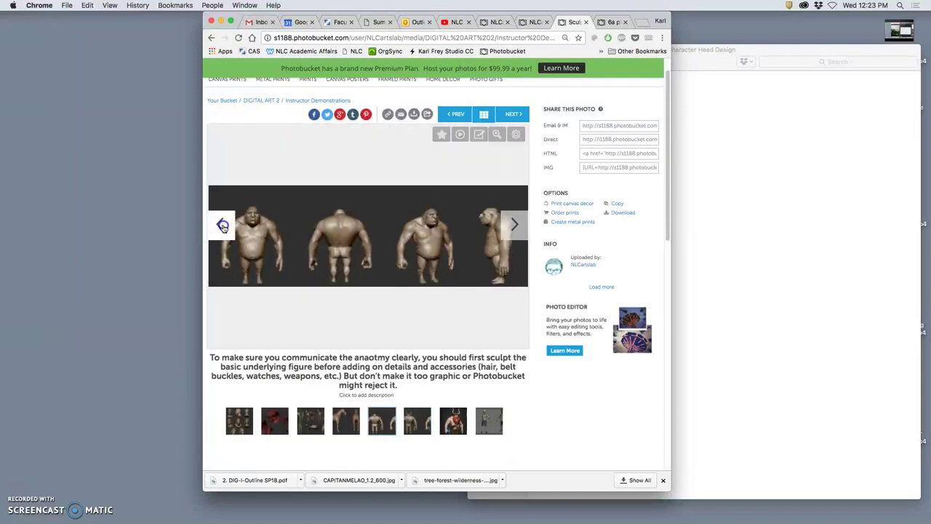
left_click(222, 226)
left_click(222, 225)
left_click(223, 225)
left_click(222, 225)
left_click(223, 226)
left_click(223, 225)
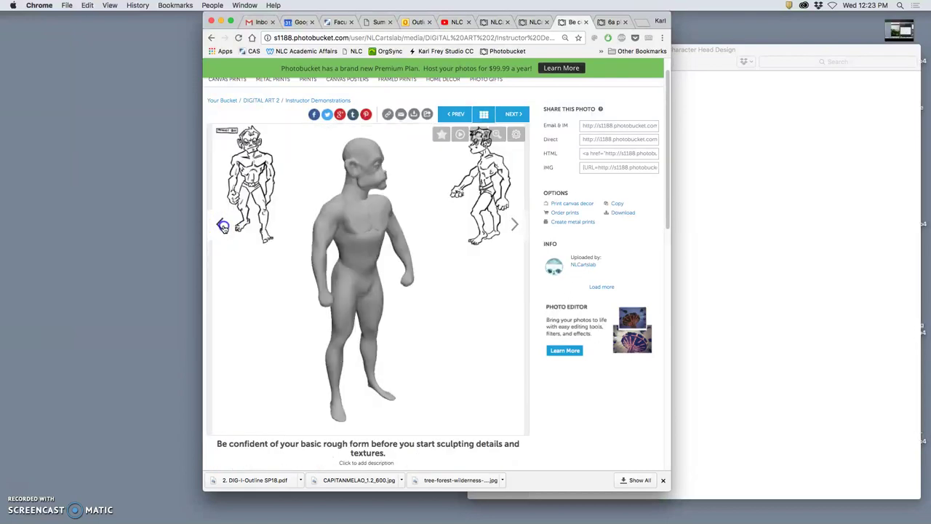
left_click(222, 226)
left_click(223, 225)
left_click(222, 225)
left_click(222, 225)
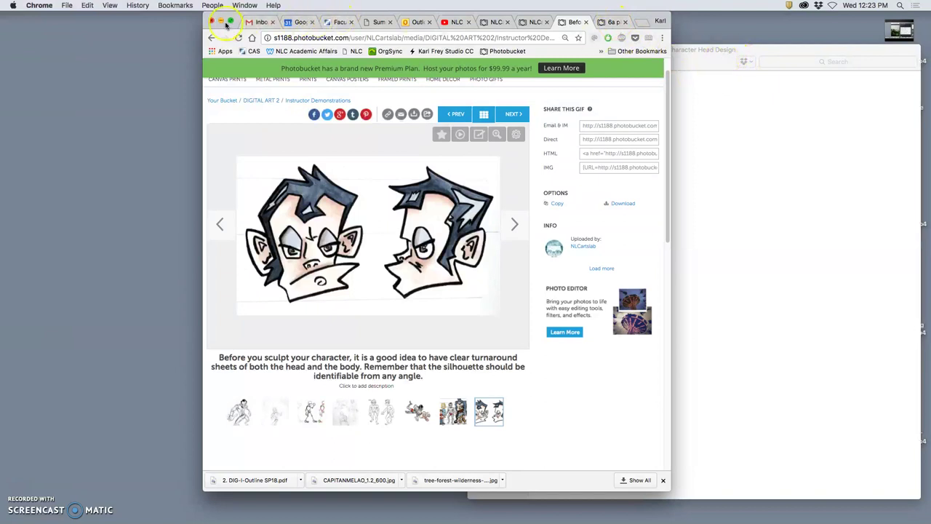
Minimise the Chrome window and the Character Head Design folder window.
left_click(222, 21)
left_click_drag(677, 45, 490, 49)
left_click(280, 49)
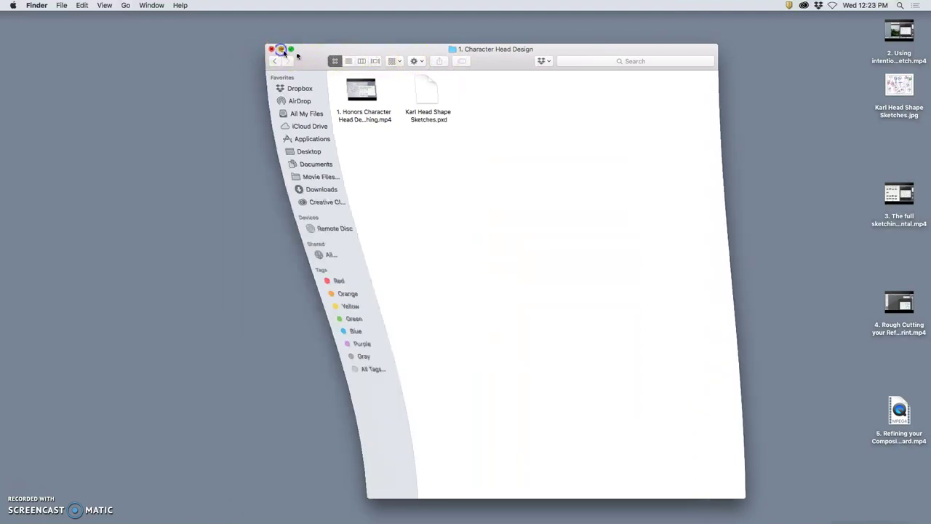
Open Karl Head Shape Sketches.jpg from the desktop in Photoshop via the Dock icon.
right_click(898, 86)
mouse_move(862, 99)
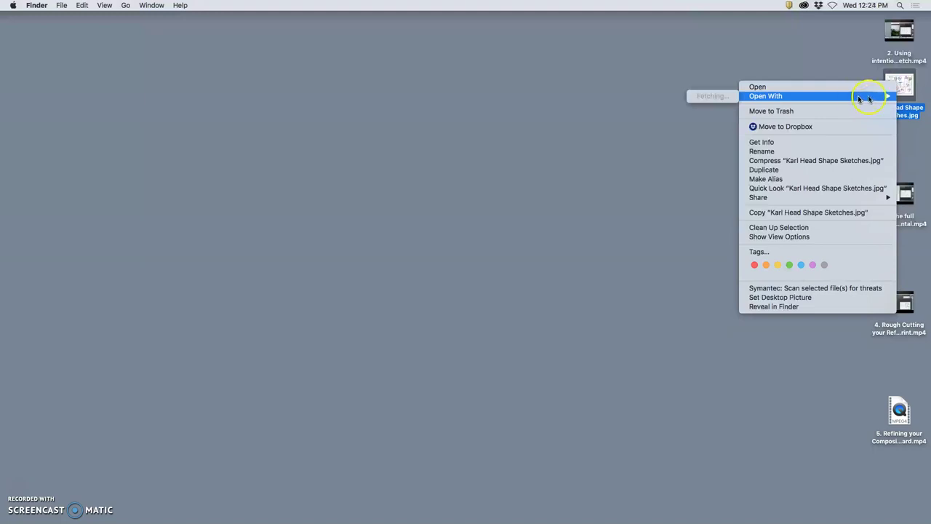
left_click(904, 91)
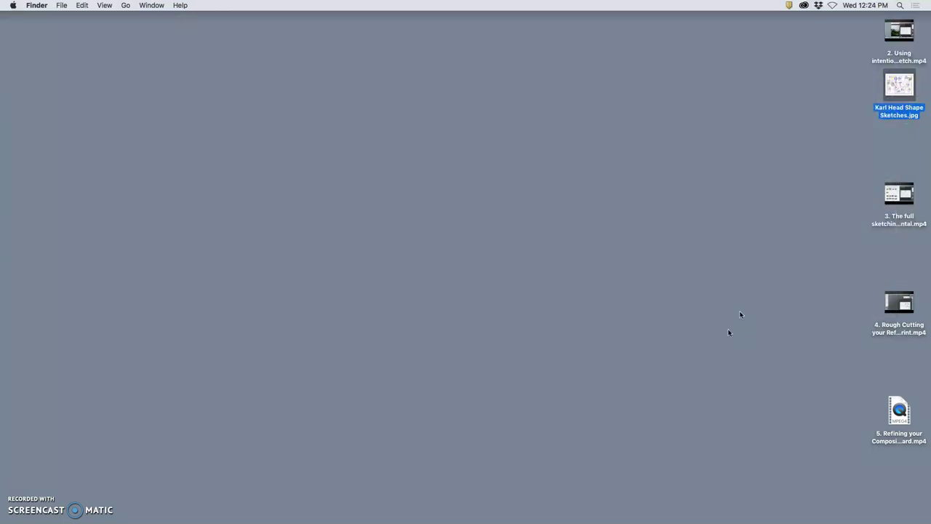
mouse_move(895, 93)
left_mouse_down()
mouse_move(789, 244)
mouse_move(542, 513)
mouse_move(425, 508)
left_mouse_up()
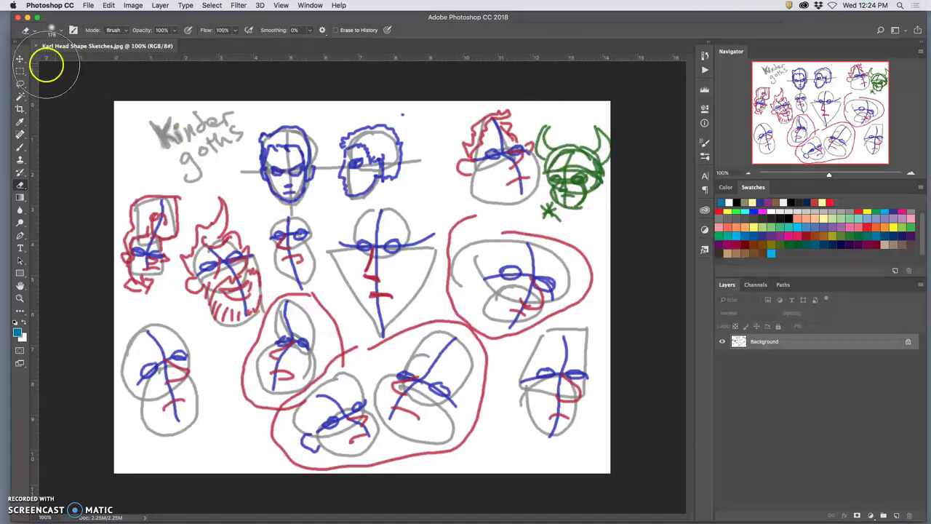
Lasso the green horned viking head and copy it onto a new Layer 1.
left_click(20, 83)
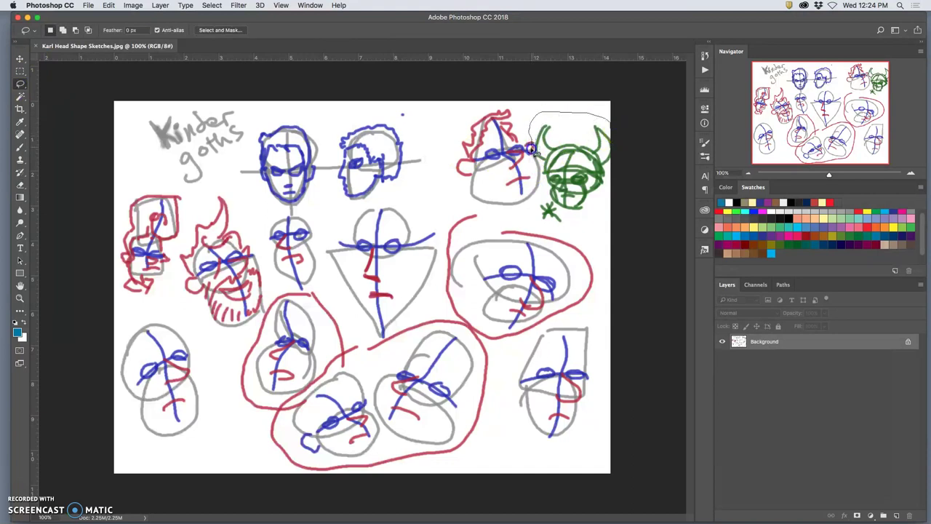
mouse_move(535, 168)
left_mouse_down()
mouse_move(536, 228)
mouse_move(578, 232)
mouse_move(633, 154)
left_mouse_up()
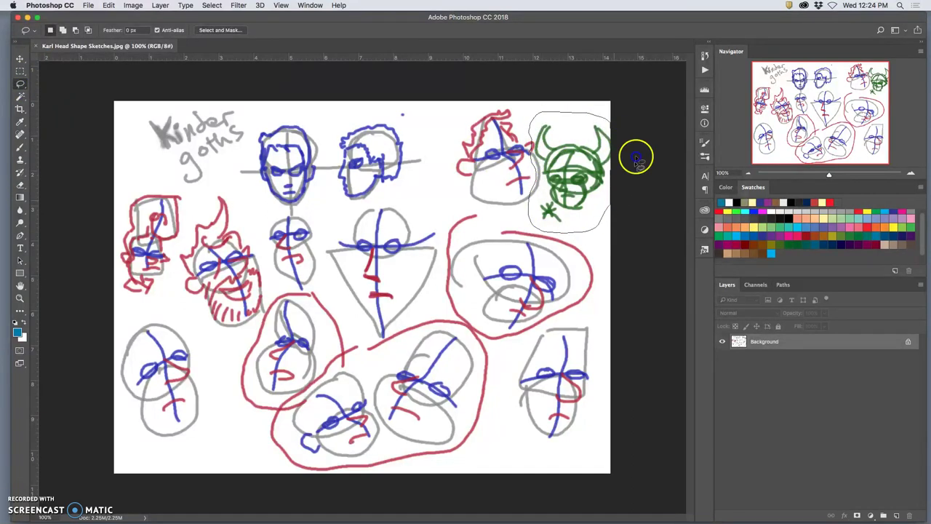
left_click(598, 160)
key("super+z")
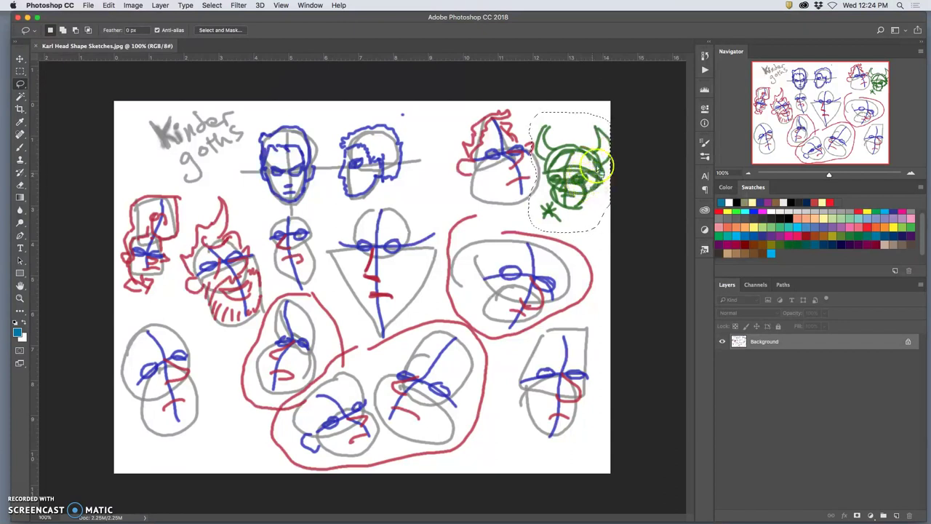
key("super+j")
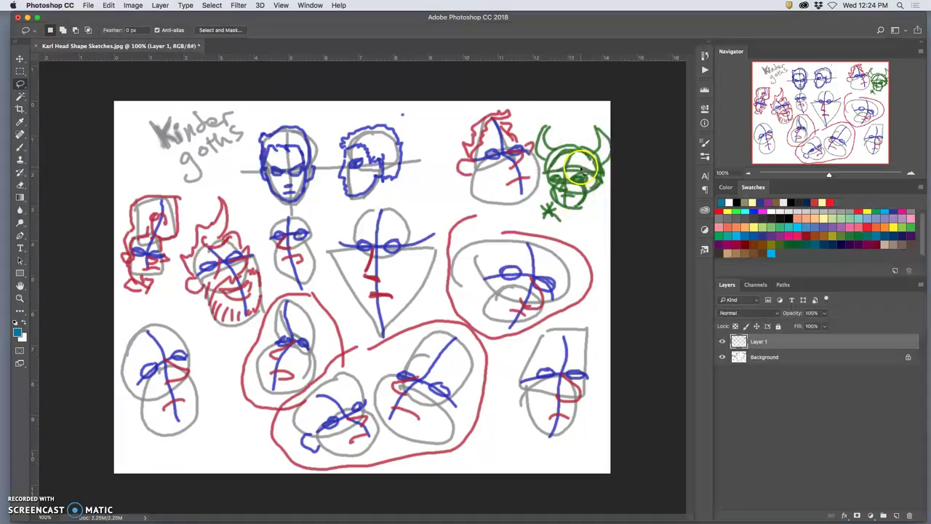
Hide the Background layer, scale the viking sketch to about 201% and place it top-left.
left_click(723, 357)
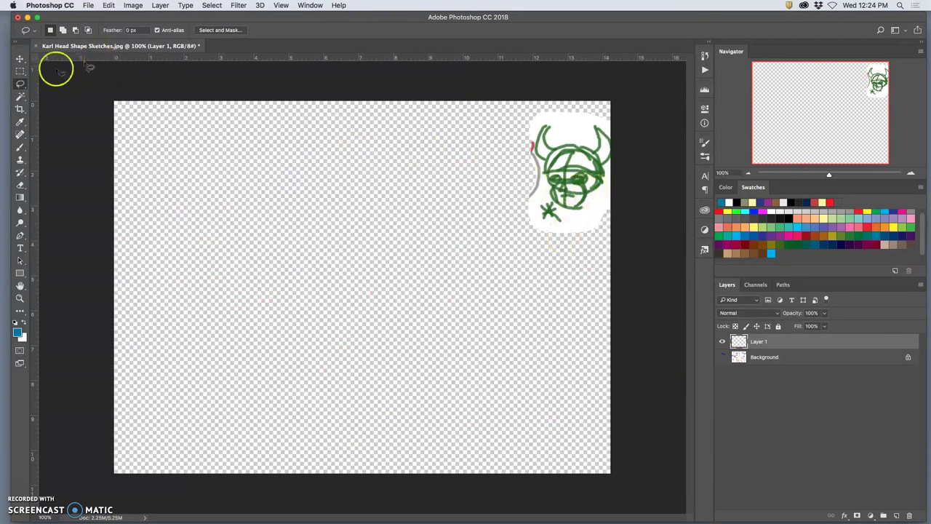
left_click(20, 58)
mouse_move(511, 204)
left_mouse_down()
mouse_move(311, 280)
mouse_move(206, 337)
left_mouse_up()
key("ctrl+t")
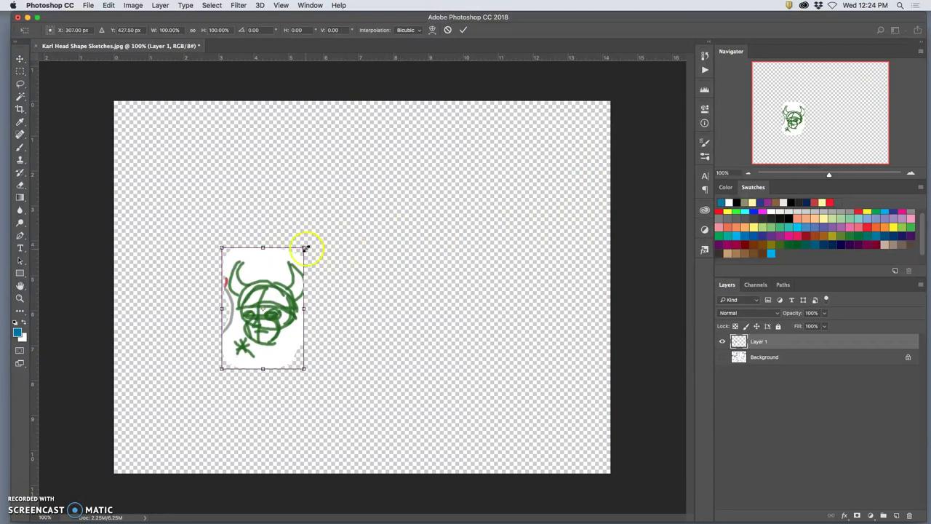
left_click_drag(304, 248, 436, 149)
left_click_drag(353, 211, 297, 239)
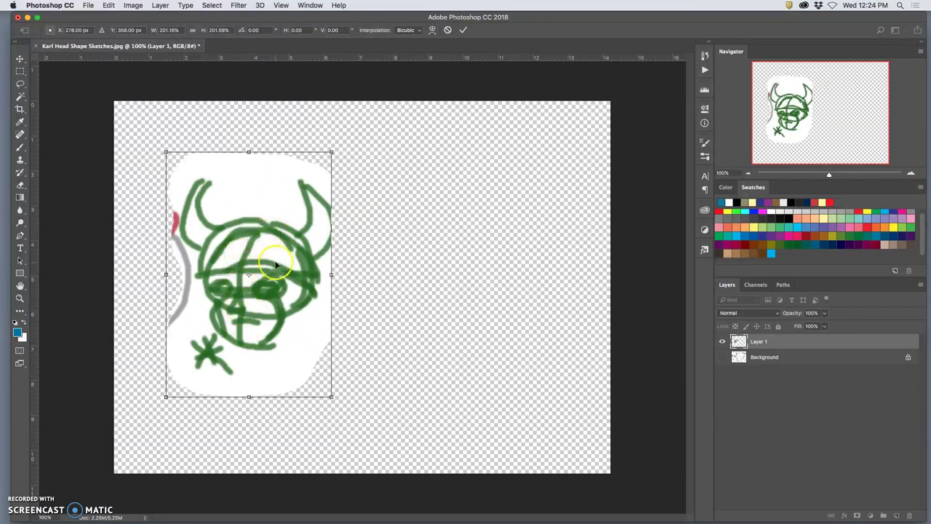
left_click_drag(277, 265, 282, 246)
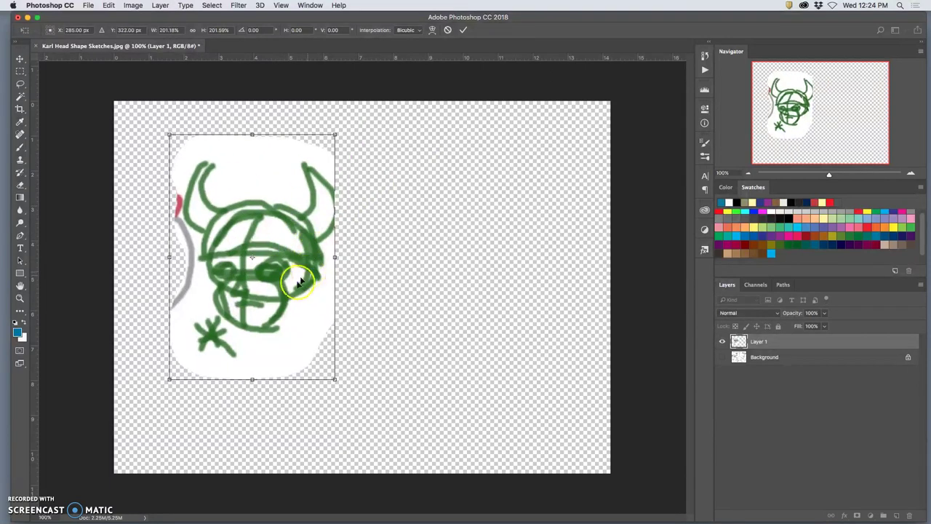
left_click_drag(300, 245, 273, 223)
double_click(289, 235)
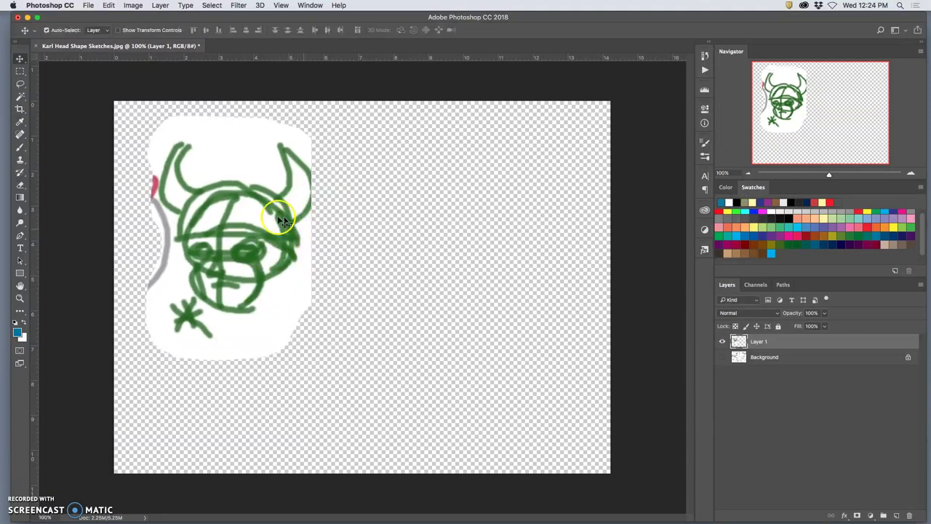
Add Layer 2 beneath the viking sketch and fill it with white.
left_click(897, 516)
left_click_drag(815, 342, 813, 364)
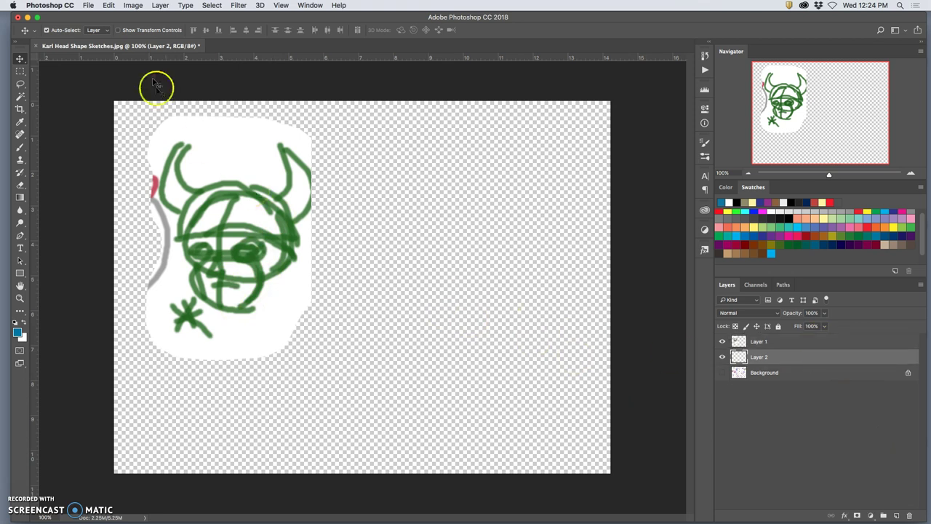
left_click(107, 5)
left_click(116, 156)
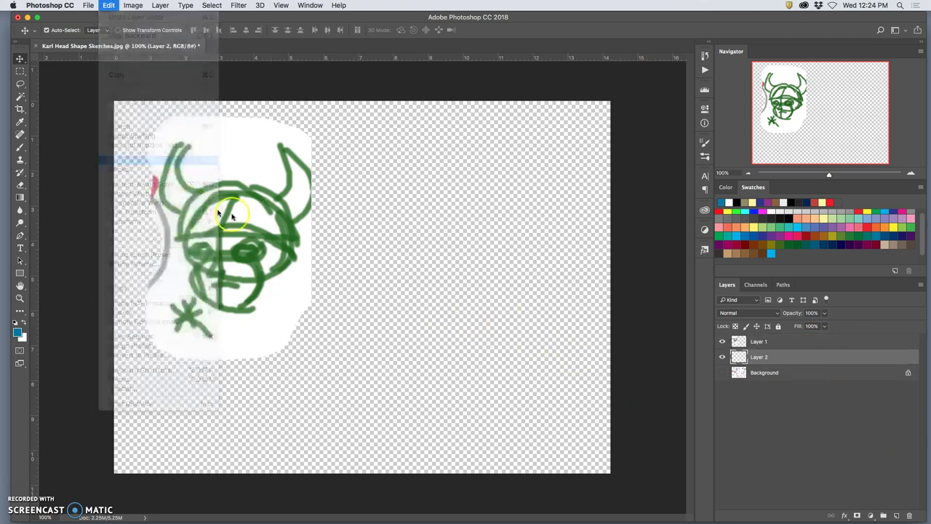
left_click(495, 208)
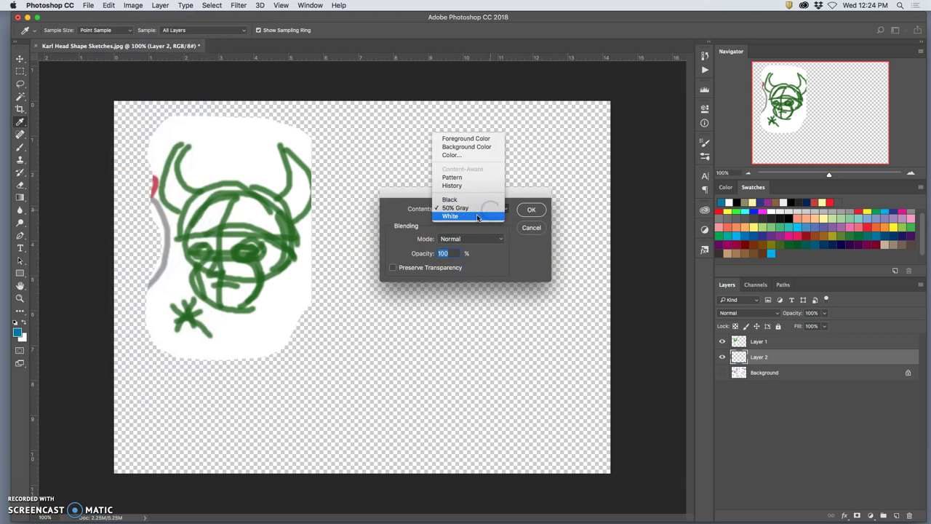
left_click(491, 216)
left_click(532, 211)
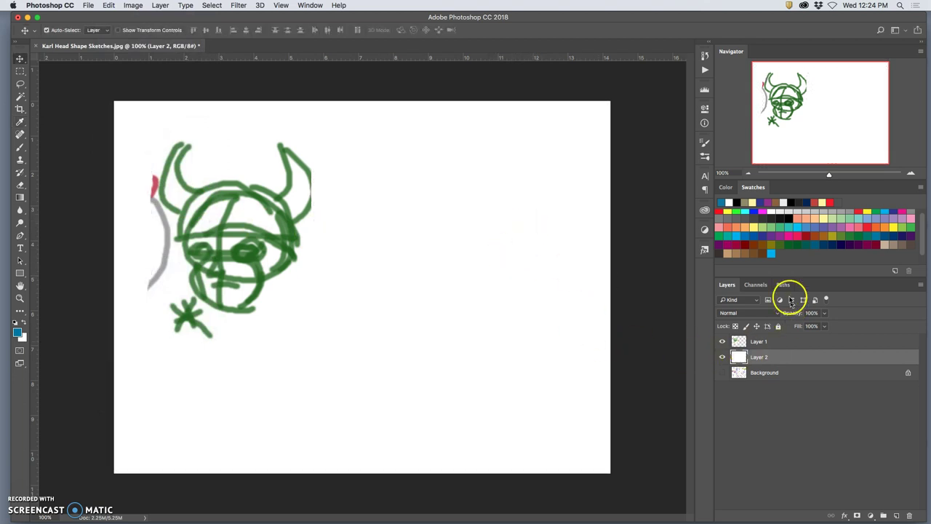
Pick a blue foreground colour and set up a 23 px brush at 82% hardness.
key("v")
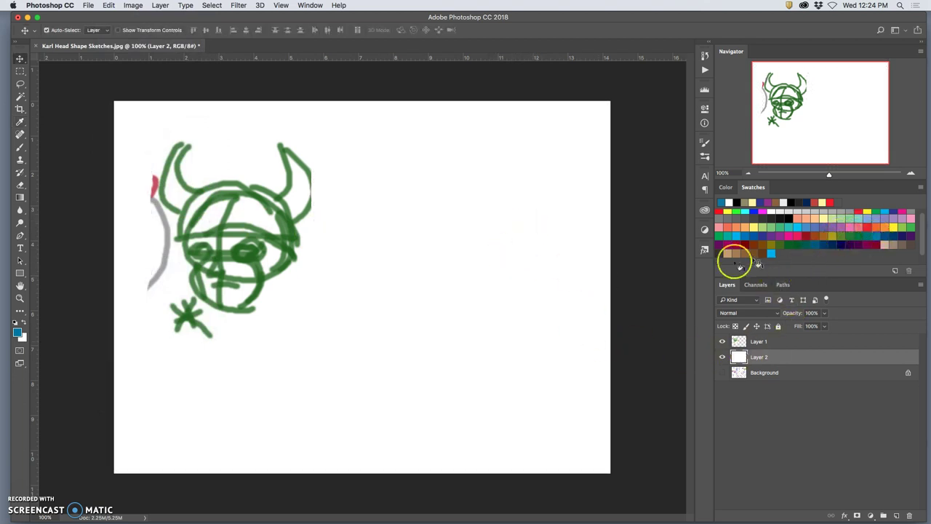
left_click(749, 235)
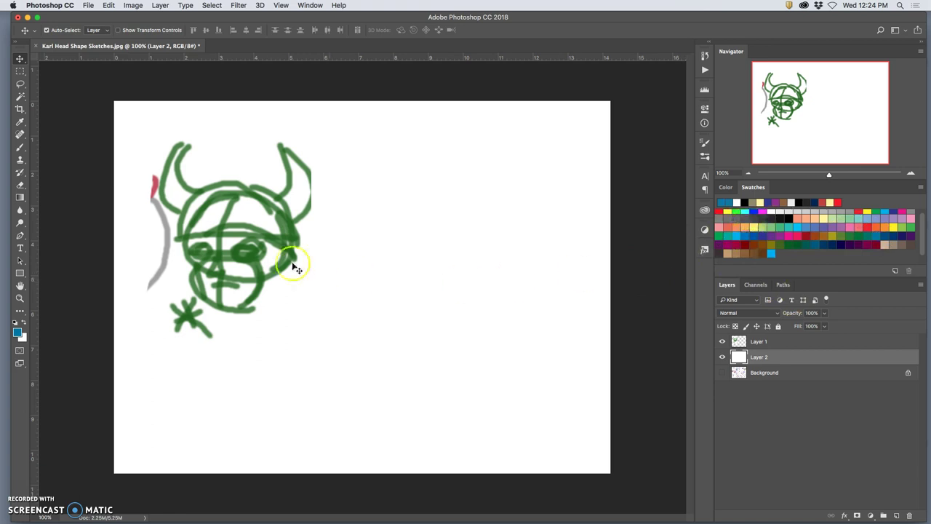
left_click(21, 147)
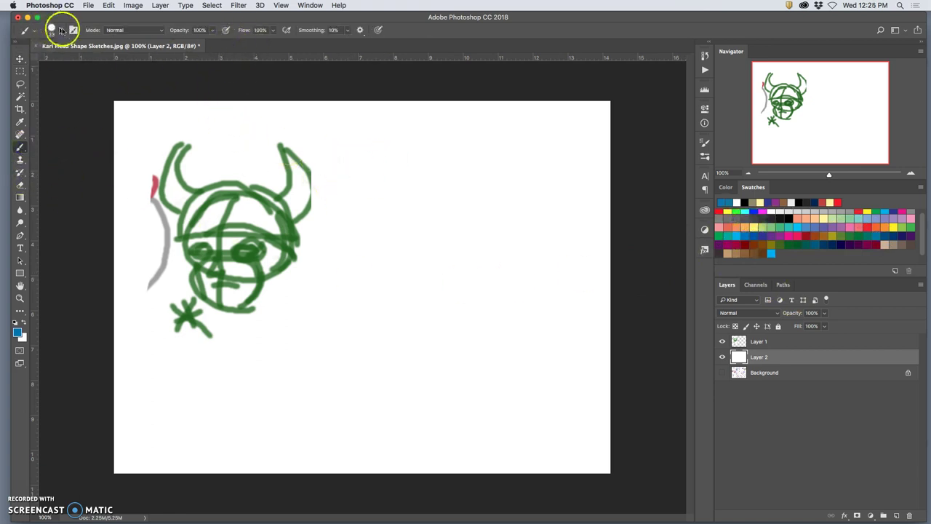
left_click(61, 30)
left_click_drag(98, 83, 111, 81)
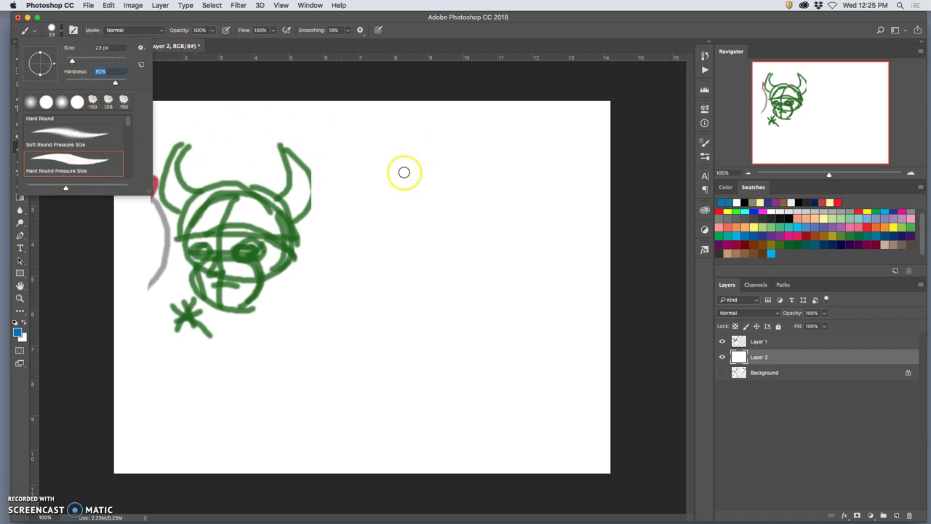
Paint a blue head oval with two horns above it, undoing a stray line.
left_click(424, 90)
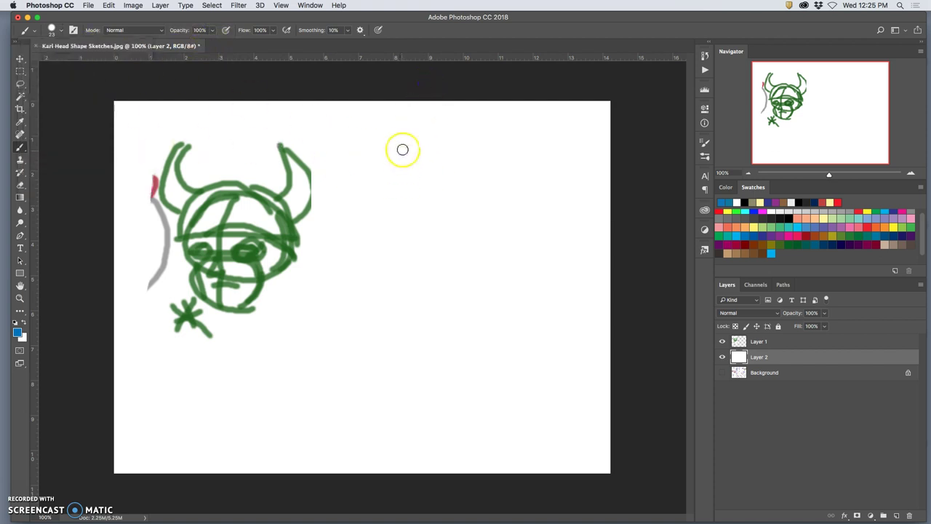
left_click_drag(406, 149, 370, 264)
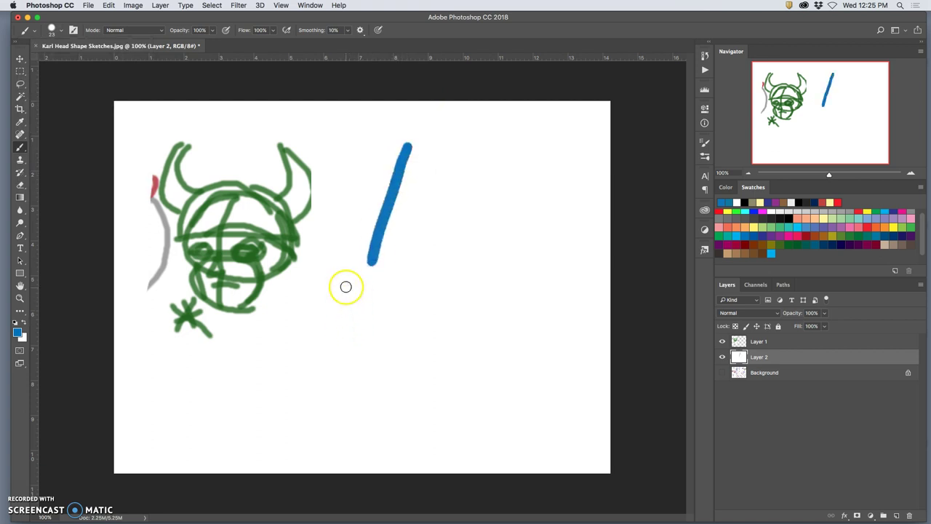
key("super+z")
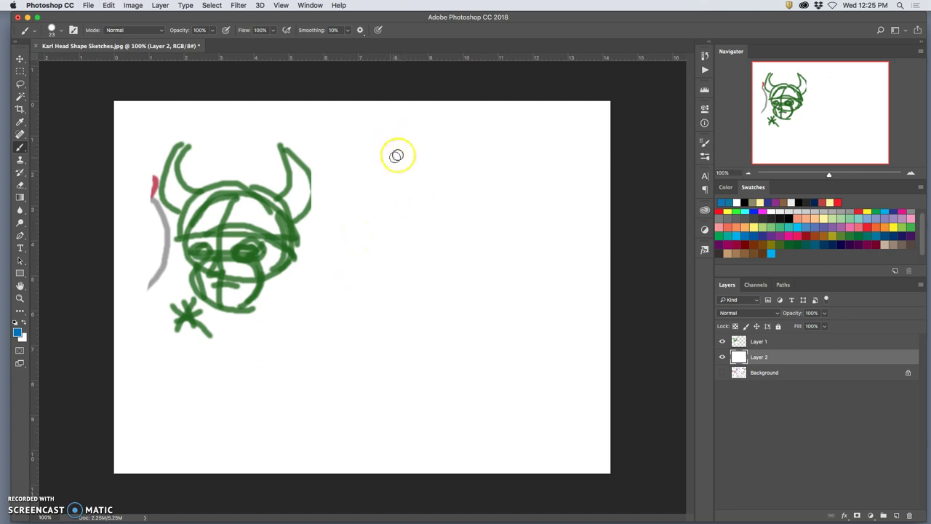
mouse_move(374, 179)
left_mouse_down()
mouse_move(466, 182)
mouse_move(391, 148)
mouse_move(410, 217)
mouse_move(441, 136)
mouse_move(380, 193)
mouse_move(419, 216)
mouse_move(399, 205)
mouse_move(384, 216)
mouse_move(389, 233)
mouse_move(412, 250)
mouse_move(430, 230)
left_mouse_up()
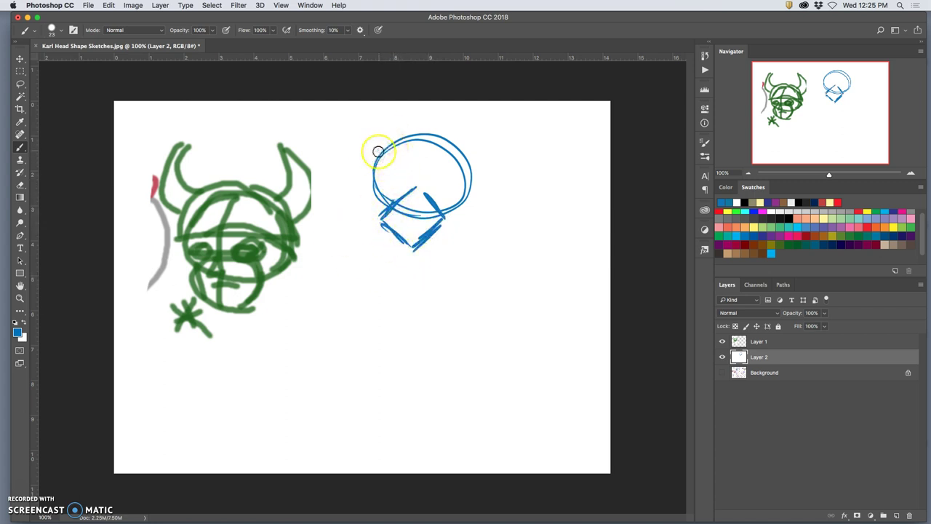
mouse_move(391, 114)
left_mouse_down()
mouse_move(374, 150)
mouse_move(399, 110)
mouse_move(377, 151)
mouse_move(396, 139)
mouse_move(406, 104)
left_mouse_up()
mouse_move(468, 156)
left_mouse_down()
mouse_move(475, 120)
mouse_move(465, 165)
left_mouse_up()
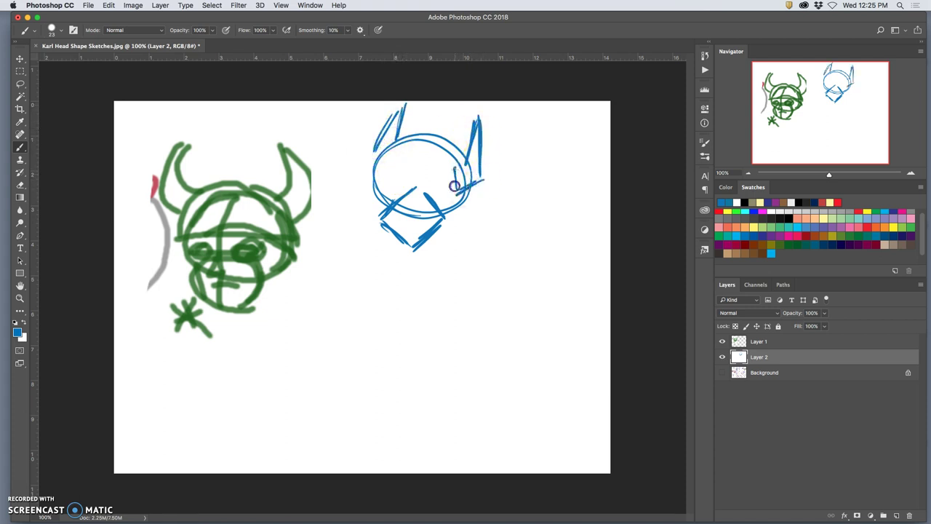
left_click_drag(465, 161, 456, 170)
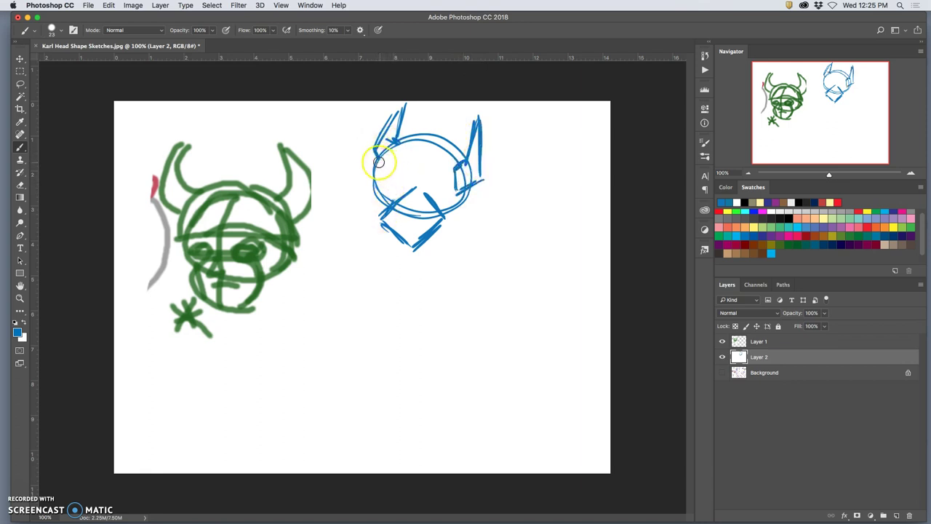
Add a vertical centre line and the helmet brim strokes across the blue head.
mouse_move(375, 178)
left_mouse_down()
mouse_move(463, 191)
mouse_move(411, 197)
mouse_move(385, 188)
mouse_move(435, 197)
left_mouse_up()
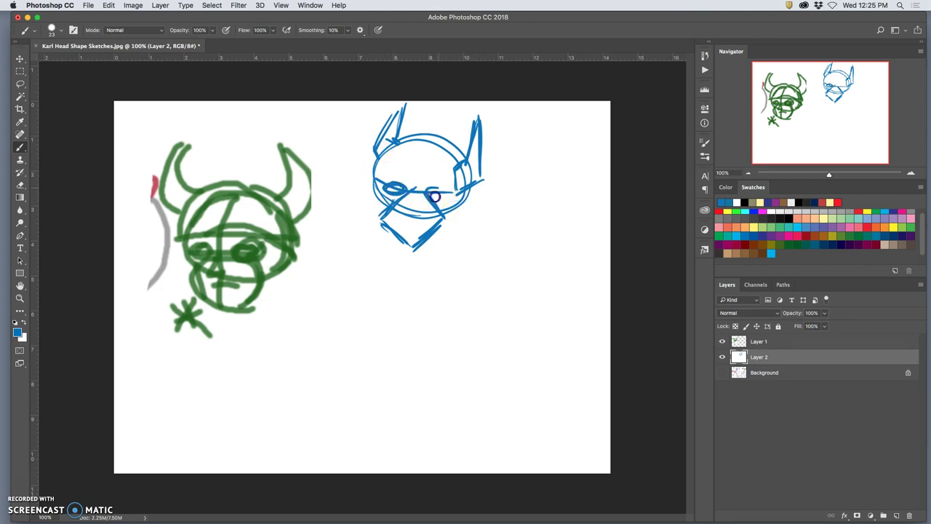
key("ctrl+z")
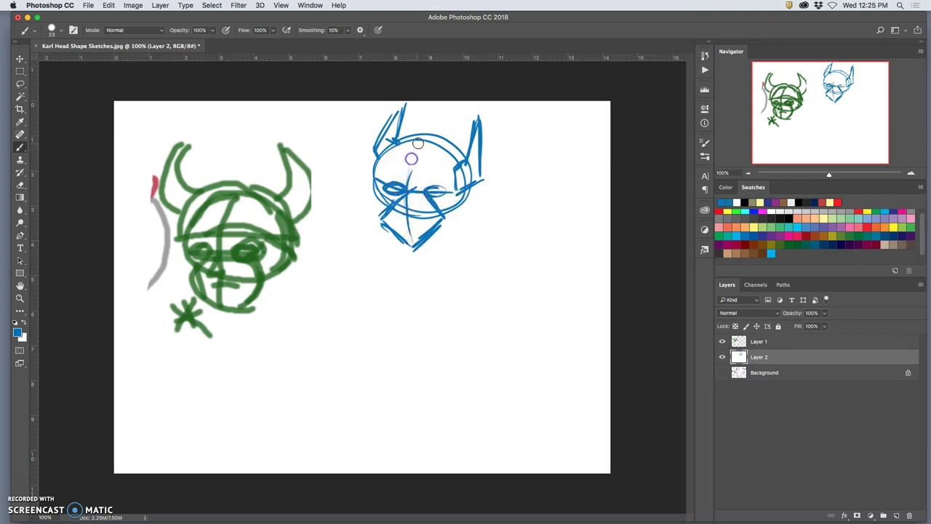
mouse_move(412, 156)
left_mouse_down()
mouse_move(403, 181)
mouse_move(408, 251)
mouse_move(423, 225)
left_mouse_up()
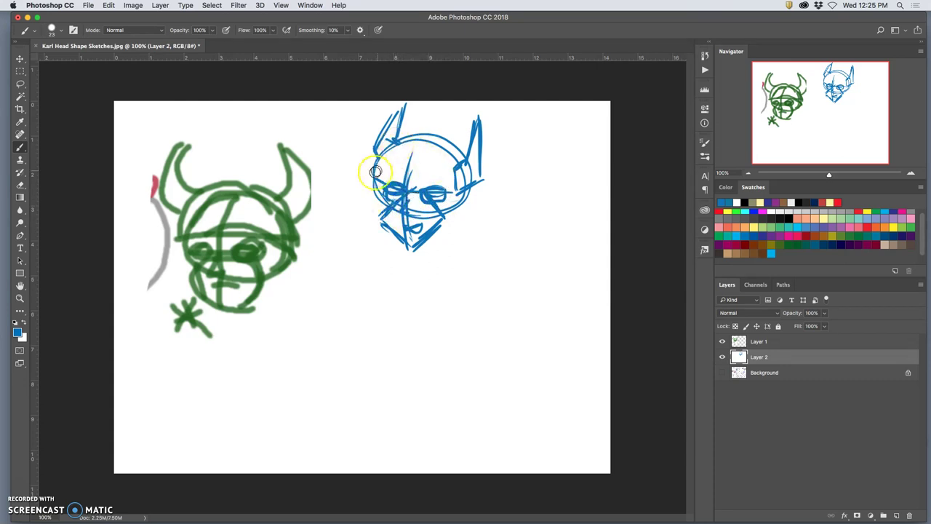
left_click_drag(374, 156, 482, 178)
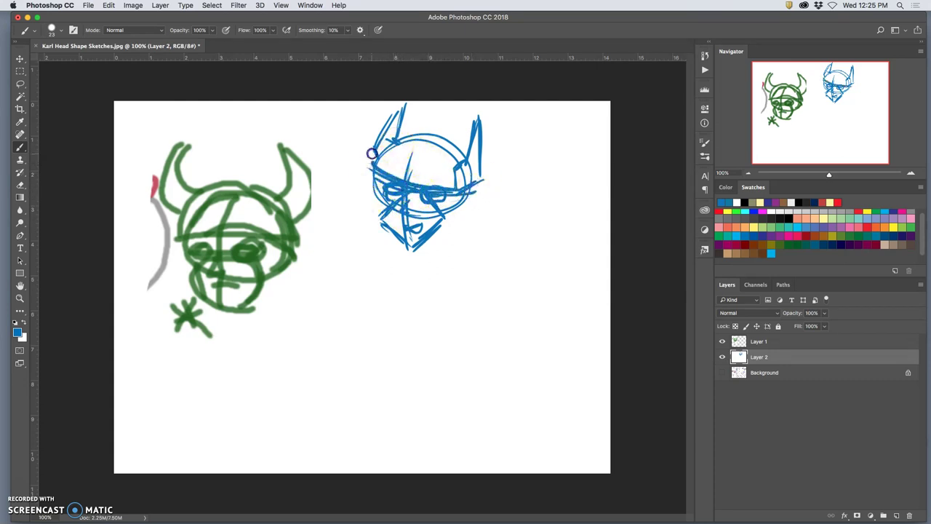
mouse_move(369, 167)
left_mouse_down()
mouse_move(457, 175)
mouse_move(477, 188)
left_mouse_up()
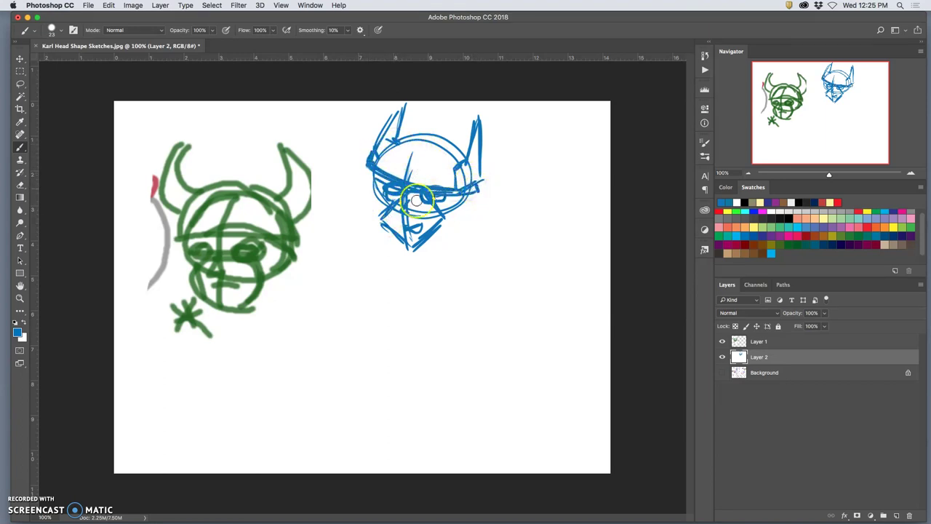
left_click_drag(377, 199, 458, 202)
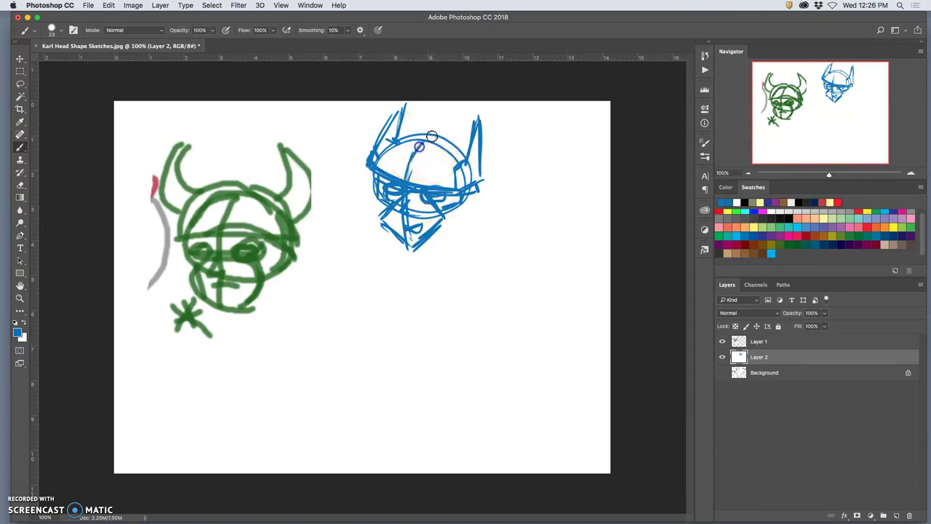
Keep brush opacity at 79% and draw a new oval below the blue head.
left_click(212, 30)
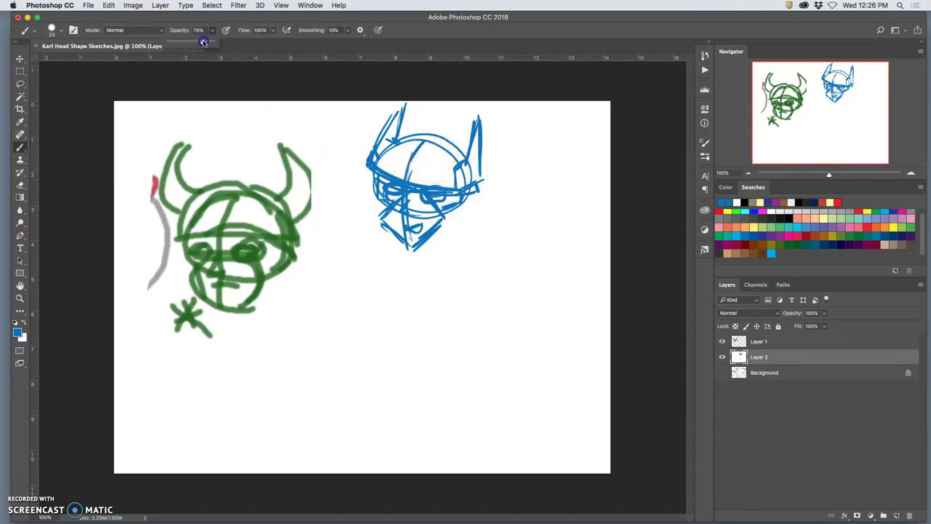
left_click(216, 51)
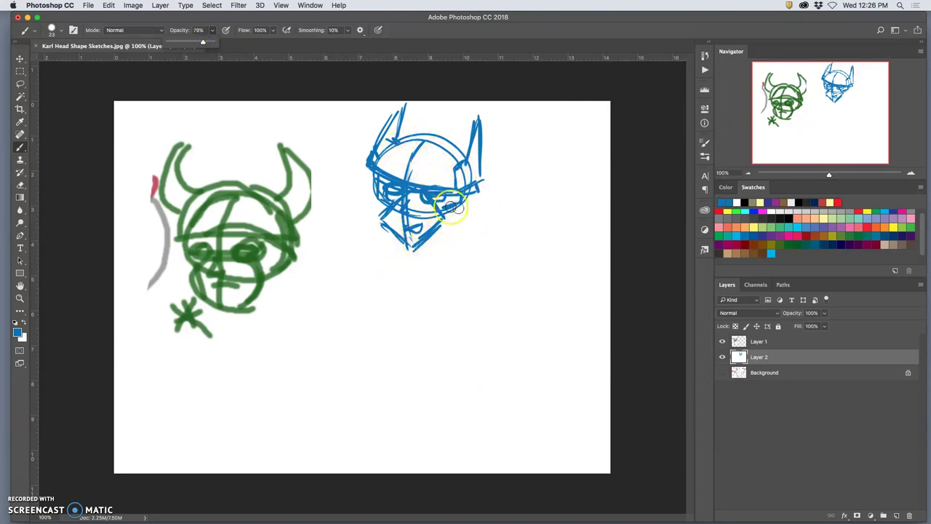
mouse_move(478, 256)
left_mouse_down()
mouse_move(506, 338)
mouse_move(512, 250)
mouse_move(484, 329)
mouse_move(558, 270)
mouse_move(467, 277)
mouse_move(559, 314)
mouse_move(467, 263)
mouse_move(475, 327)
mouse_move(480, 265)
mouse_move(461, 271)
mouse_move(478, 248)
mouse_move(439, 297)
left_mouse_up()
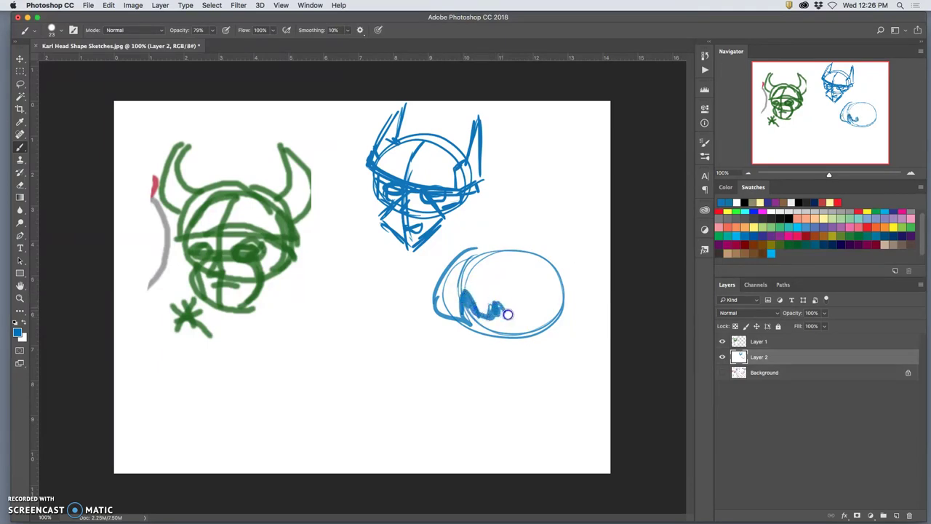
Add the right horn, helmet edges, jaw curve and face strokes to the lower blue oval.
left_click_drag(474, 249, 451, 262)
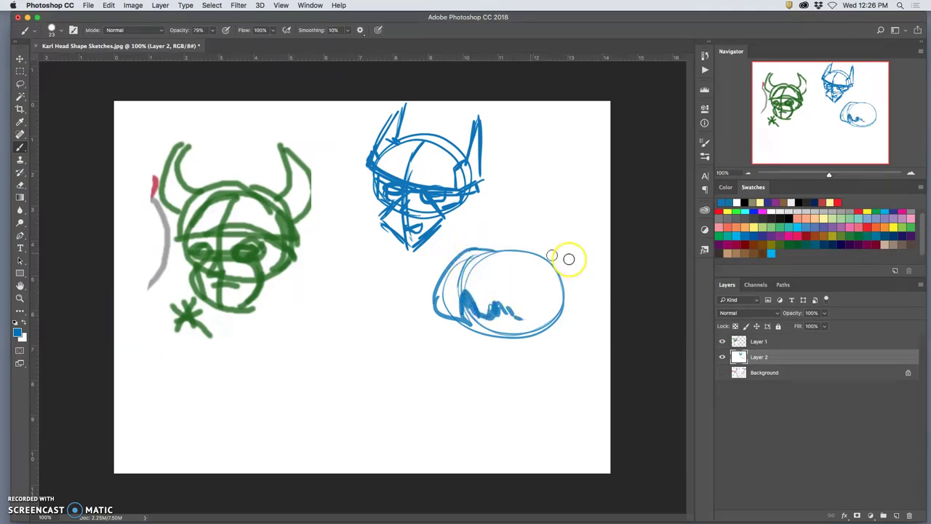
mouse_move(559, 263)
left_mouse_down()
mouse_move(576, 206)
mouse_move(587, 286)
mouse_move(594, 273)
mouse_move(548, 306)
mouse_move(591, 275)
mouse_move(539, 297)
mouse_move(545, 261)
mouse_move(550, 312)
mouse_move(541, 277)
mouse_move(548, 309)
mouse_move(579, 309)
left_mouse_up()
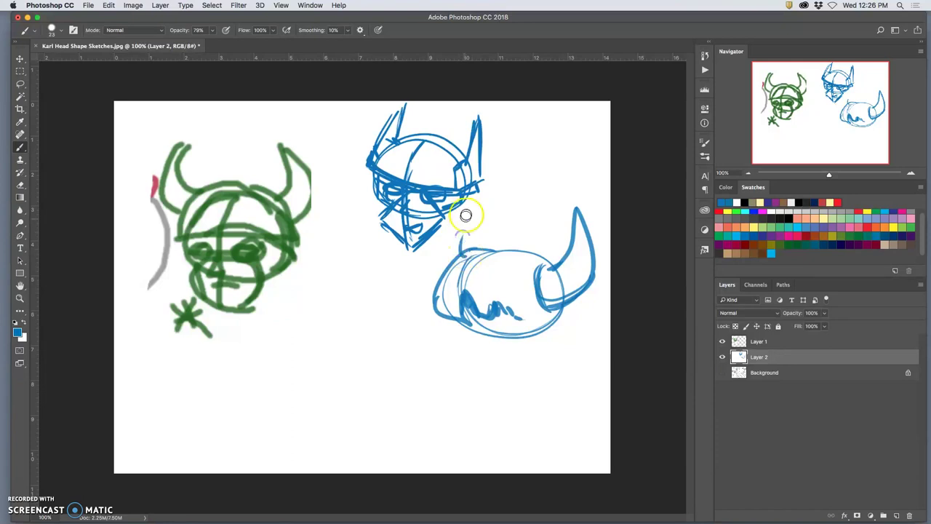
mouse_move(465, 215)
left_mouse_down()
mouse_move(428, 261)
mouse_move(459, 239)
left_mouse_up()
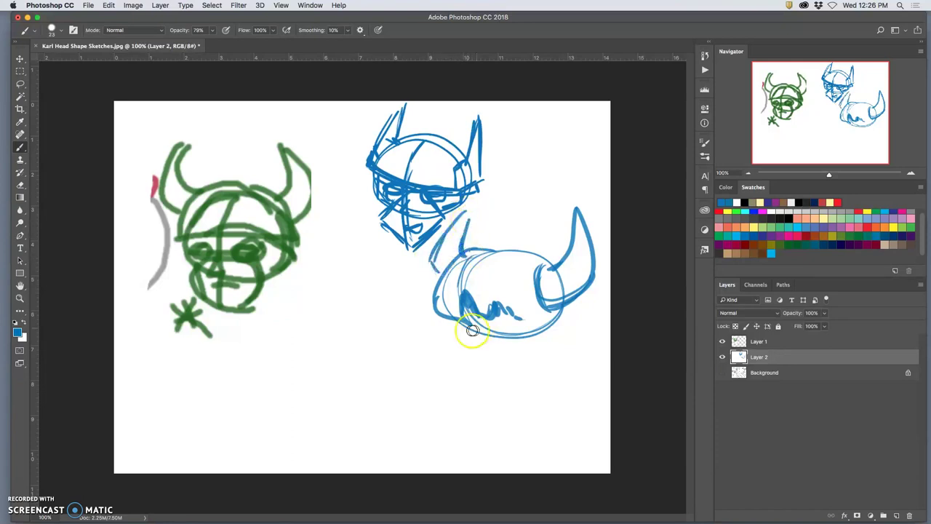
mouse_move(441, 316)
left_mouse_down()
mouse_move(533, 345)
mouse_move(505, 331)
mouse_move(551, 316)
mouse_move(471, 337)
mouse_move(445, 316)
mouse_move(473, 343)
mouse_move(552, 318)
mouse_move(481, 331)
mouse_move(466, 298)
left_mouse_up()
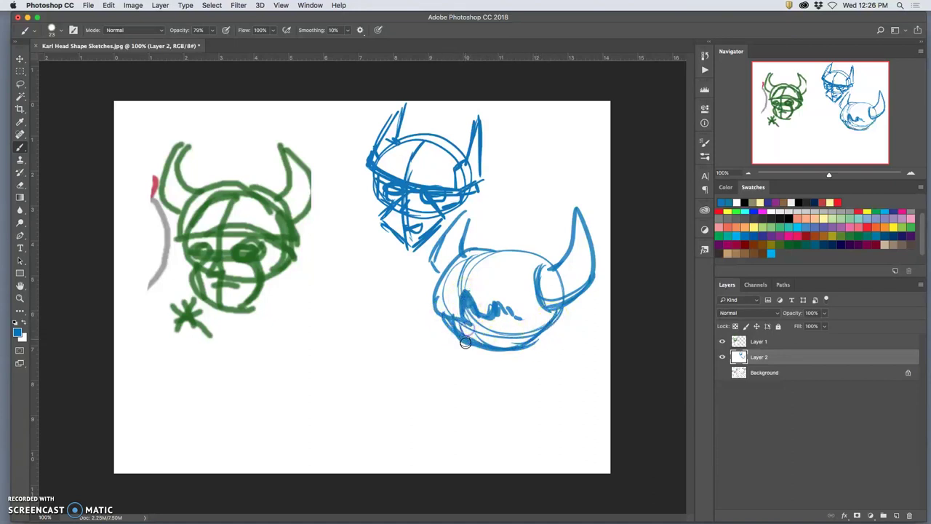
mouse_move(460, 363)
left_mouse_down()
mouse_move(521, 368)
mouse_move(465, 340)
mouse_move(505, 322)
mouse_move(511, 367)
mouse_move(457, 361)
left_mouse_up()
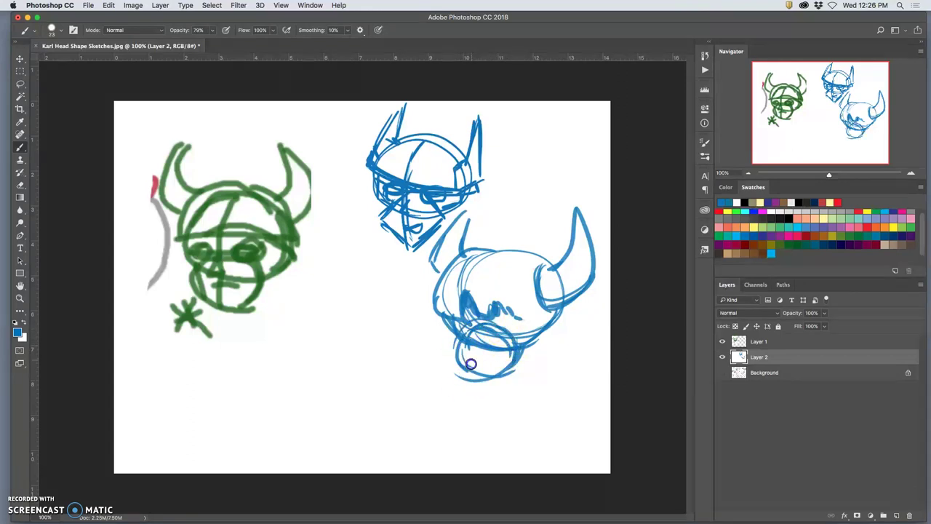
mouse_move(468, 301)
left_mouse_down()
mouse_move(451, 271)
mouse_move(461, 256)
mouse_move(429, 318)
left_mouse_up()
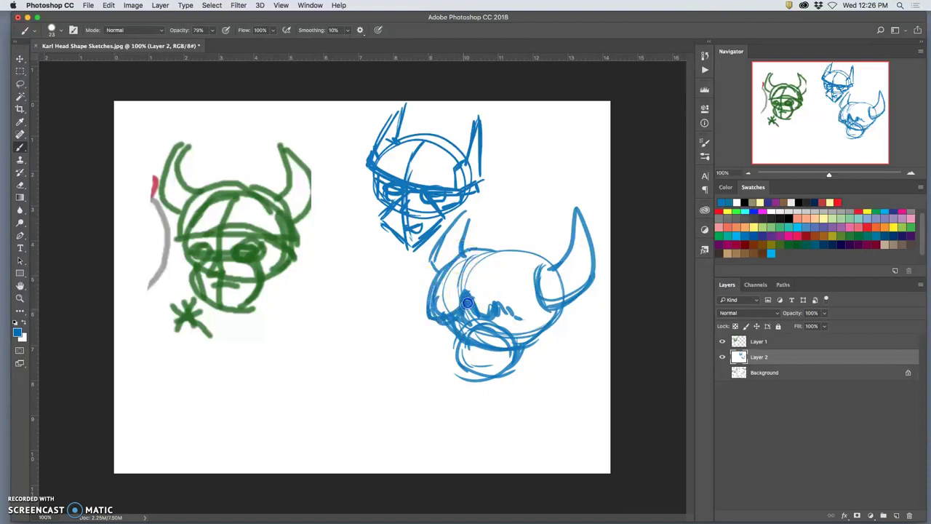
left_click_drag(449, 310, 475, 308)
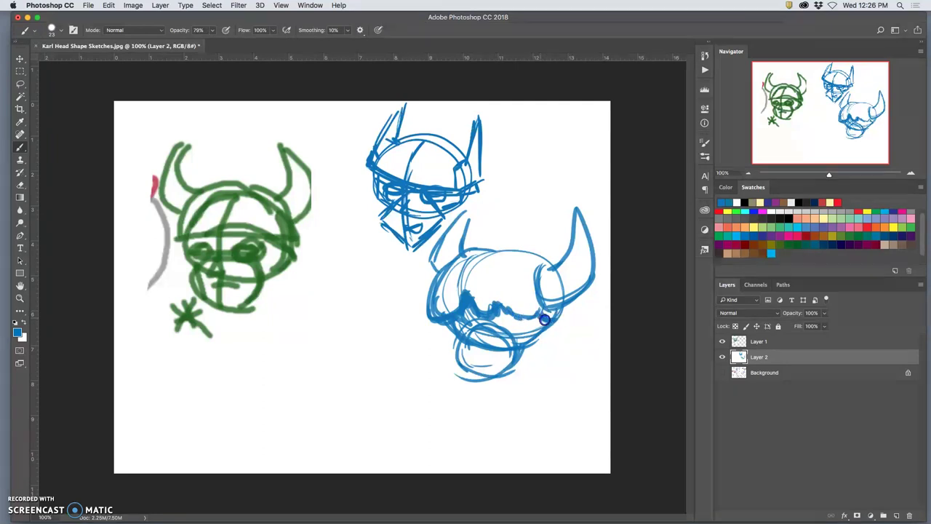
mouse_move(532, 314)
left_mouse_down()
mouse_move(472, 293)
mouse_move(449, 268)
left_mouse_up()
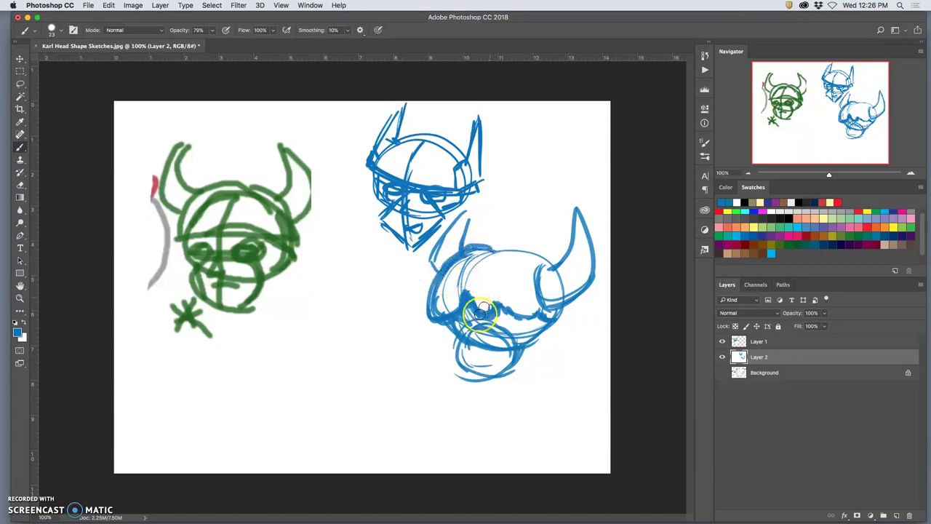
mouse_move(480, 312)
left_mouse_down()
mouse_move(512, 313)
mouse_move(492, 343)
left_mouse_up()
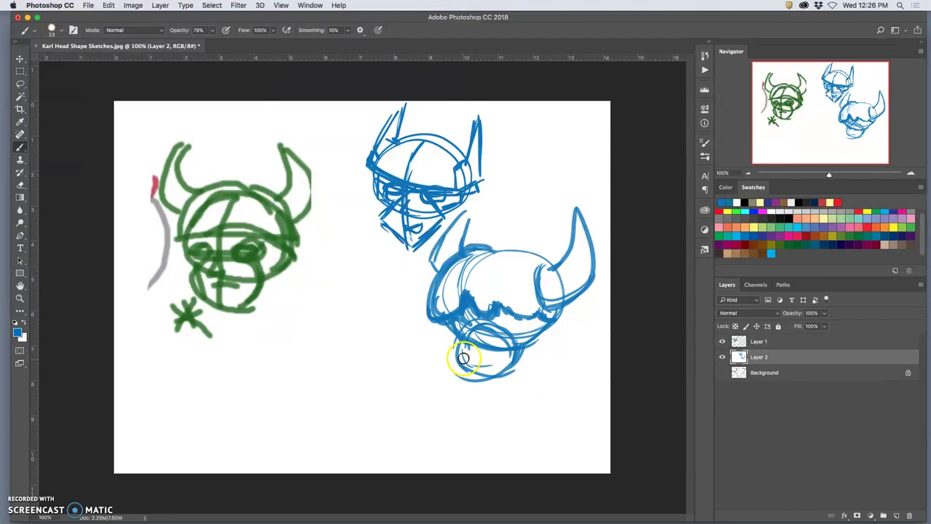
Add a chin stroke, then switch to black and draw two round eyes on the lower head.
mouse_move(492, 375)
left_mouse_down()
mouse_move(527, 356)
mouse_move(564, 267)
mouse_move(556, 259)
mouse_move(551, 270)
mouse_move(565, 292)
mouse_move(493, 350)
left_mouse_up()
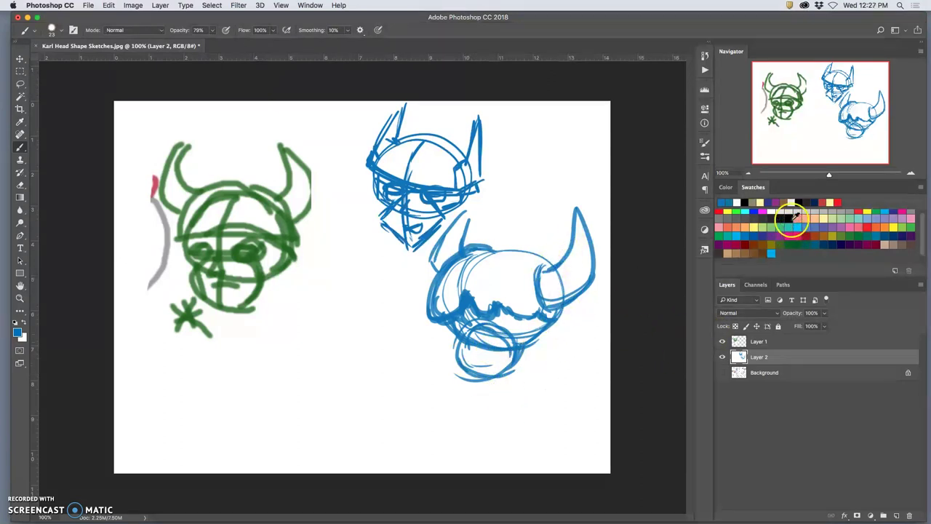
left_click(788, 218)
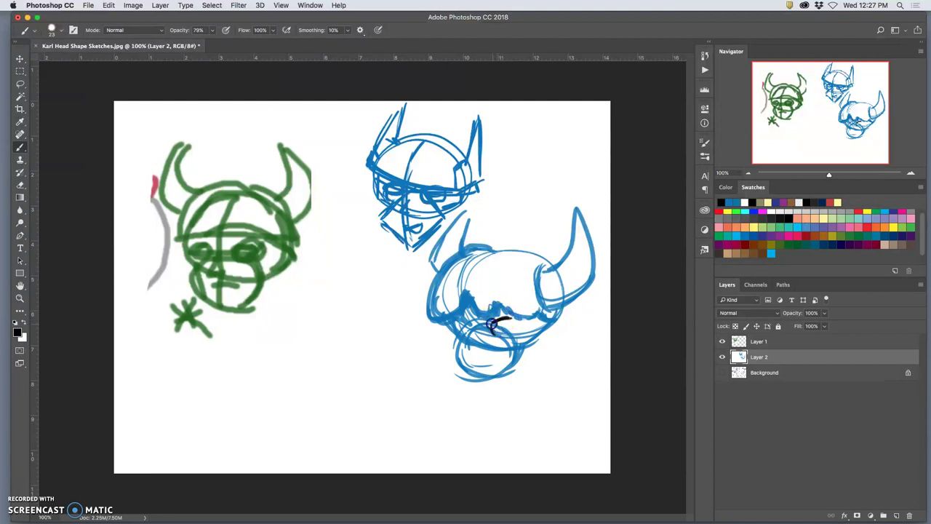
left_click_drag(496, 331, 514, 333)
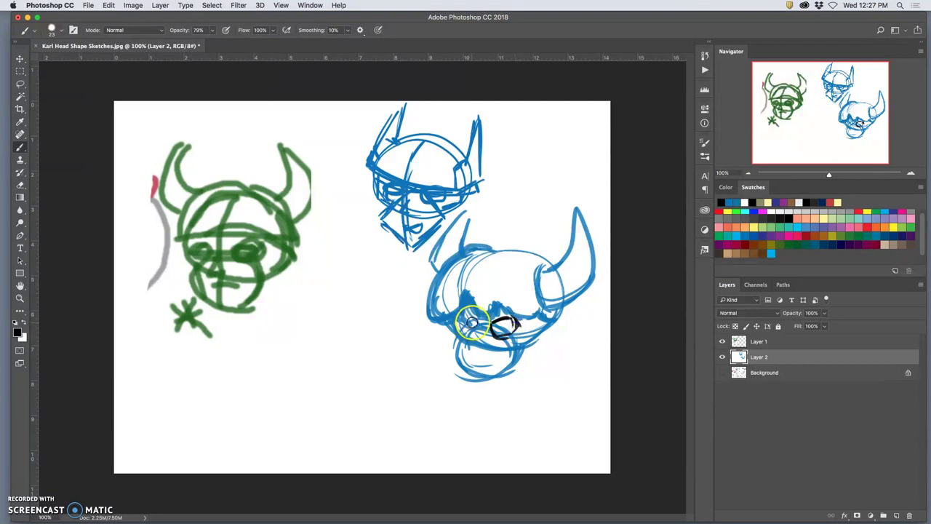
mouse_move(459, 315)
left_mouse_down()
mouse_move(498, 307)
mouse_move(482, 349)
mouse_move(469, 332)
mouse_move(495, 345)
mouse_move(480, 325)
left_mouse_up()
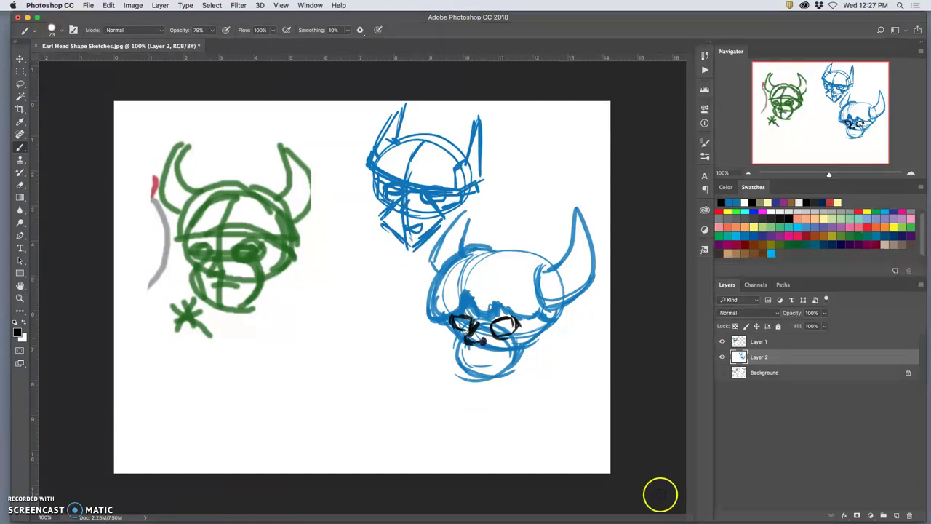
Search Google Images for a politician's name as a face reference, window beside the sketch.
mouse_move(603, 518)
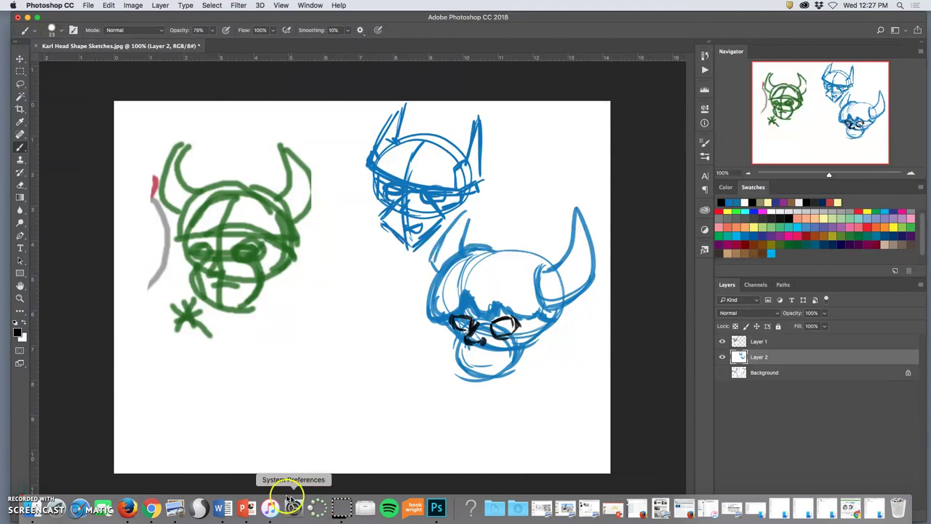
left_click(153, 508)
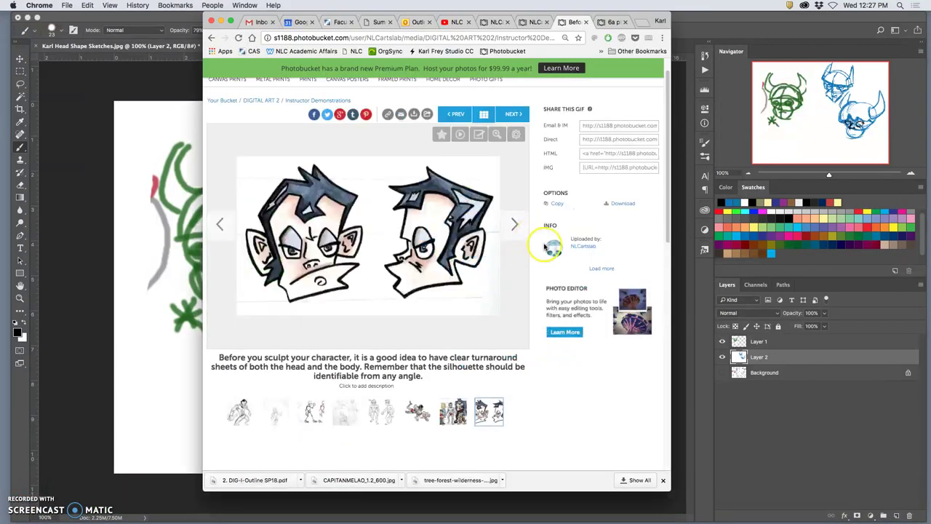
left_click(638, 23)
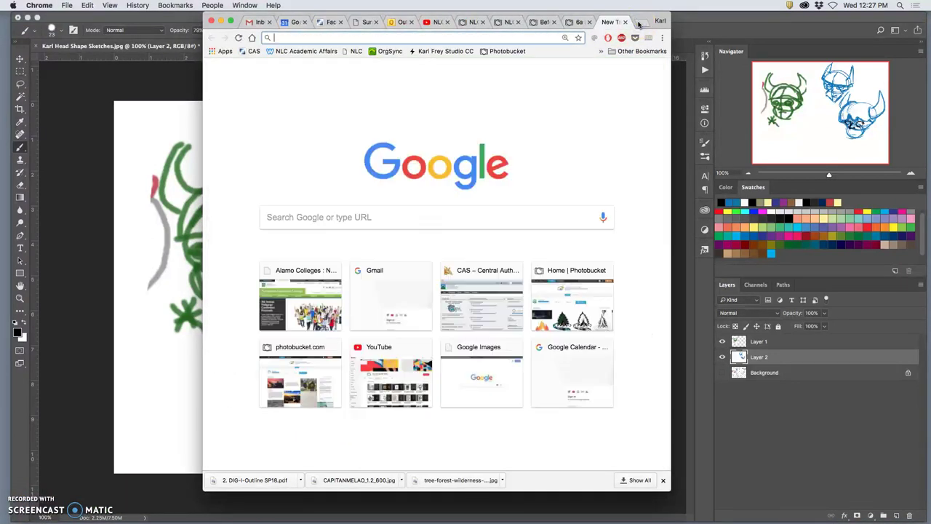
type("donald trump")
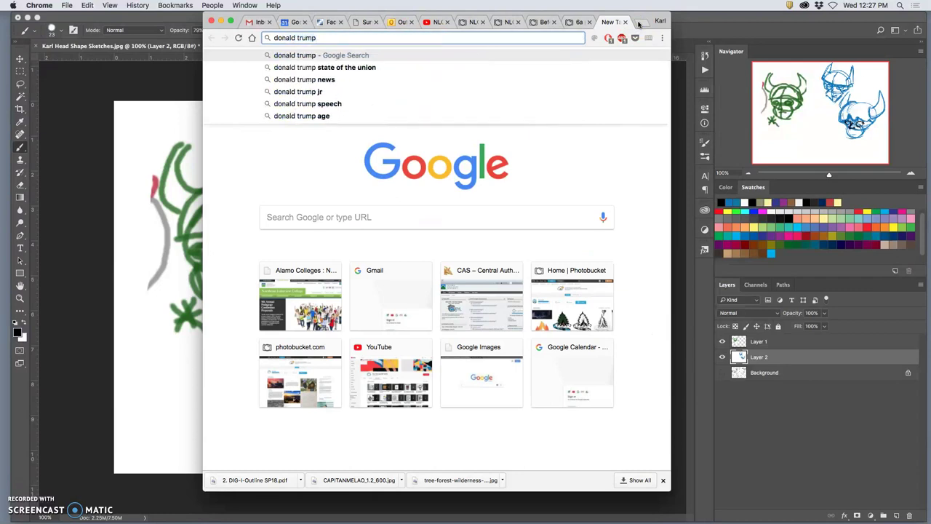
key("Return")
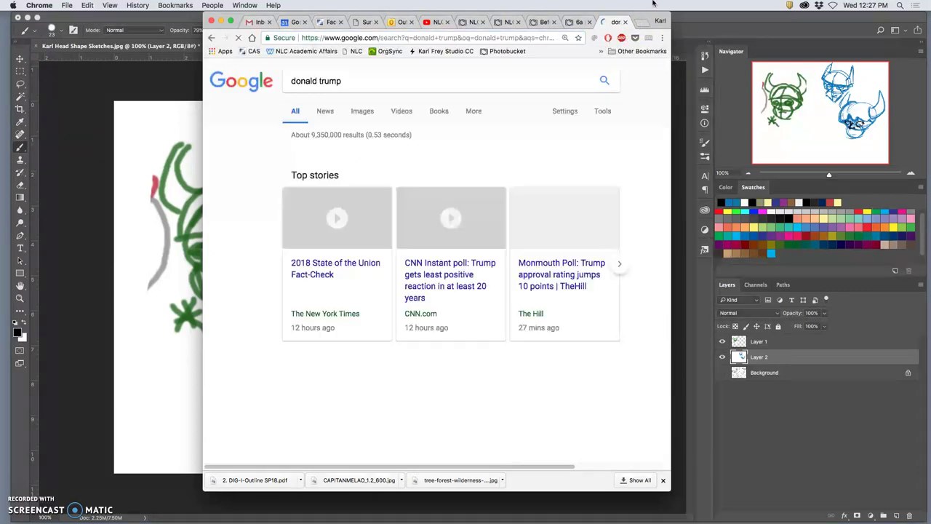
left_click(363, 111)
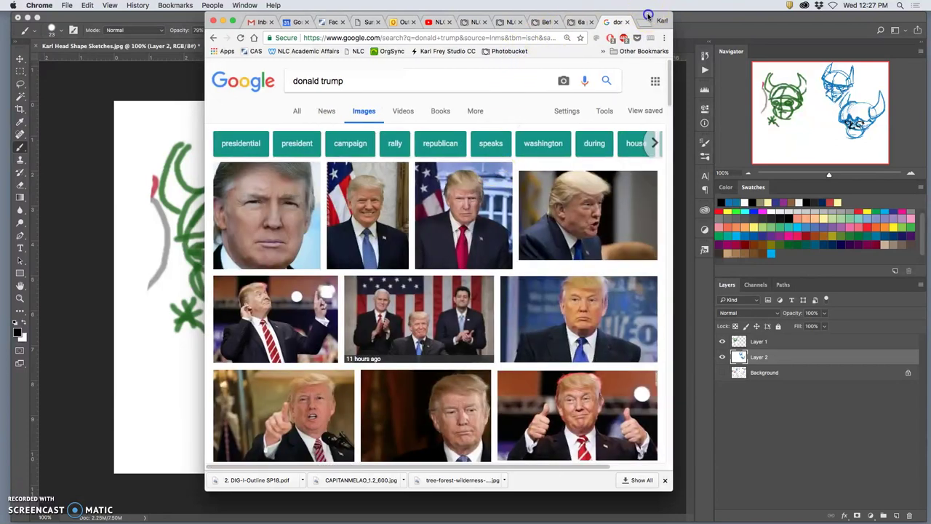
left_click_drag(646, 13, 918, 68)
Open five face reference photos, including the flag-background one, in new background tabs.
scroll(897, 486, "down", 2)
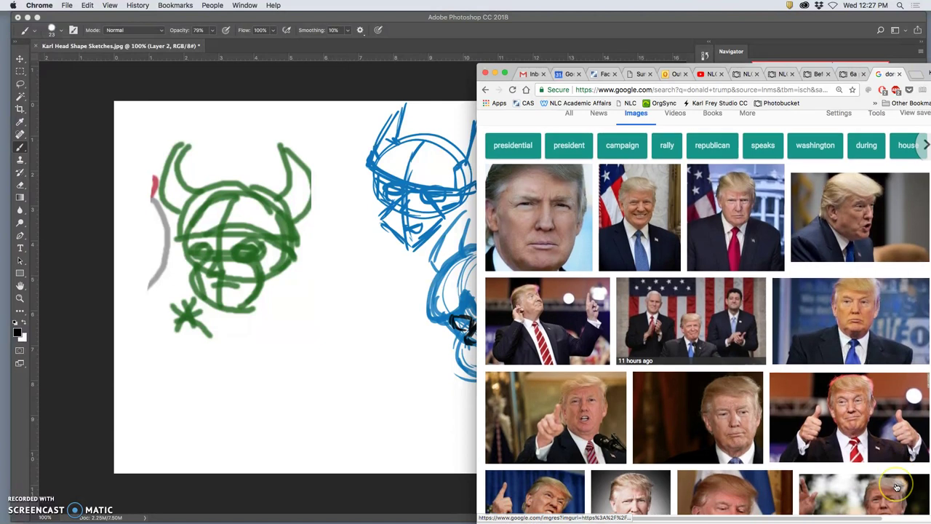
scroll(897, 486, "down", 3)
scroll(897, 486, "down", 3)
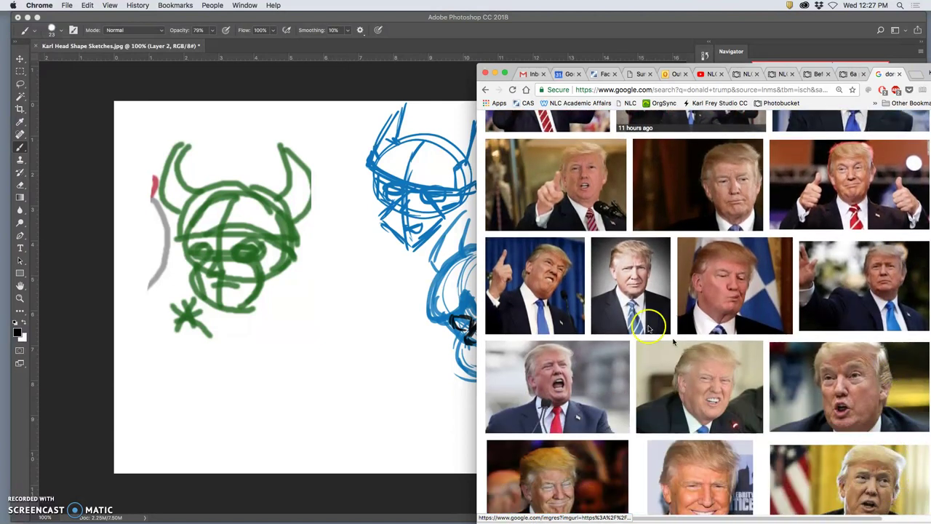
right_click(821, 386)
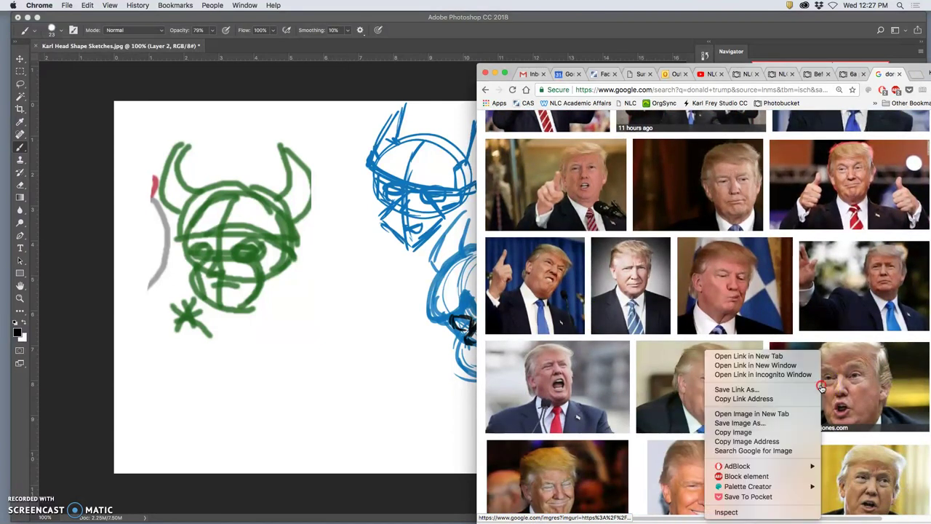
right_click(707, 390)
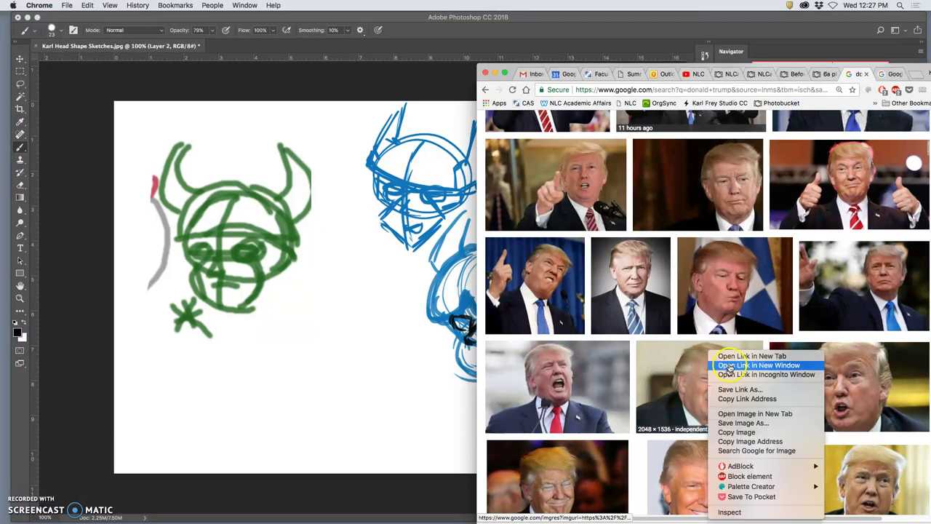
left_click(728, 355)
right_click(547, 364)
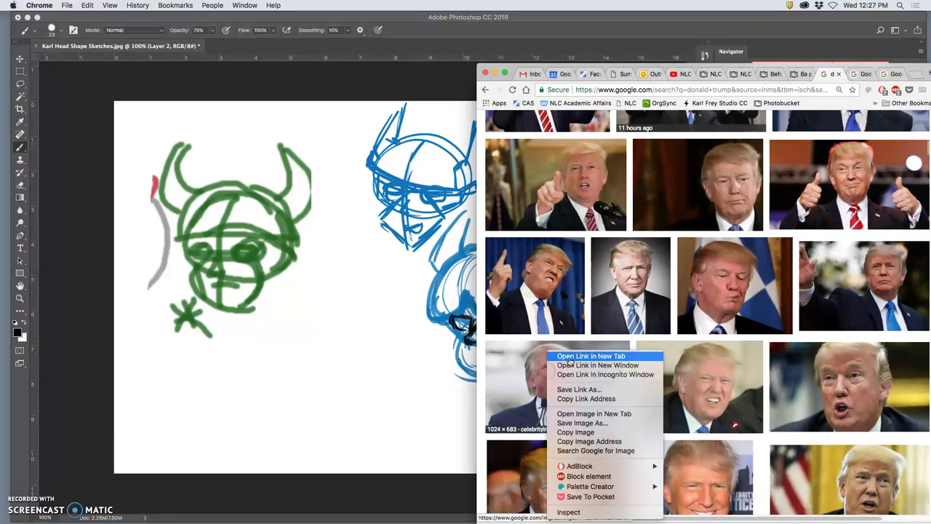
left_click(569, 356)
right_click(551, 276)
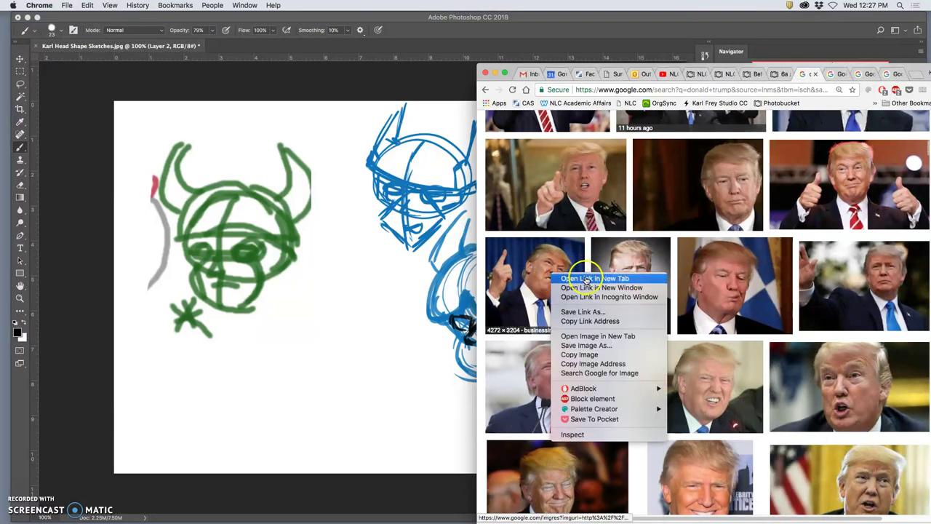
left_click(571, 278)
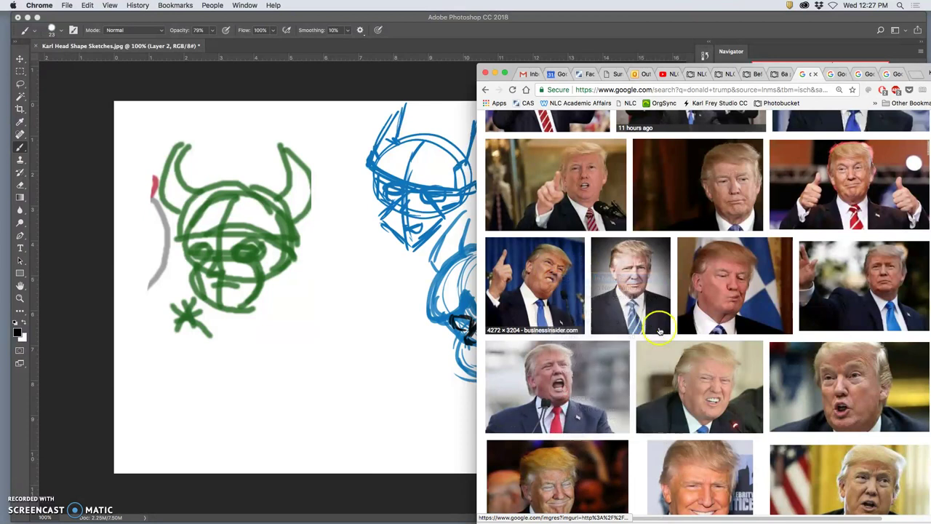
right_click(718, 284)
left_click(734, 291)
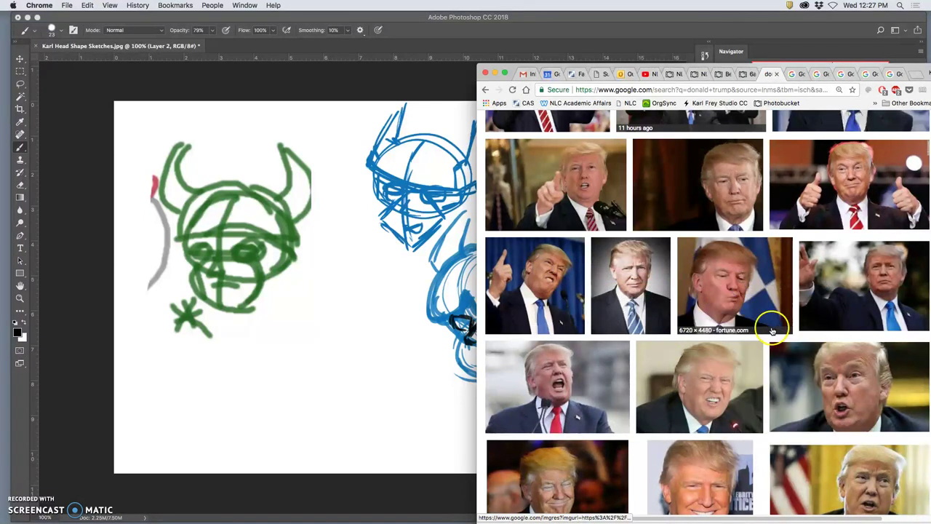
scroll(772, 323, "down", 4)
right_click(569, 264)
left_click(591, 267)
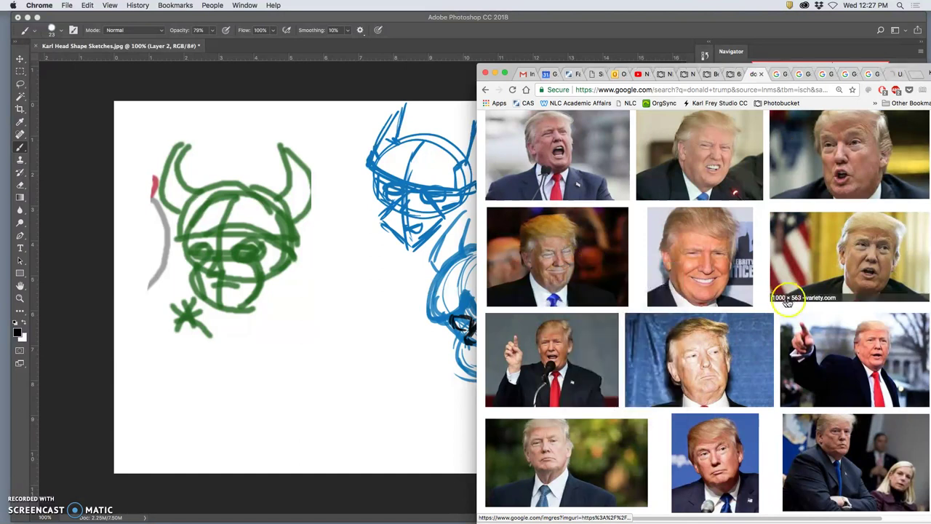
scroll(791, 304, "up", 5)
scroll(792, 304, "up", 3)
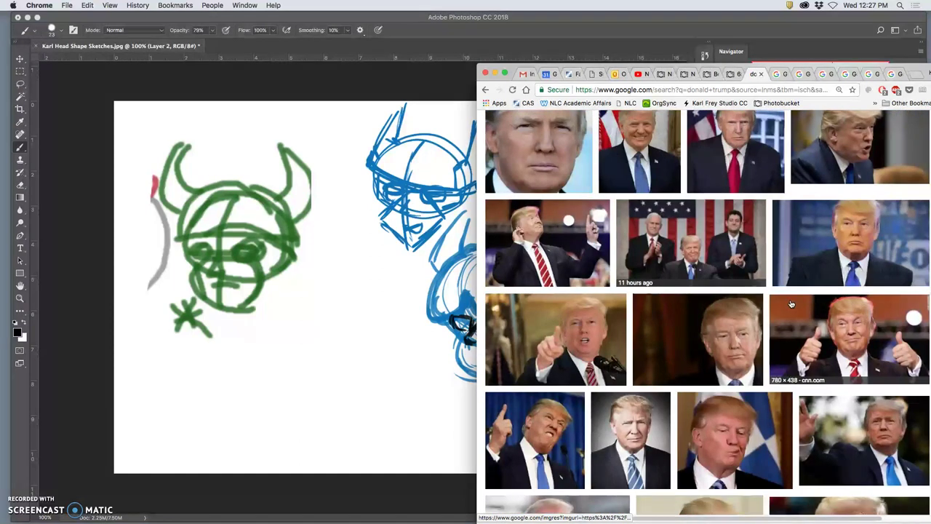
scroll(791, 304, "up", 2)
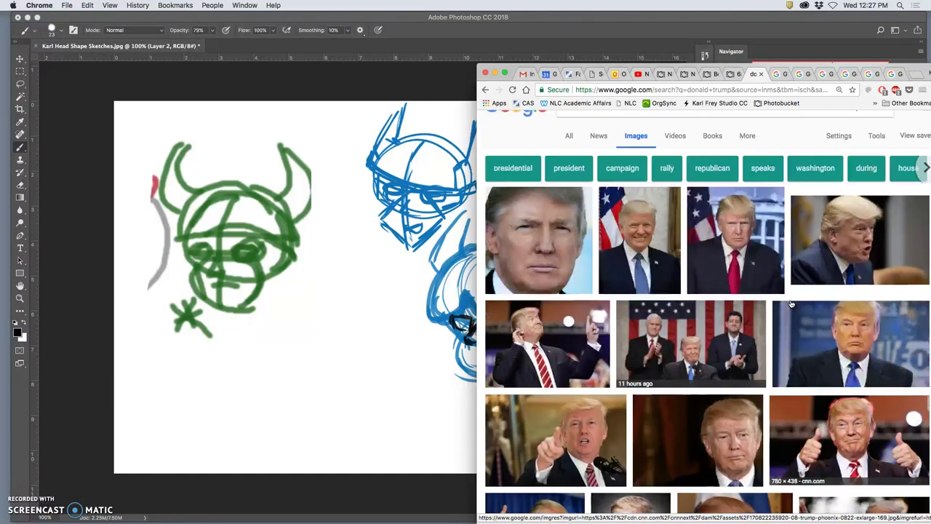
View a close-up reference photo tab, move Chrome aside, and bring Photoshop forward.
left_click(783, 78)
mouse_move(910, 75)
left_mouse_down()
mouse_move(678, 79)
mouse_move(908, 86)
mouse_move(925, 111)
left_mouse_up()
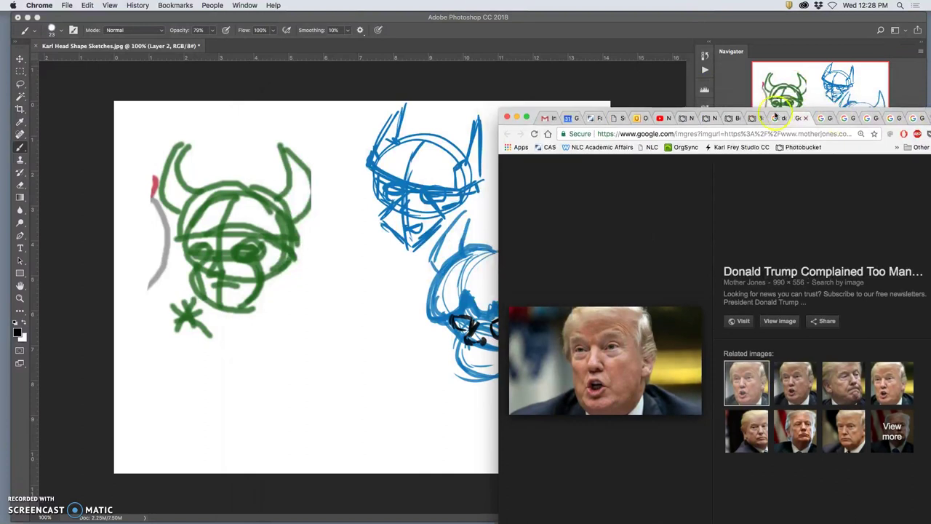
left_click_drag(729, 111, 812, 110)
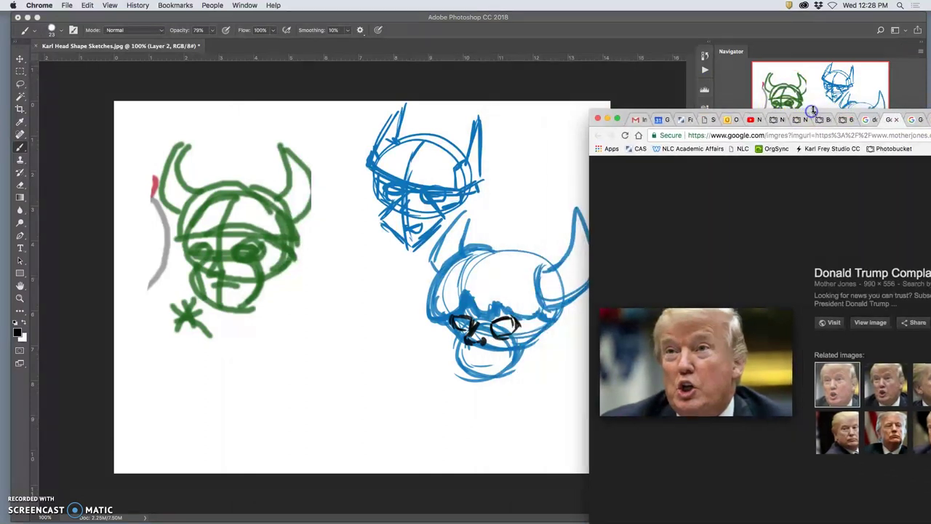
left_click(477, 363)
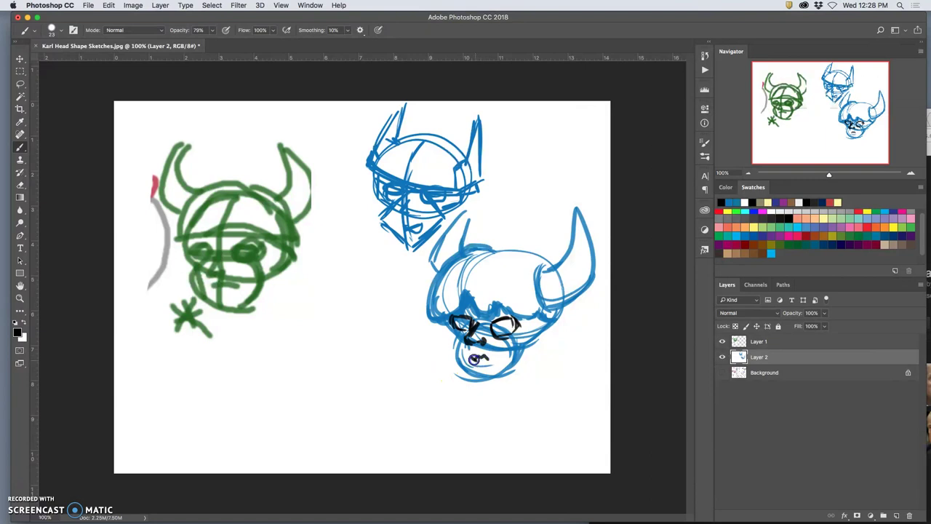
Fill in the mouth in black and add marks by the left eye and cheek.
left_click_drag(476, 354, 480, 360)
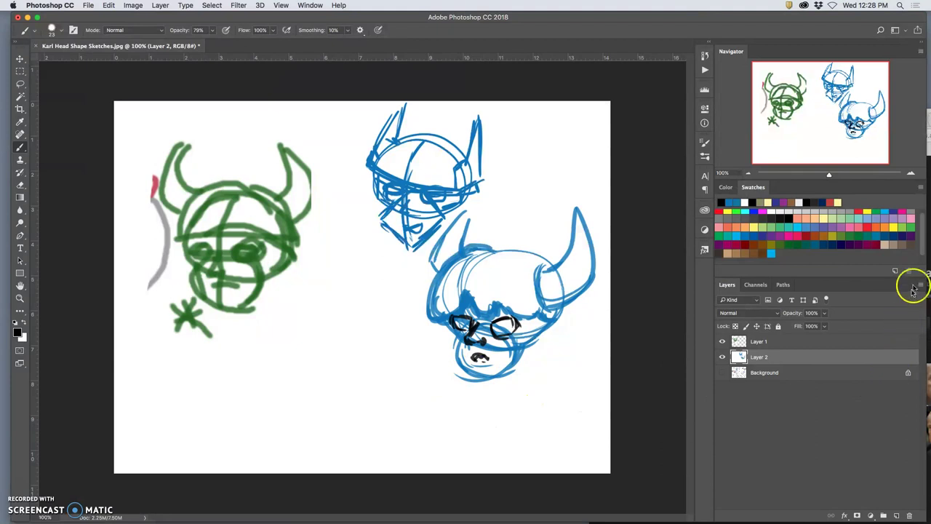
left_click_drag(900, 19, 861, 19)
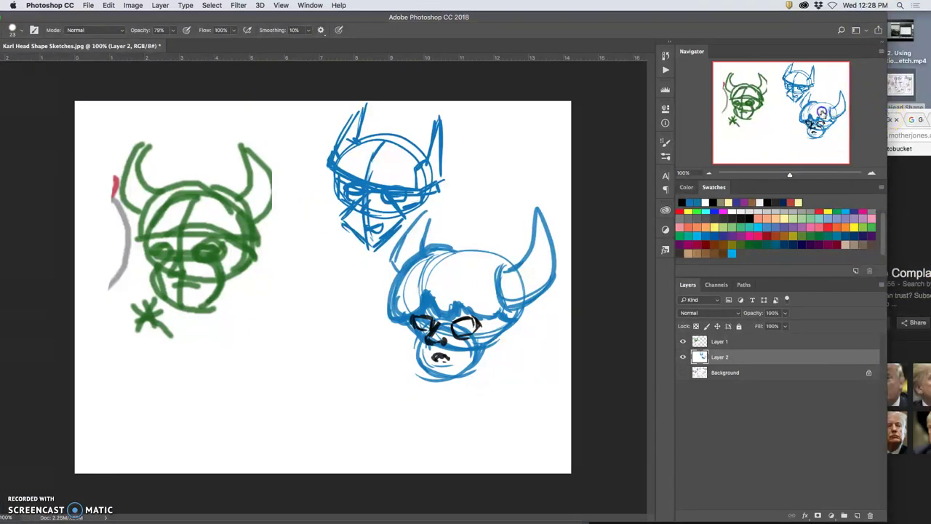
left_click(888, 113)
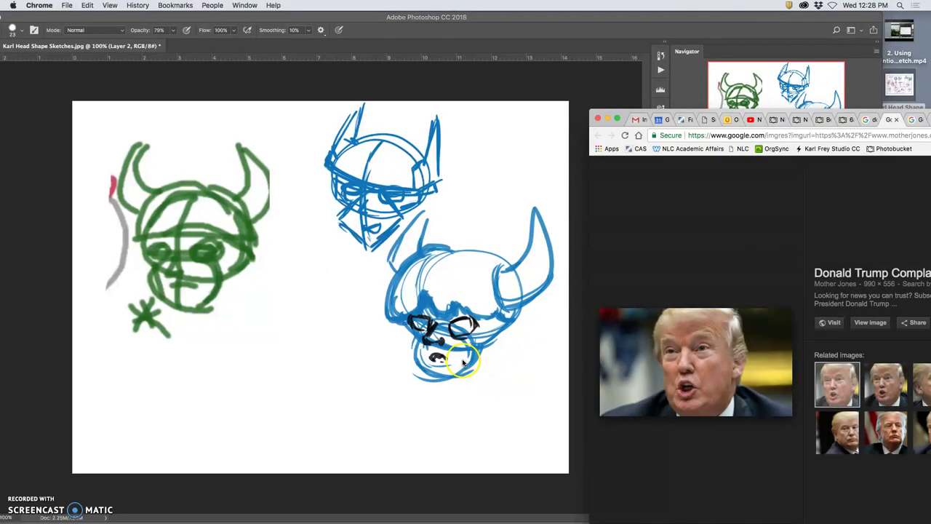
left_click(405, 332)
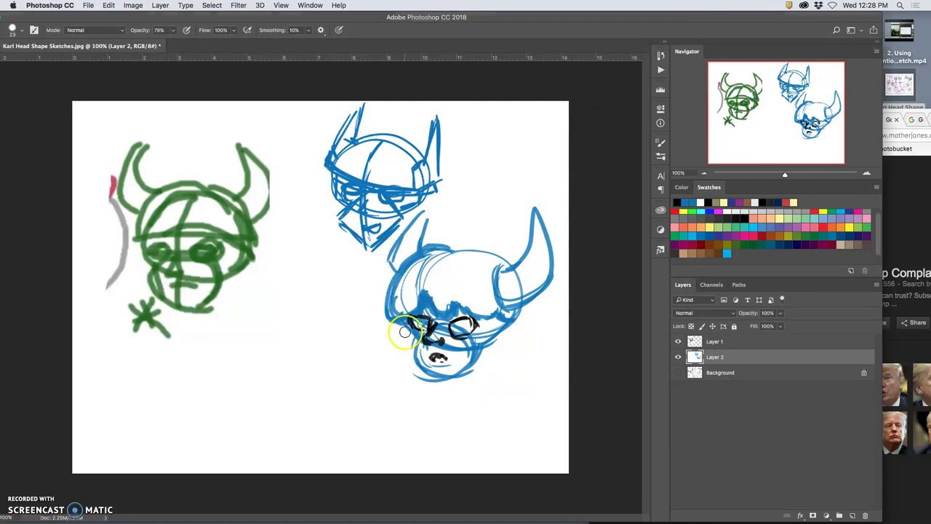
left_click_drag(411, 333, 411, 337)
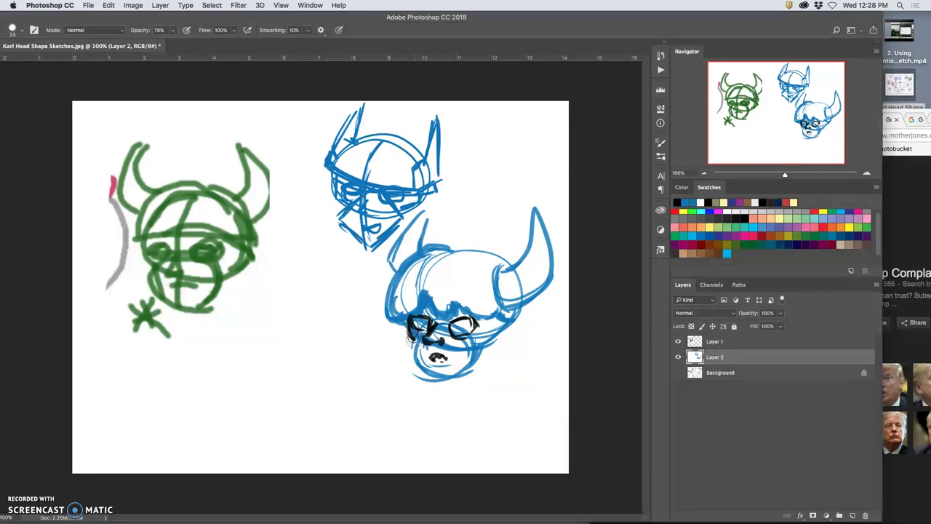
left_click_drag(486, 350, 471, 348)
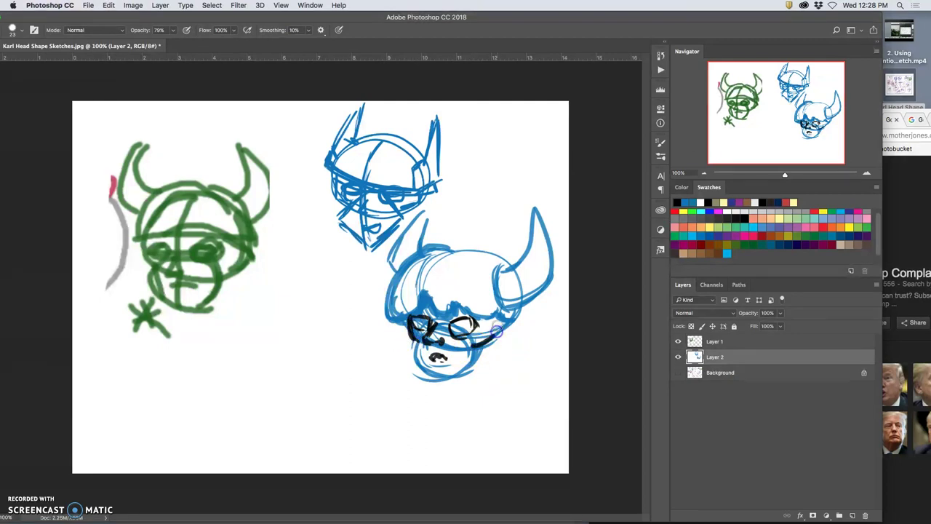
Draw a black curve up from the right eye and darken the nose and mouth.
left_click(905, 338)
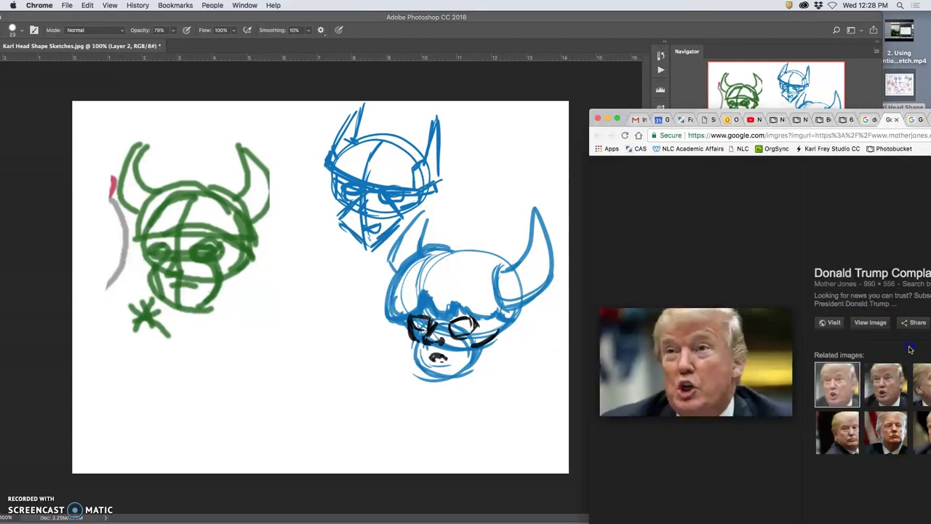
left_click(493, 337)
mouse_move(497, 343)
left_mouse_down()
mouse_move(505, 325)
mouse_move(466, 371)
left_mouse_up()
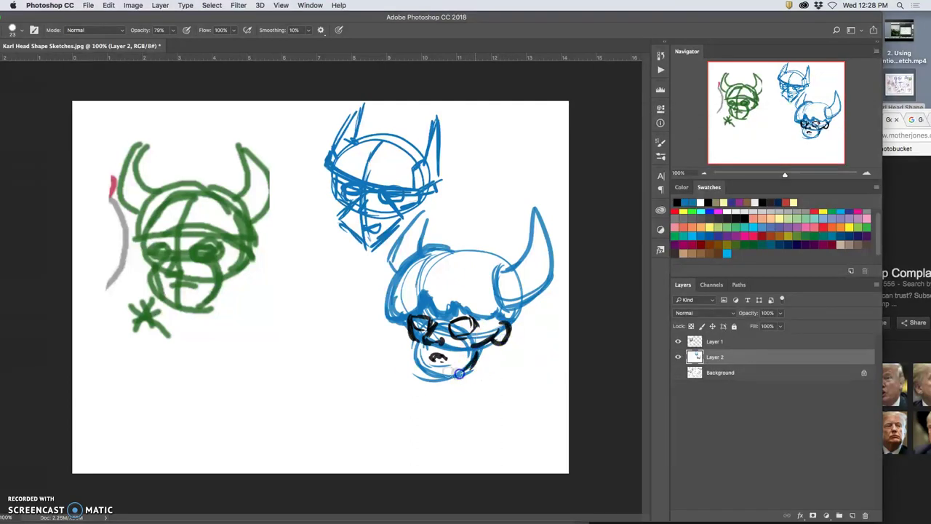
left_click(891, 355)
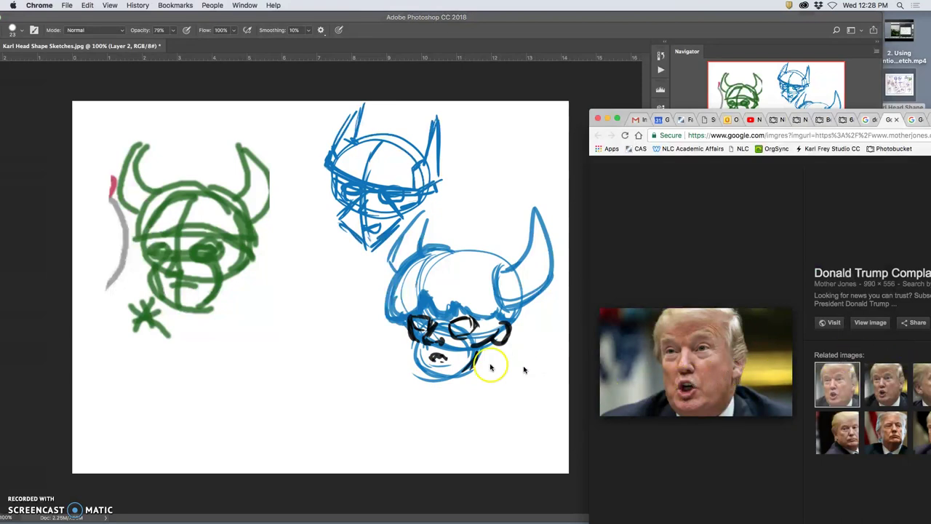
left_click(408, 357)
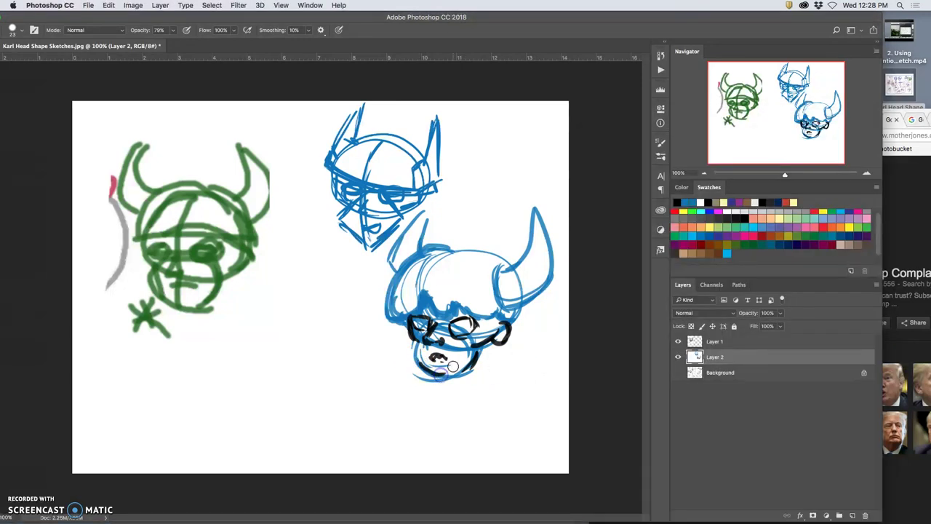
mouse_move(416, 351)
left_mouse_down()
mouse_move(452, 380)
mouse_move(412, 342)
mouse_move(462, 374)
mouse_move(488, 365)
mouse_move(428, 323)
left_mouse_up()
left_click(899, 354)
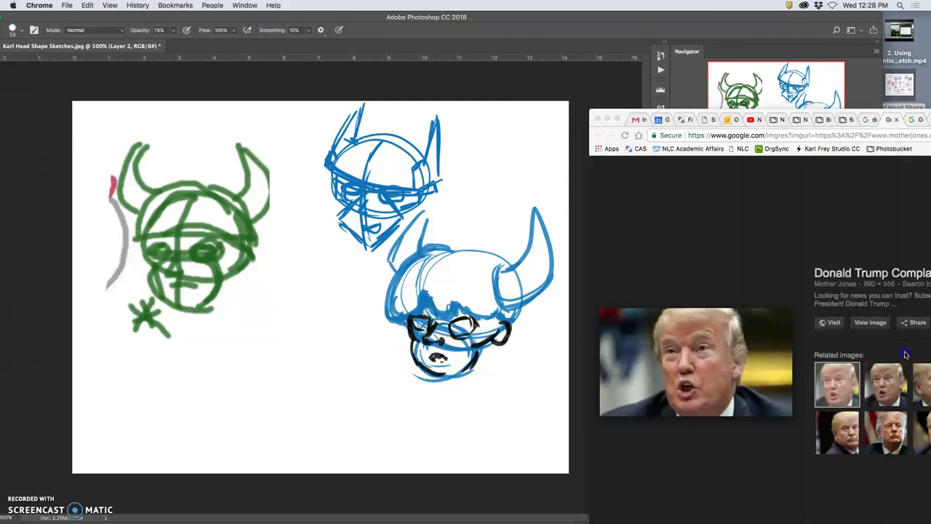
left_click(452, 325)
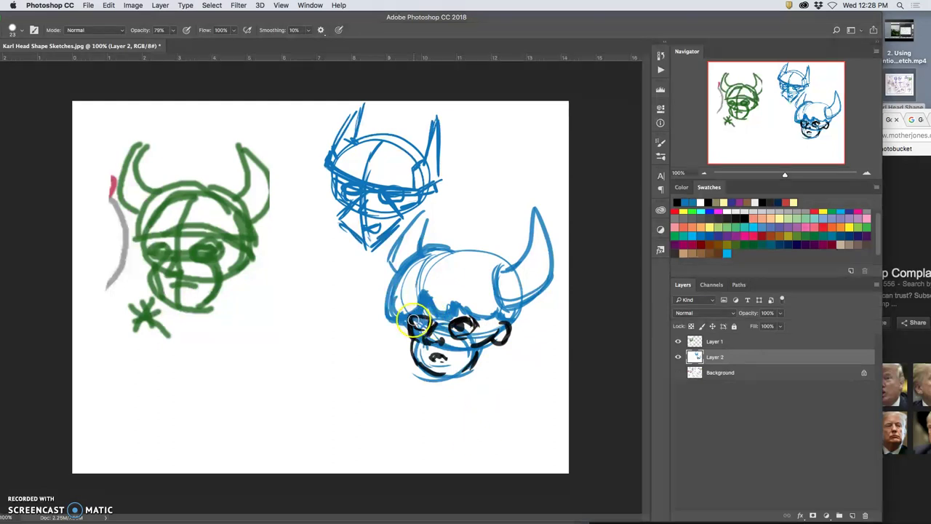
Ink around the left eye and down the head's left side in black.
left_click_drag(415, 321, 428, 320)
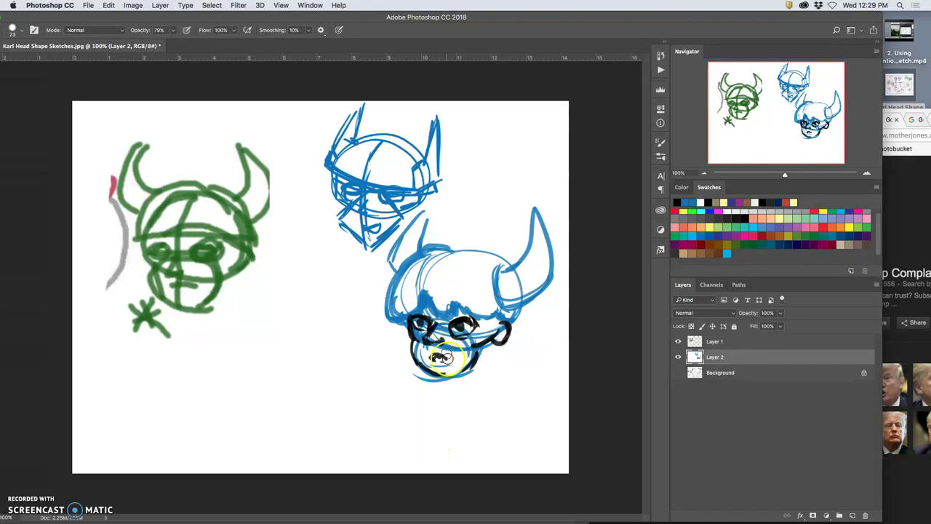
left_click(916, 381)
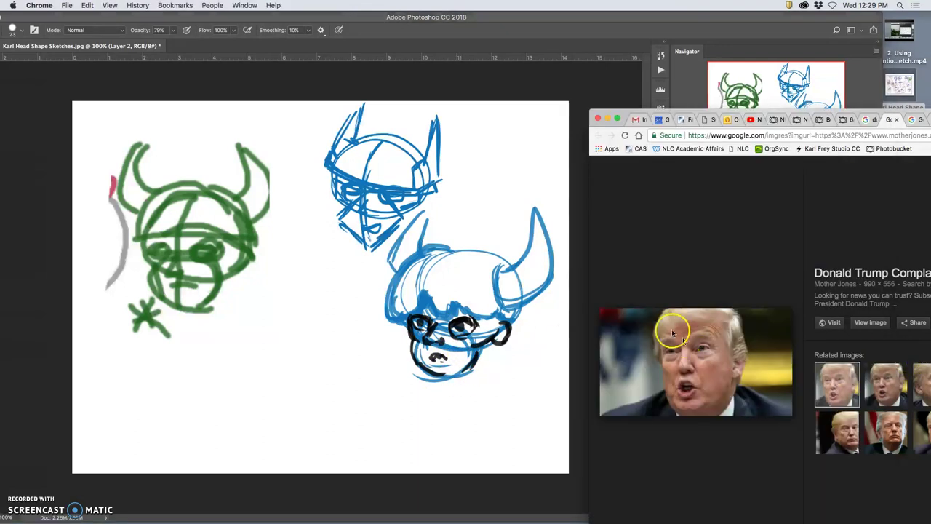
left_click(412, 260)
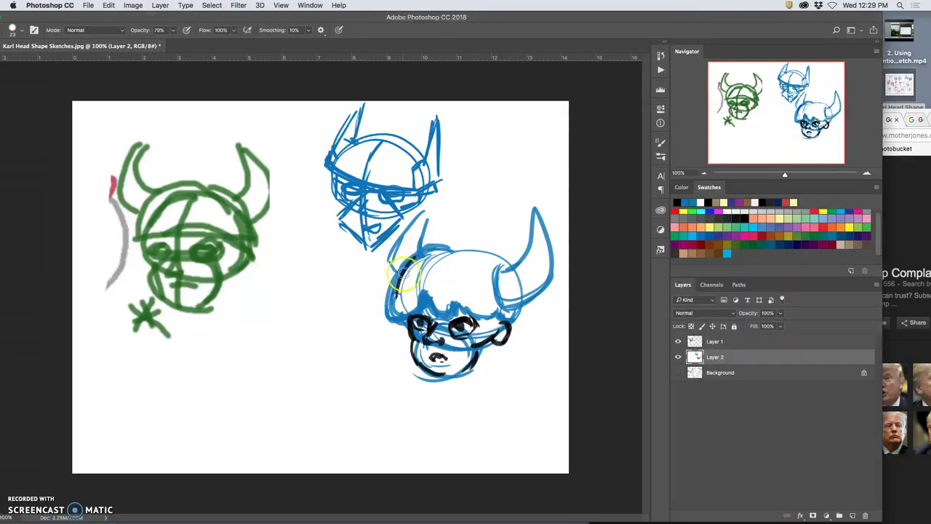
left_click_drag(398, 289, 402, 320)
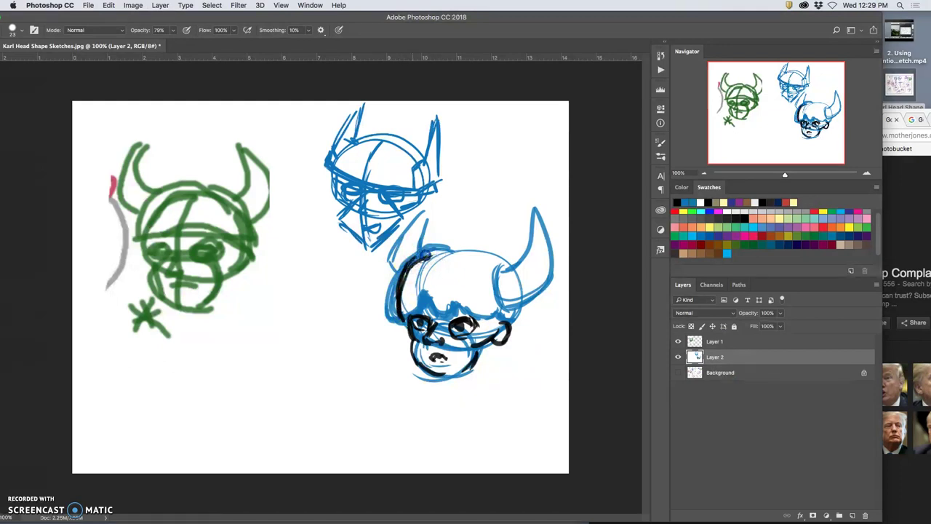
left_click_drag(452, 251, 458, 251)
left_click(895, 351)
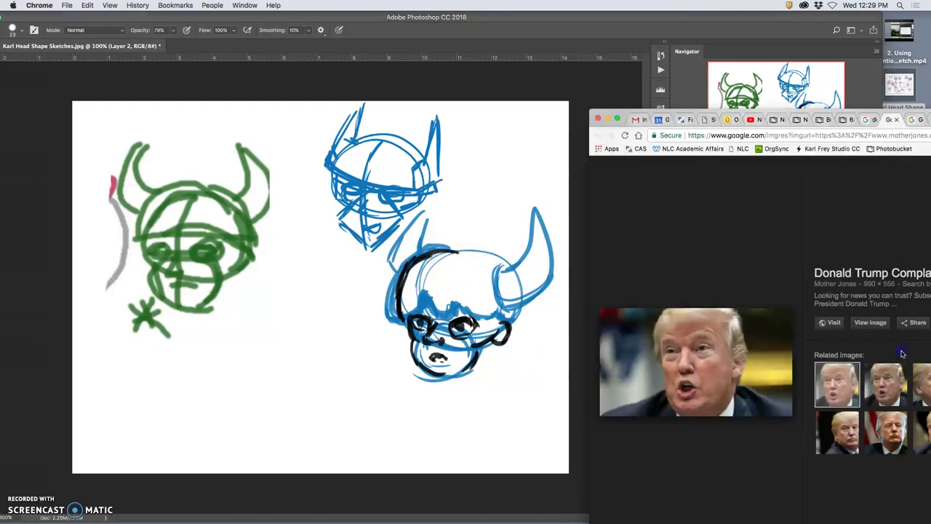
left_click(499, 259)
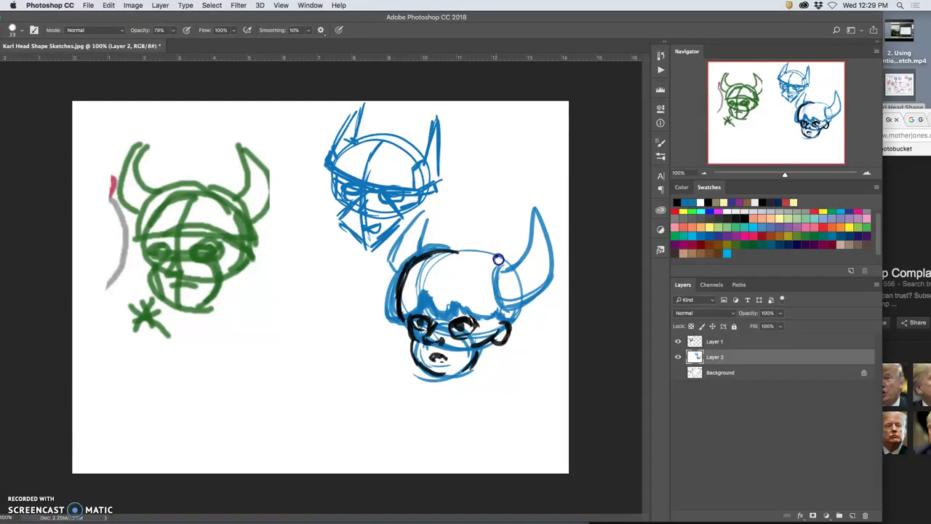
Ink the helmet top, forehead, brow and horns in black, then start a blue curve below.
left_click_drag(489, 254, 415, 251)
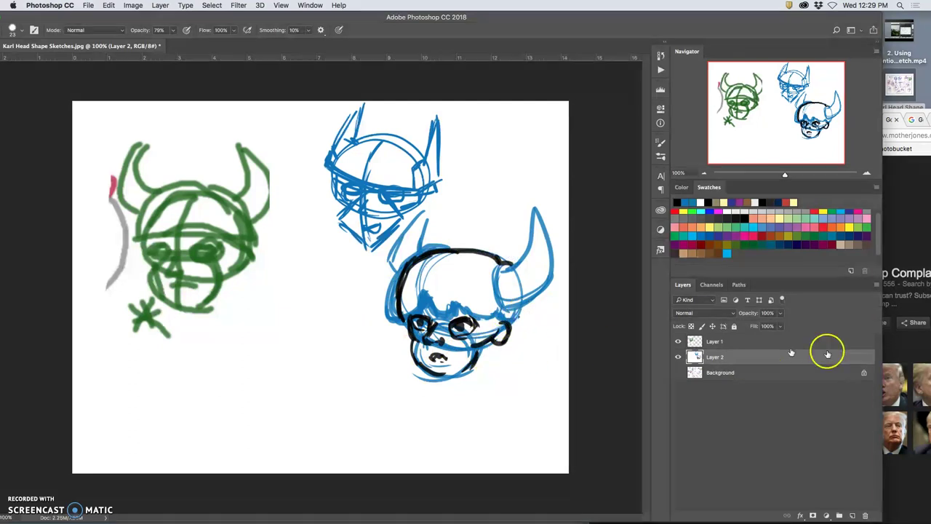
left_click(901, 354)
left_click(446, 285)
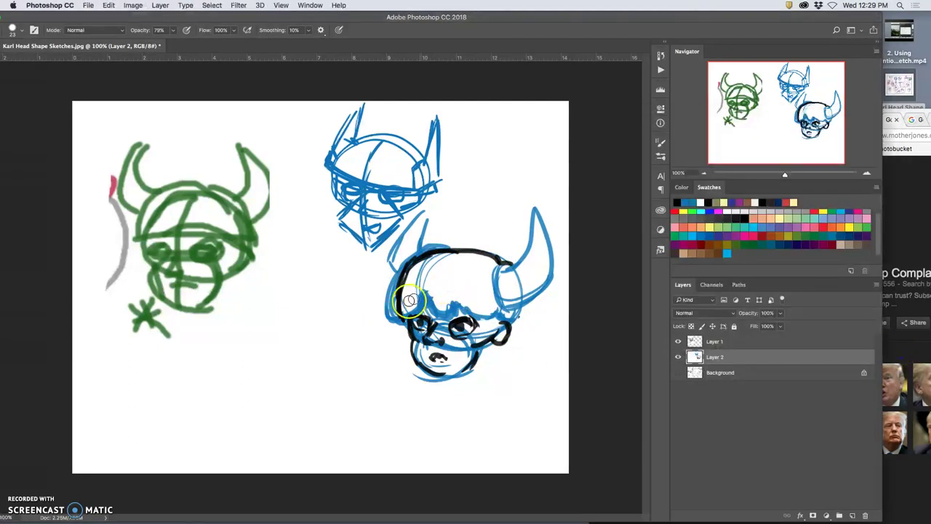
mouse_move(408, 295)
left_mouse_down()
mouse_move(400, 321)
mouse_move(419, 304)
mouse_move(462, 311)
left_mouse_up()
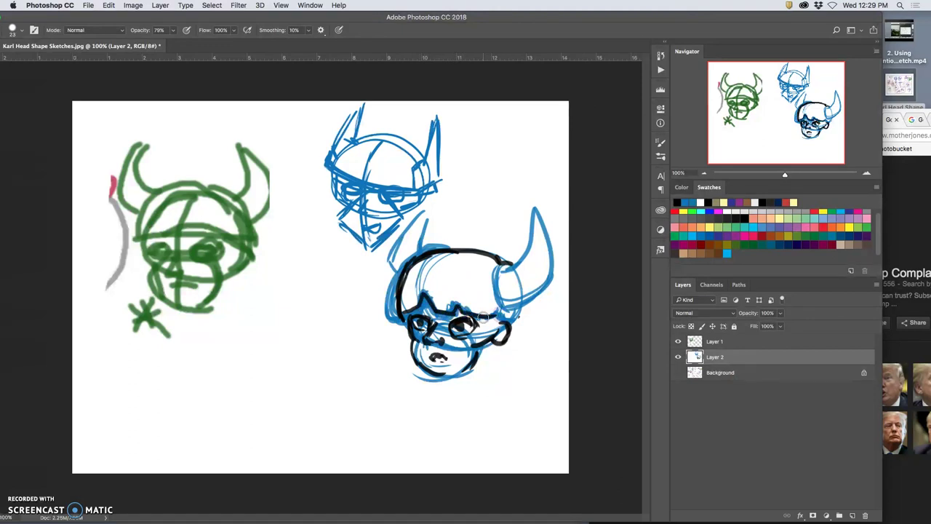
mouse_move(500, 314)
left_mouse_down()
mouse_move(477, 300)
mouse_move(437, 298)
mouse_move(449, 296)
mouse_move(456, 317)
mouse_move(453, 340)
left_mouse_up()
mouse_move(405, 259)
left_mouse_down()
mouse_move(419, 223)
mouse_move(419, 250)
mouse_move(500, 267)
mouse_move(509, 310)
mouse_move(540, 294)
mouse_move(504, 265)
mouse_move(522, 258)
mouse_move(537, 209)
mouse_move(550, 283)
mouse_move(518, 305)
left_mouse_up()
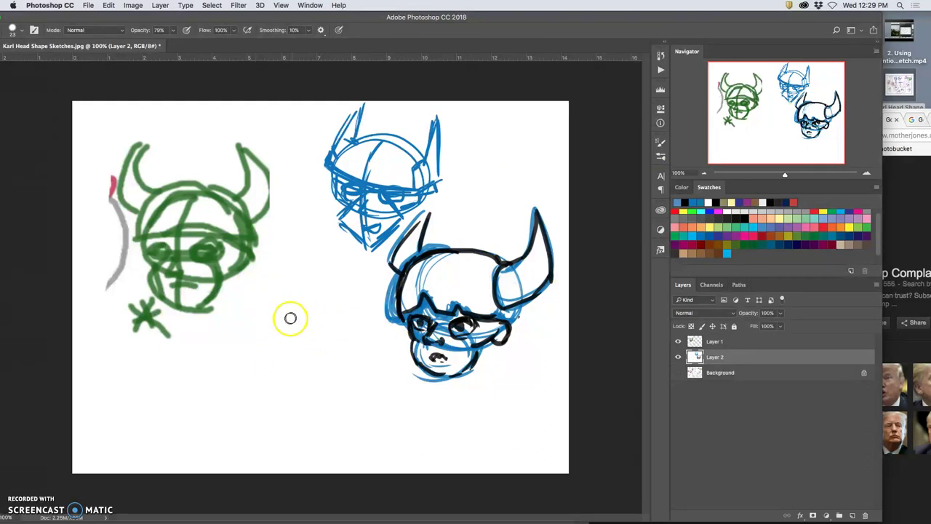
mouse_move(280, 308)
left_mouse_down()
mouse_move(254, 360)
mouse_move(256, 326)
mouse_move(295, 301)
mouse_move(347, 319)
mouse_move(309, 302)
mouse_move(381, 347)
mouse_move(380, 338)
mouse_move(360, 381)
left_mouse_up()
Sketch a blue cranium oval with inner guide lines and a jaw curve beneath it.
mouse_move(280, 349)
left_mouse_down()
mouse_move(258, 352)
mouse_move(305, 309)
mouse_move(367, 336)
mouse_move(369, 368)
mouse_move(356, 383)
mouse_move(370, 350)
left_mouse_up()
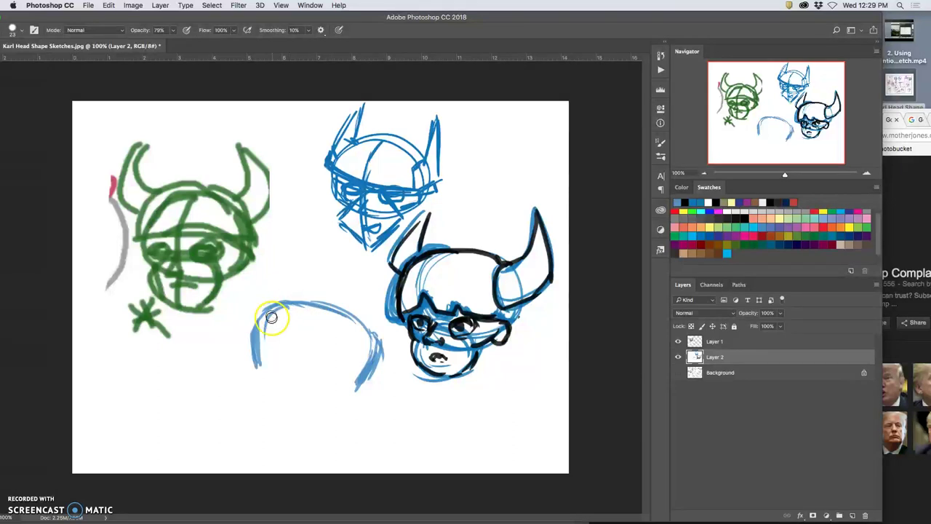
mouse_move(264, 357)
left_mouse_down()
mouse_move(269, 376)
mouse_move(254, 328)
mouse_move(258, 372)
mouse_move(350, 393)
left_mouse_up()
mouse_move(300, 312)
left_mouse_down()
mouse_move(287, 377)
mouse_move(291, 319)
mouse_move(270, 378)
left_mouse_up()
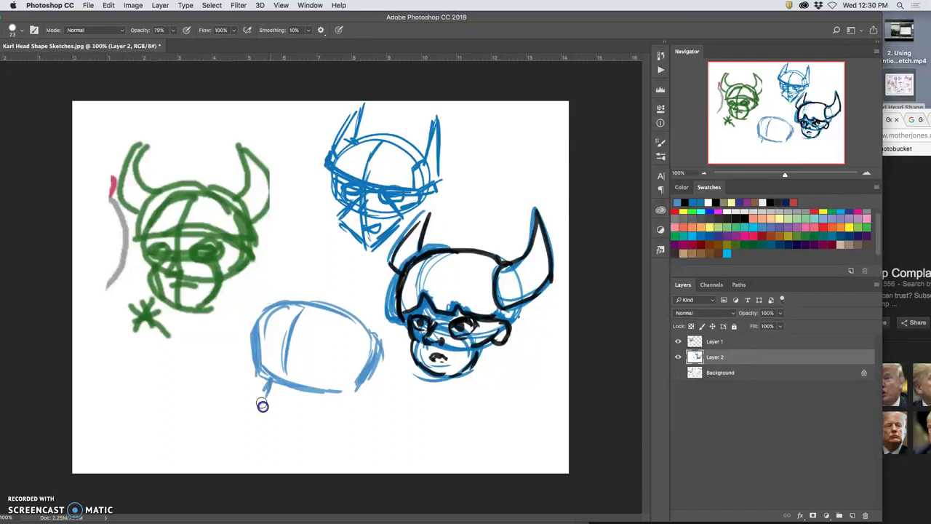
mouse_move(285, 423)
left_mouse_down()
mouse_move(328, 414)
mouse_move(343, 391)
mouse_move(326, 414)
left_mouse_up()
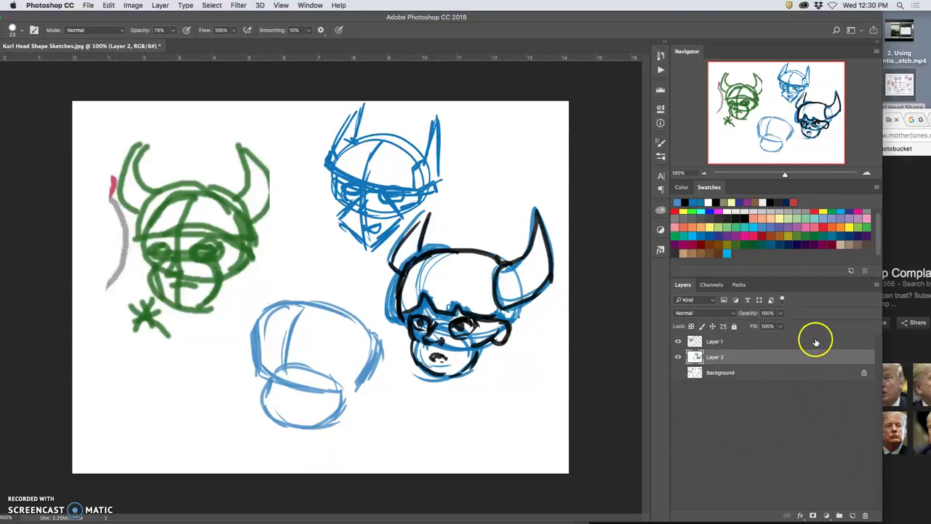
On a new layer, draw a red eye line and mouth on the new blue head.
left_click(852, 514)
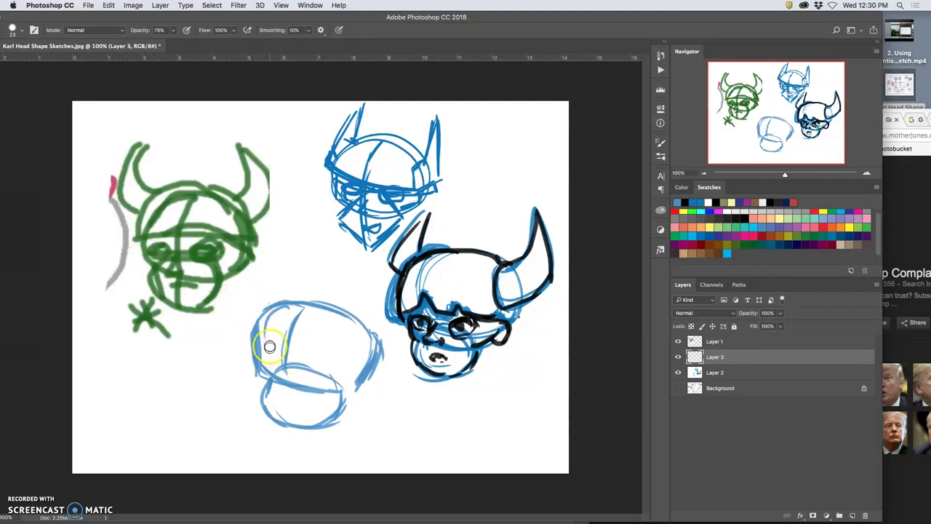
left_click(762, 236)
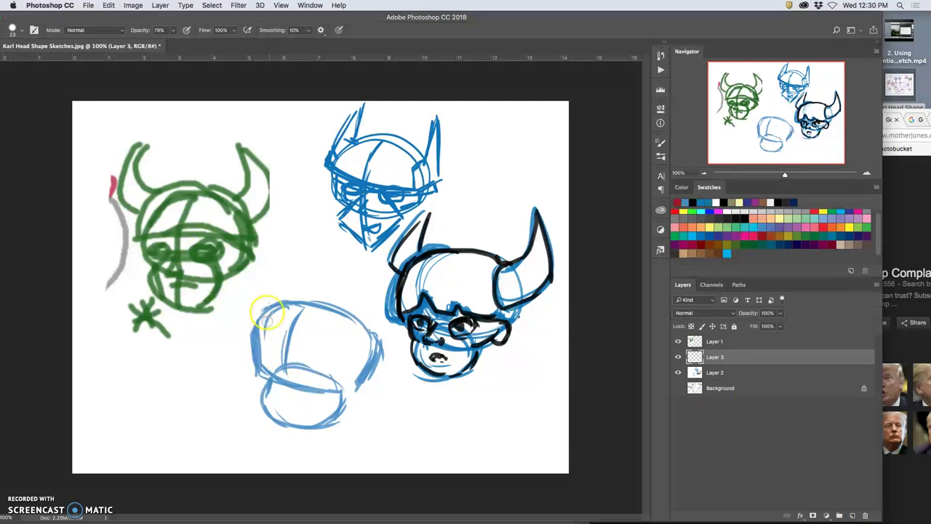
mouse_move(280, 365)
left_mouse_down()
mouse_move(302, 374)
mouse_move(258, 366)
mouse_move(327, 377)
mouse_move(304, 368)
mouse_move(351, 371)
mouse_move(312, 379)
mouse_move(349, 379)
left_mouse_up()
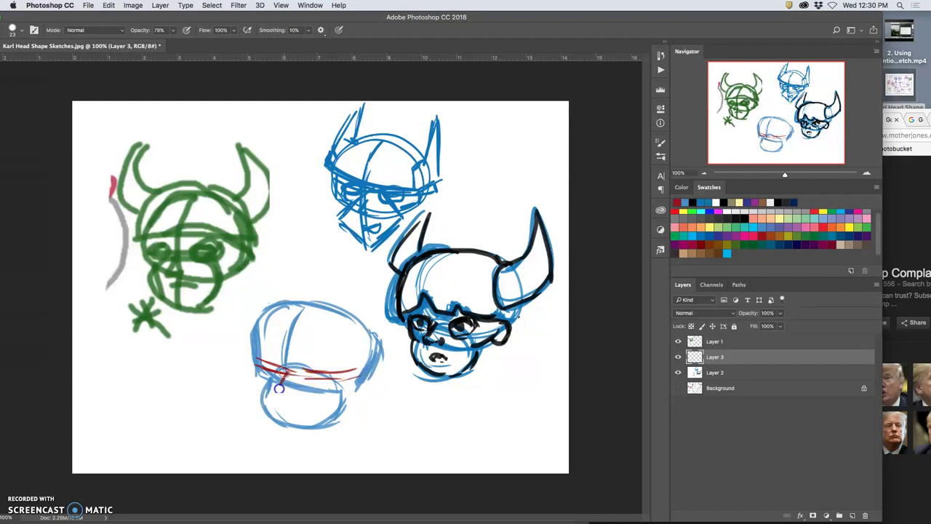
mouse_move(279, 386)
left_mouse_down()
mouse_move(295, 382)
mouse_move(316, 416)
mouse_move(294, 412)
left_mouse_up()
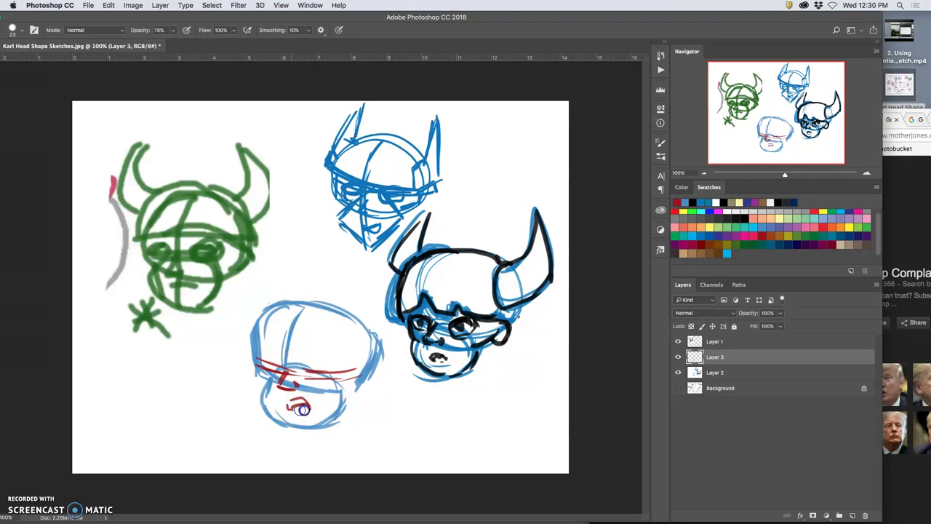
left_click_drag(292, 409, 300, 405)
mouse_move(396, 379)
left_mouse_down()
mouse_move(351, 404)
mouse_move(334, 380)
mouse_move(299, 373)
mouse_move(310, 389)
mouse_move(324, 372)
mouse_move(329, 382)
mouse_move(281, 382)
mouse_move(269, 362)
left_mouse_up()
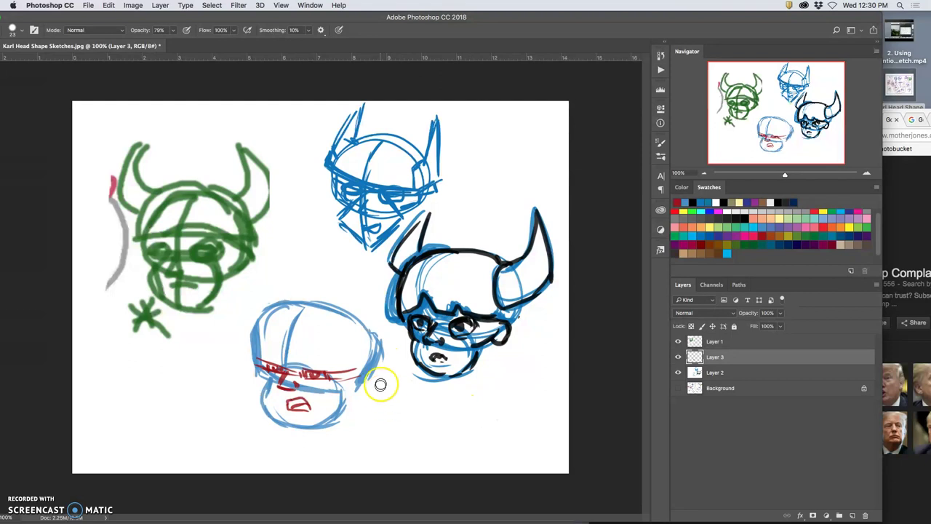
Add red curves along the head's left edge and ear, reinforce the mouth, and test purple.
mouse_move(265, 310)
left_mouse_down()
mouse_move(251, 332)
mouse_move(254, 356)
left_mouse_up()
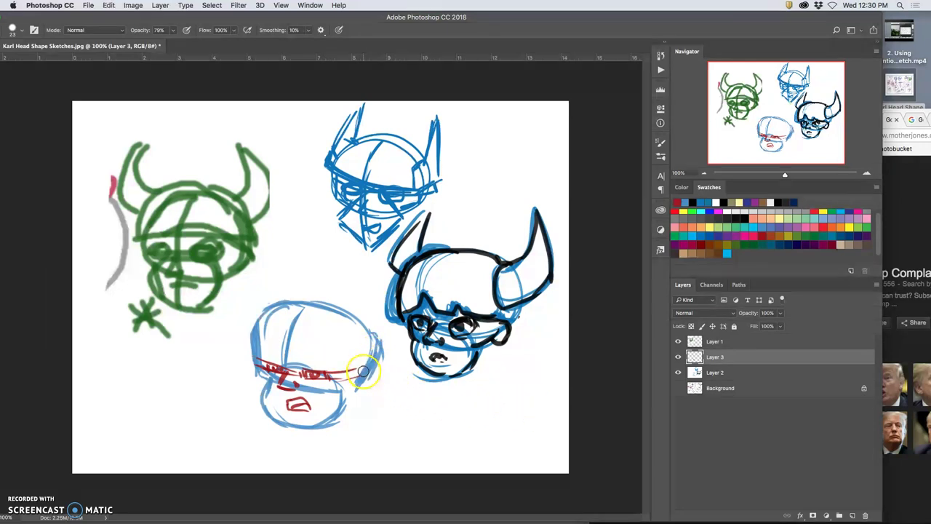
left_click_drag(360, 372, 363, 391)
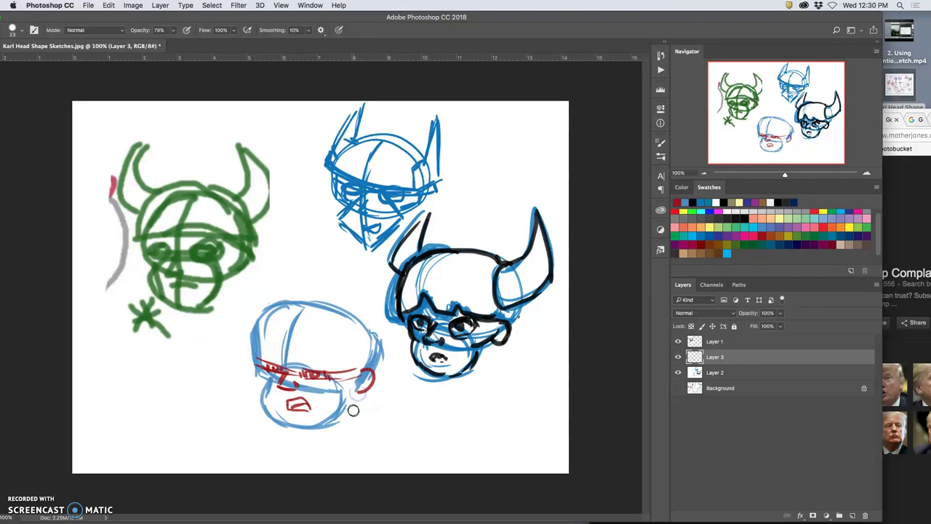
left_click_drag(294, 400, 311, 414)
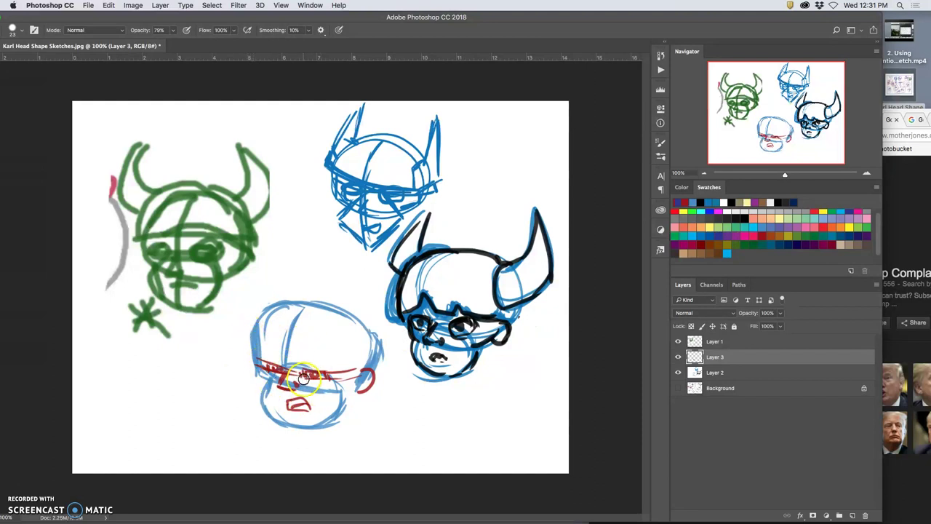
mouse_move(231, 416)
left_mouse_down()
mouse_move(240, 421)
mouse_move(227, 412)
left_mouse_up()
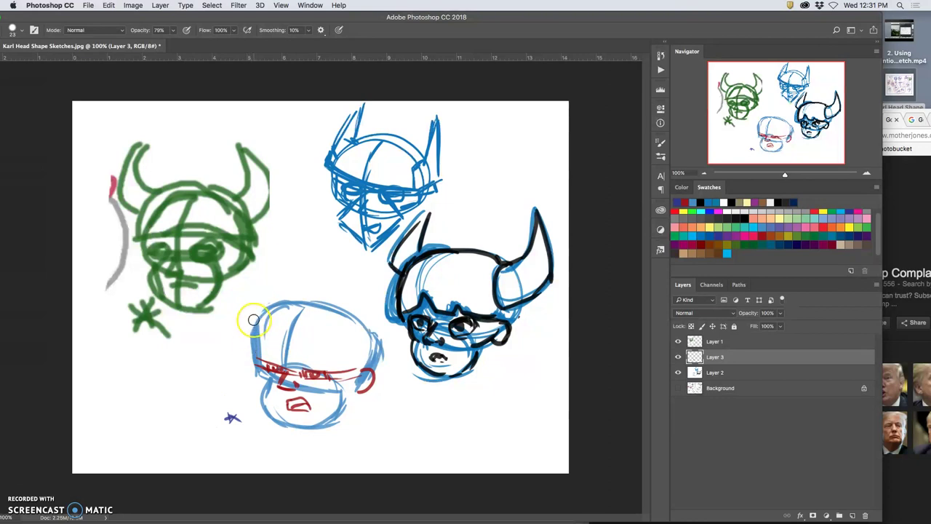
left_click_drag(251, 355, 284, 349)
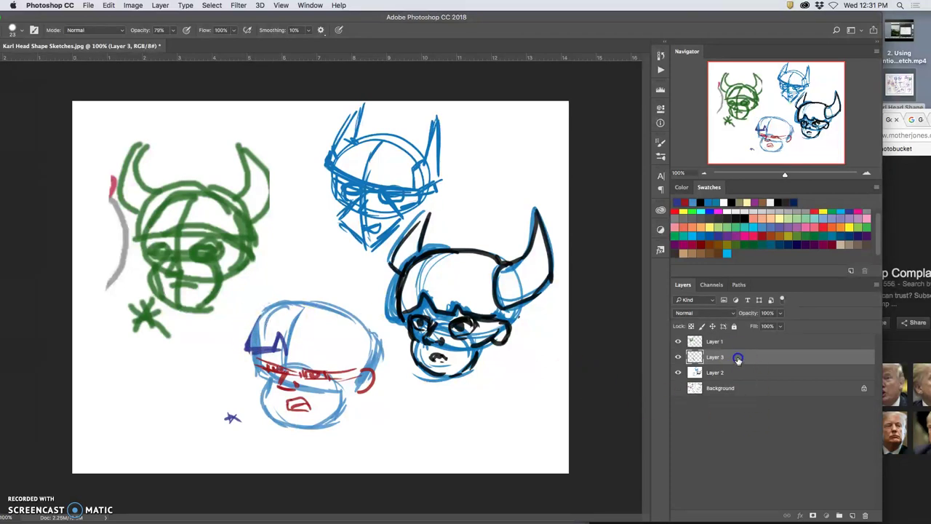
left_click_drag(737, 356, 723, 343)
left_click_drag(248, 341, 251, 325)
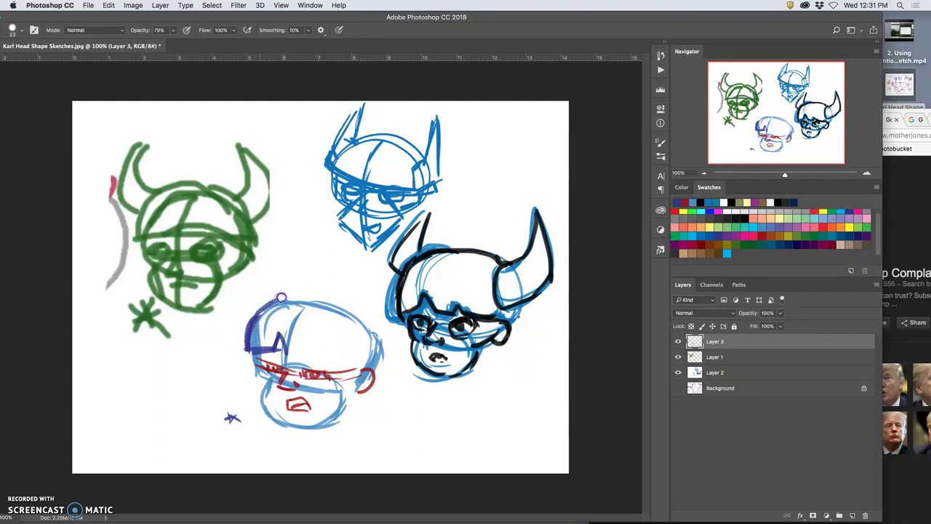
left_click_drag(371, 325, 378, 364)
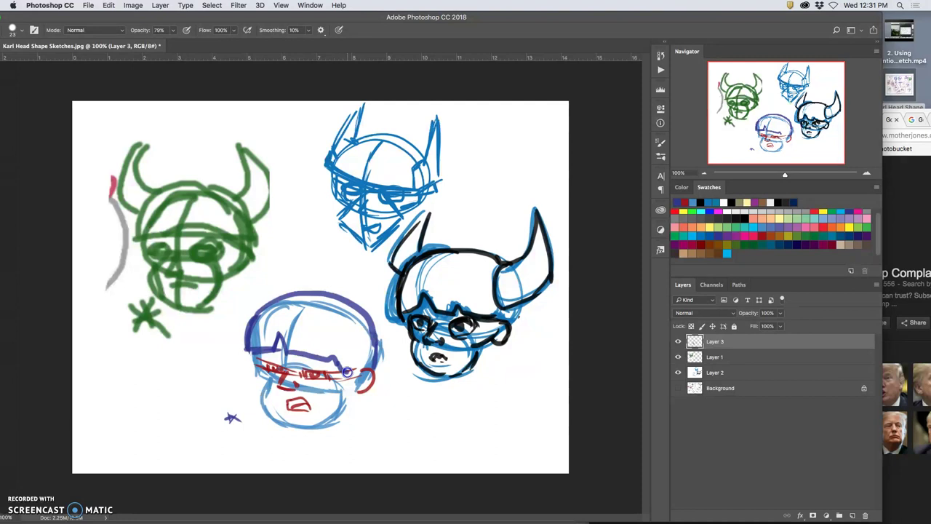
left_click(331, 357)
left_click_drag(343, 369, 367, 384)
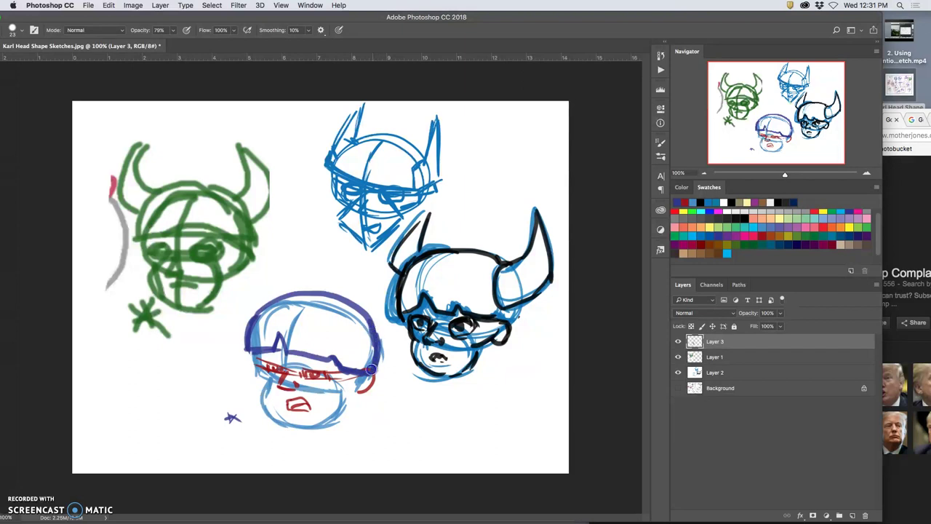
mouse_move(223, 285)
left_mouse_down()
mouse_move(258, 311)
mouse_move(247, 330)
left_mouse_up()
mouse_move(251, 291)
left_mouse_down()
mouse_move(254, 287)
mouse_move(276, 257)
mouse_move(276, 291)
left_mouse_up()
left_click(254, 286)
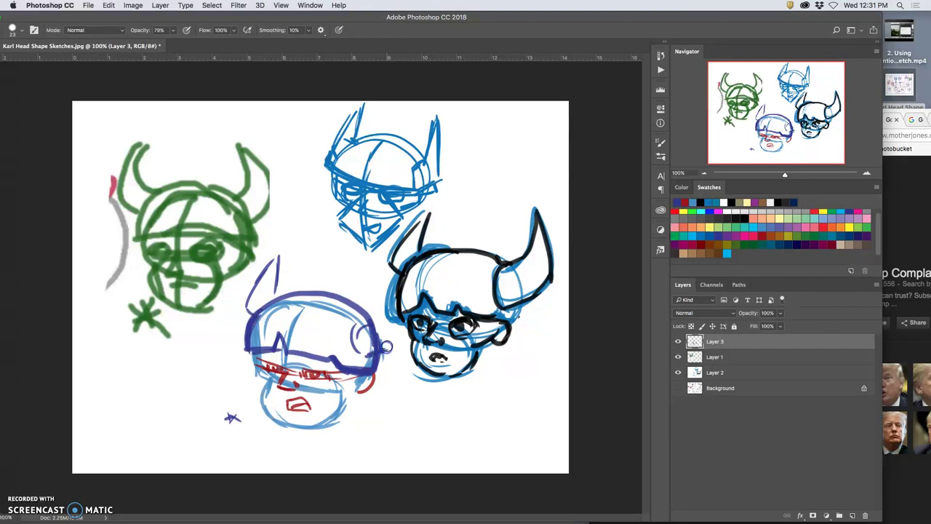
mouse_move(385, 347)
left_mouse_down()
mouse_move(391, 309)
mouse_move(381, 279)
mouse_move(368, 322)
mouse_move(378, 294)
left_mouse_up()
mouse_move(354, 347)
left_mouse_down()
mouse_move(368, 423)
mouse_move(324, 428)
mouse_move(289, 372)
mouse_move(271, 374)
mouse_move(270, 356)
mouse_move(264, 405)
mouse_move(260, 361)
left_mouse_up()
left_click_drag(347, 380, 361, 377)
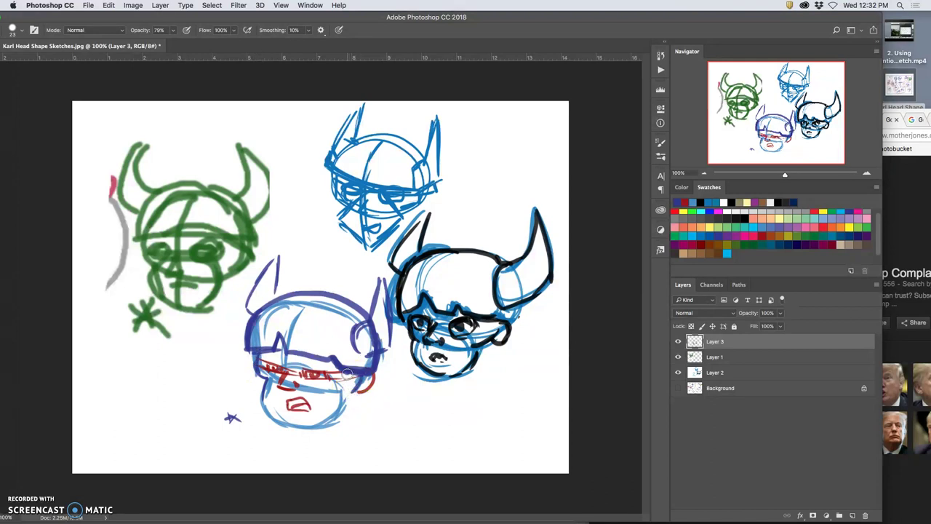
mouse_move(346, 384)
left_mouse_down()
mouse_move(320, 396)
mouse_move(323, 407)
mouse_move(335, 393)
mouse_move(315, 420)
mouse_move(331, 414)
mouse_move(322, 426)
mouse_move(271, 422)
mouse_move(333, 428)
mouse_move(360, 389)
left_mouse_up()
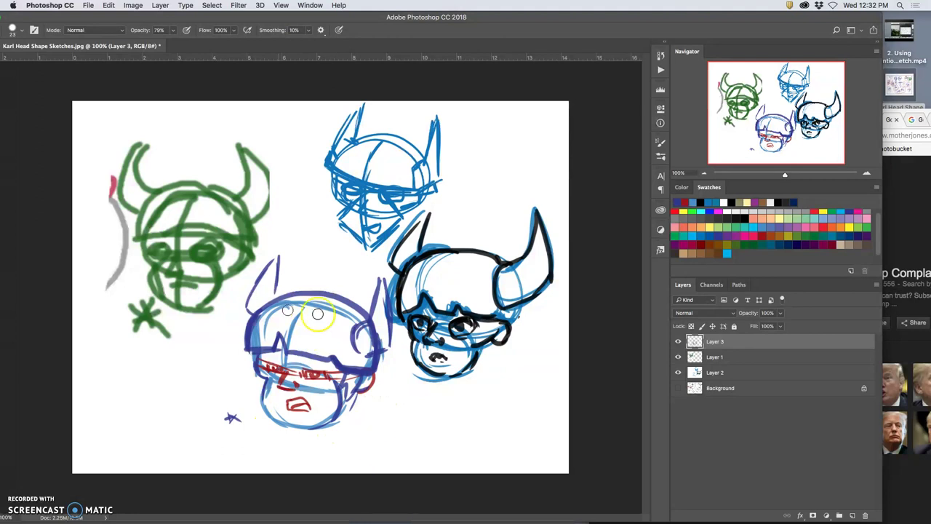
mouse_move(254, 331)
left_mouse_down()
mouse_move(315, 331)
mouse_move(299, 344)
mouse_move(329, 343)
mouse_move(349, 360)
mouse_move(362, 356)
mouse_move(355, 347)
mouse_move(389, 348)
left_mouse_up()
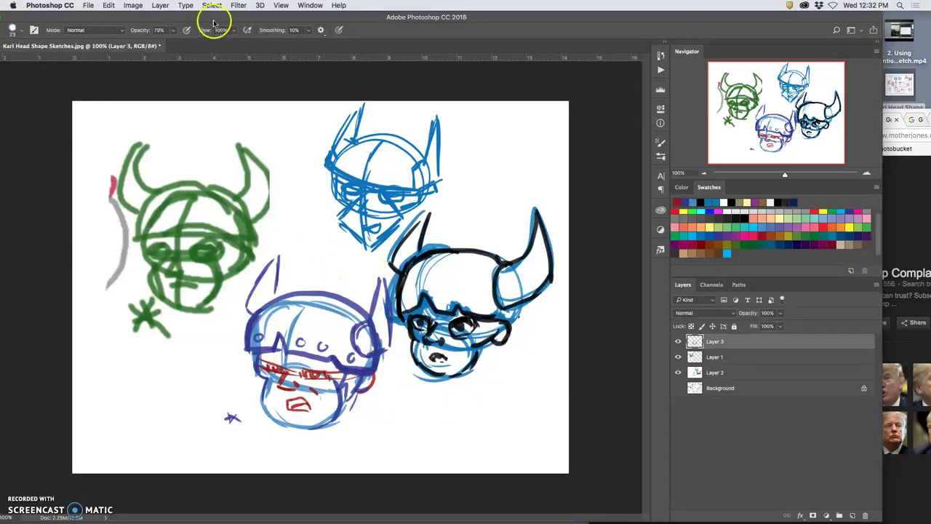
Lasso the middle purple head and stamp a merged copy of all visible sketches.
left_click_drag(215, 18, 291, 20)
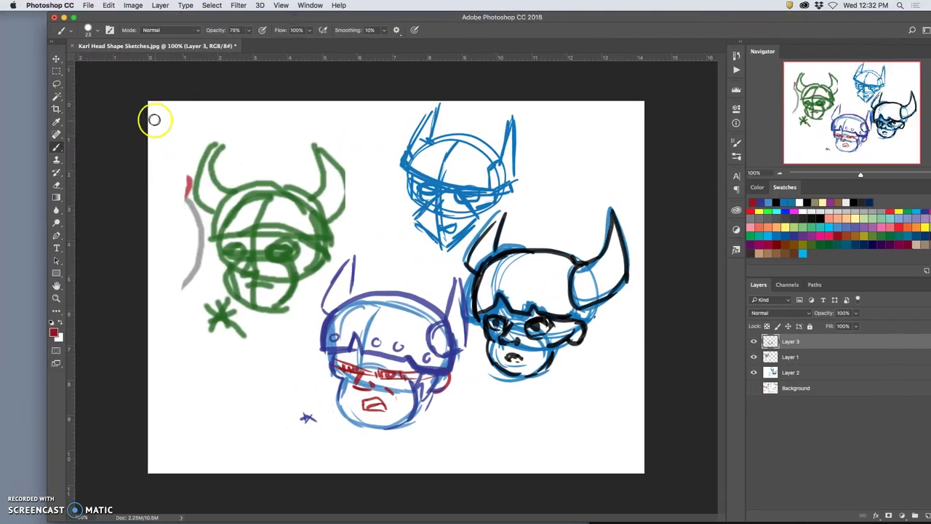
left_click(58, 83)
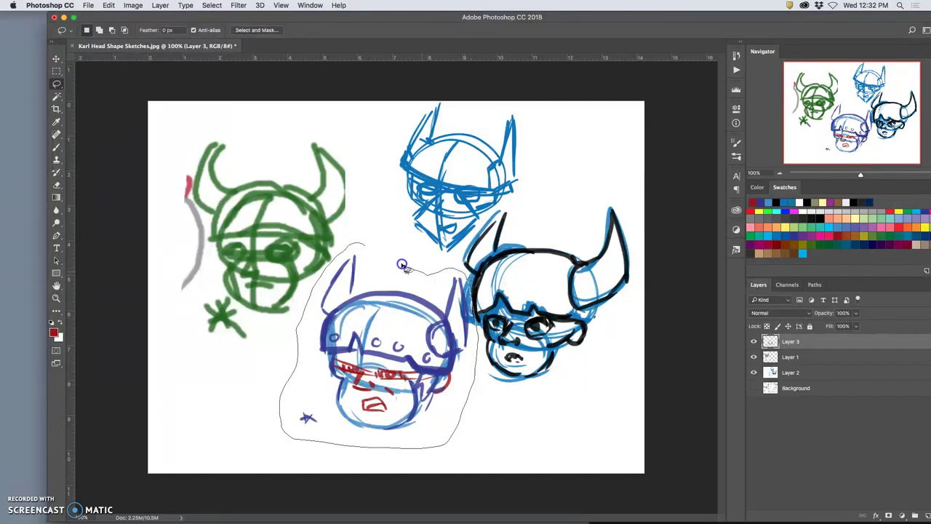
left_click_drag(402, 264, 400, 265)
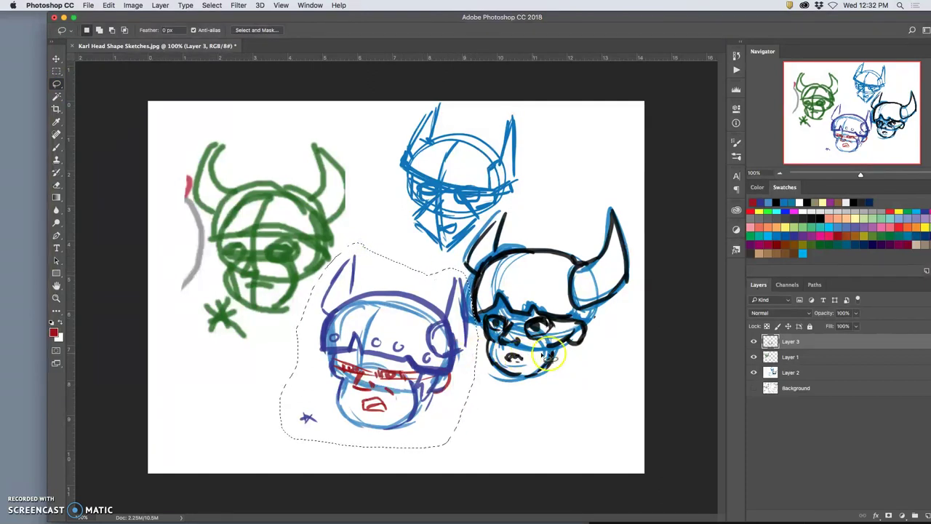
left_click(159, 6)
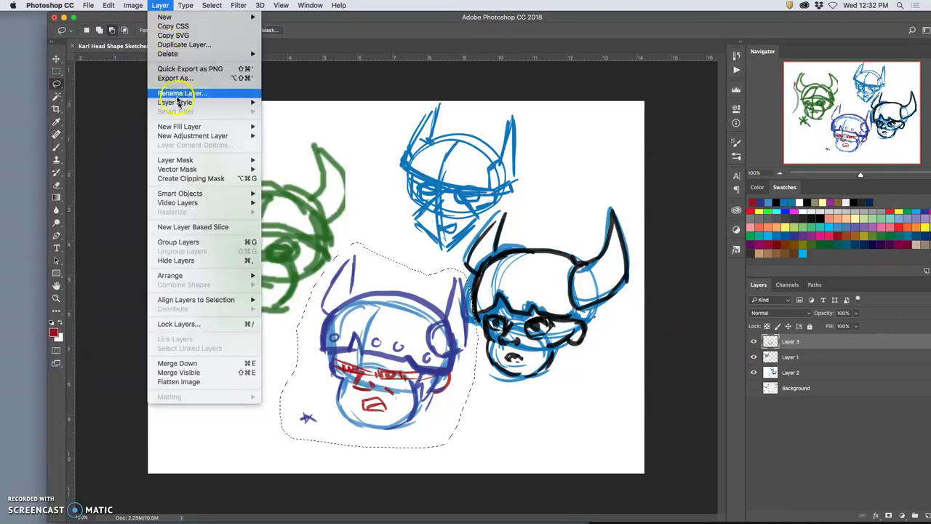
left_click(195, 378, "alt")
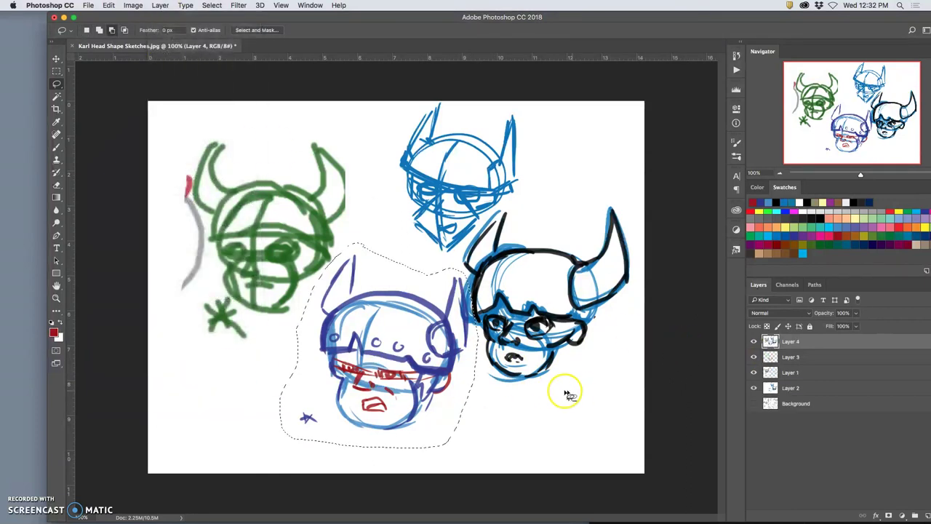
Copy the selected head onto Layer 5 and hide the merged, green sketch and Layer 2 layers.
key("super+j")
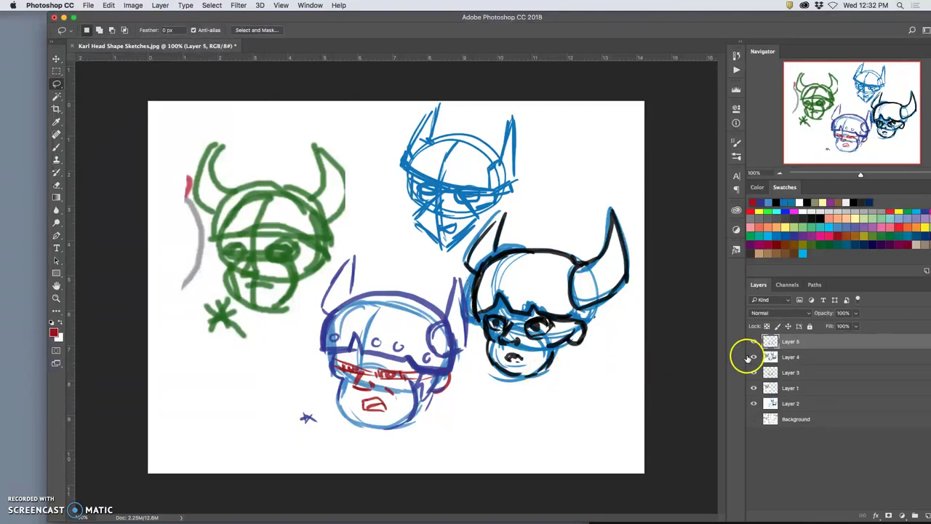
left_click(754, 357)
left_click(754, 389)
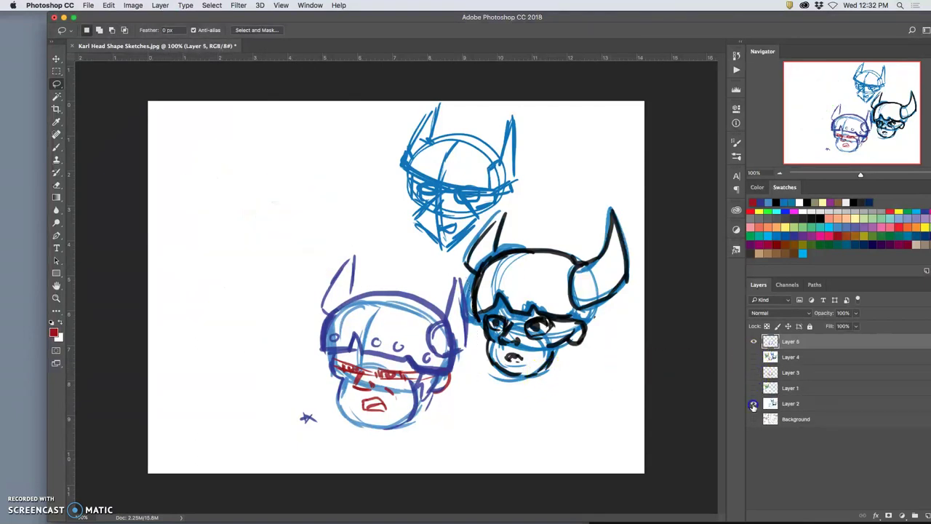
left_click(753, 403)
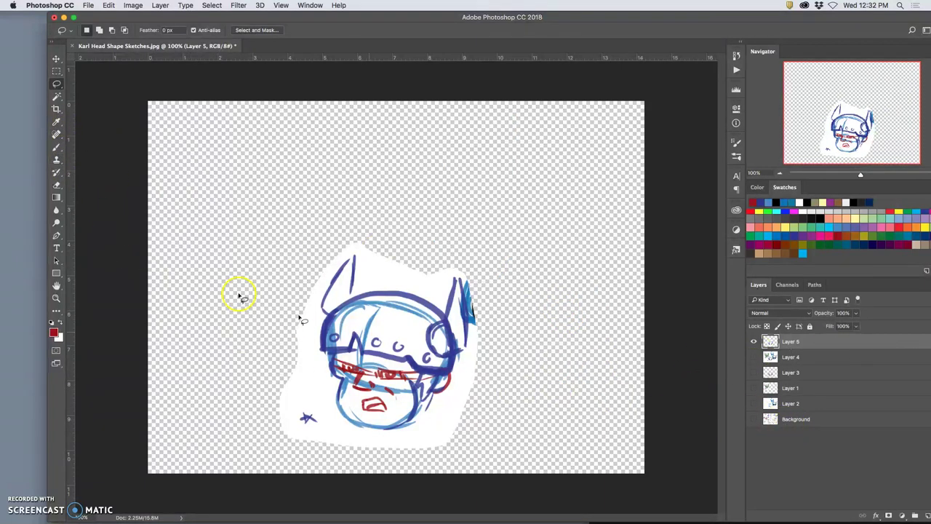
Set up the Eraser with 100% hardness to clean stray blue marks near the right horn.
left_click(57, 185)
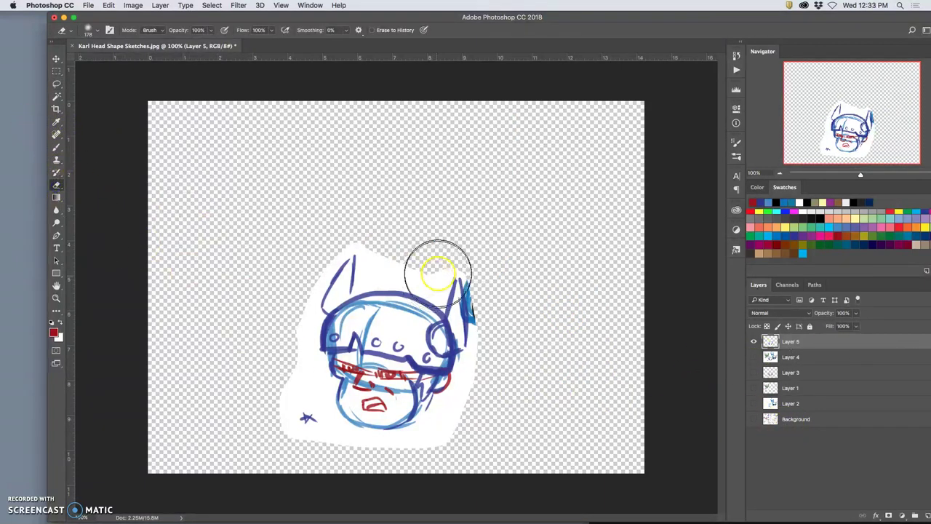
left_click(90, 31)
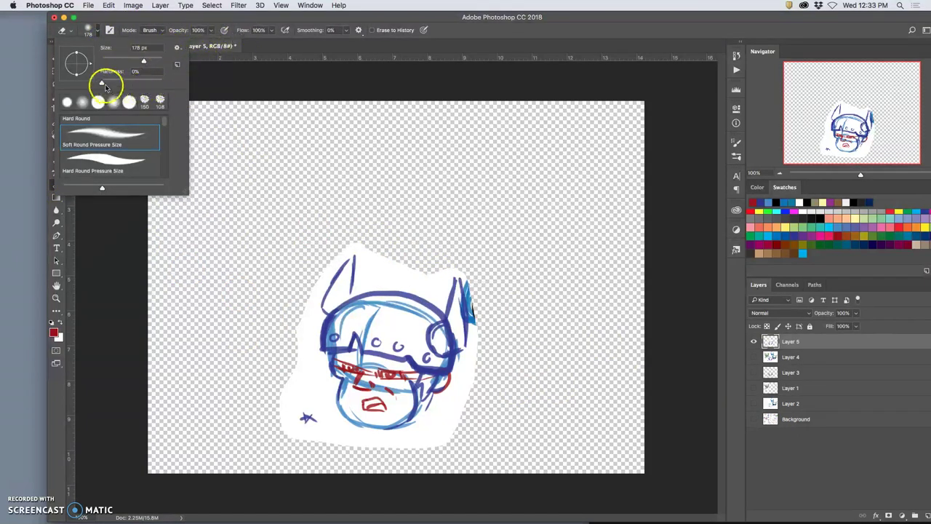
left_click_drag(164, 86, 193, 104)
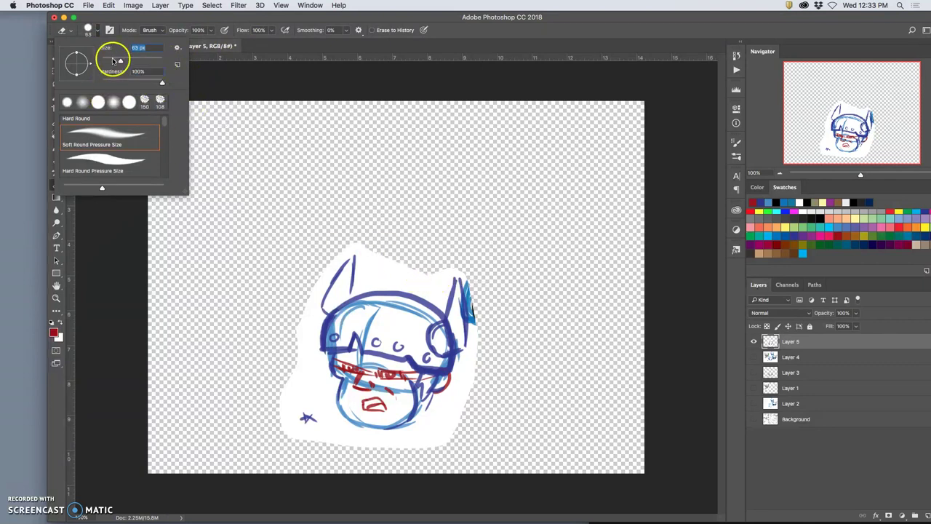
left_click(473, 272)
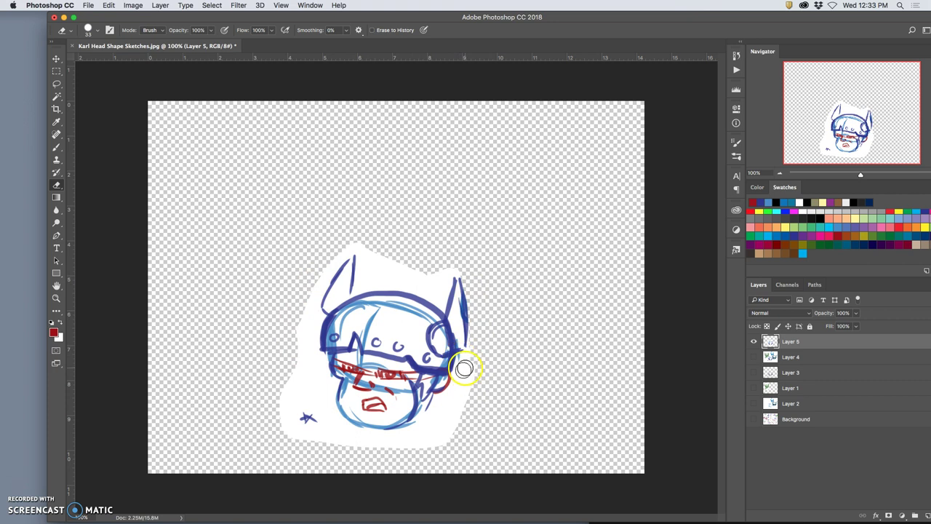
left_click(57, 58)
Move the isolated head to the top-left corner and add an empty layer above it.
mouse_move(369, 291)
left_mouse_down()
mouse_move(349, 246)
mouse_move(287, 208)
mouse_move(236, 124)
mouse_move(229, 139)
left_mouse_up()
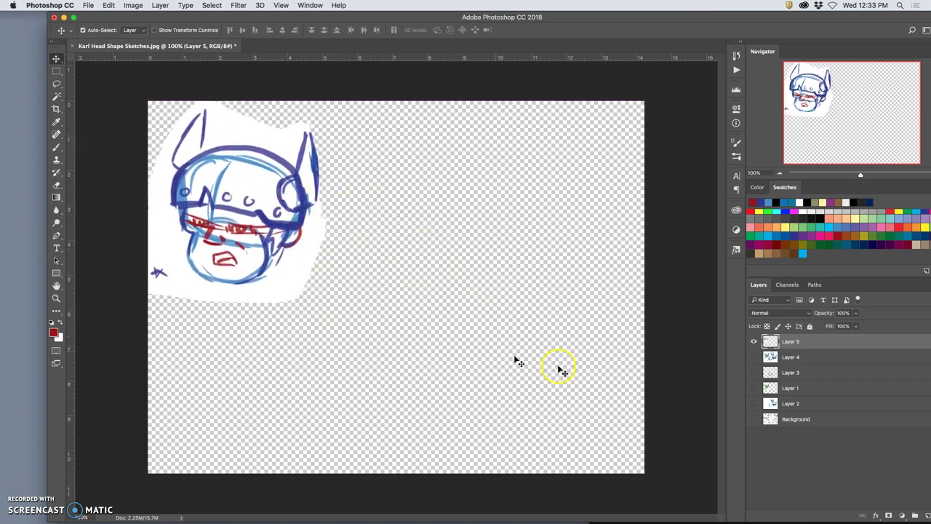
left_click(928, 515)
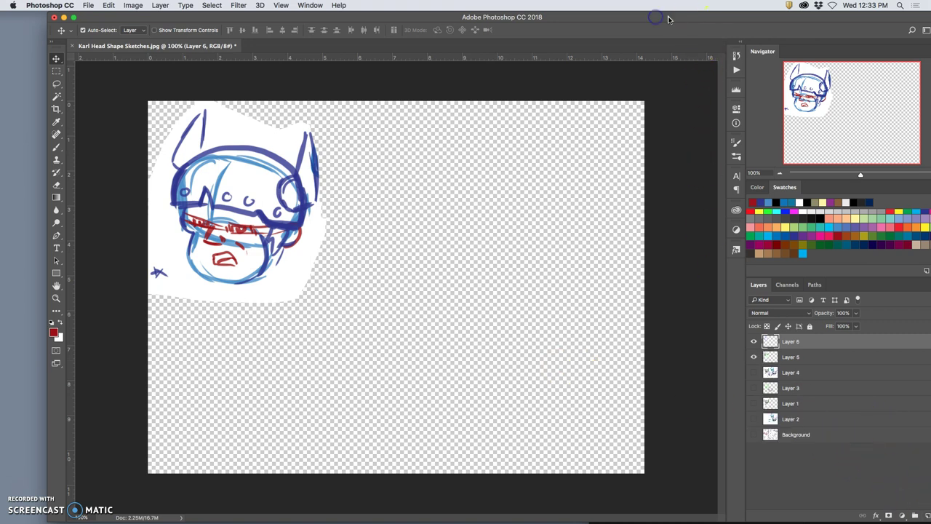
left_click_drag(668, 19, 625, 19)
Add Layer 7 above Background and fill it with white.
left_click(802, 438)
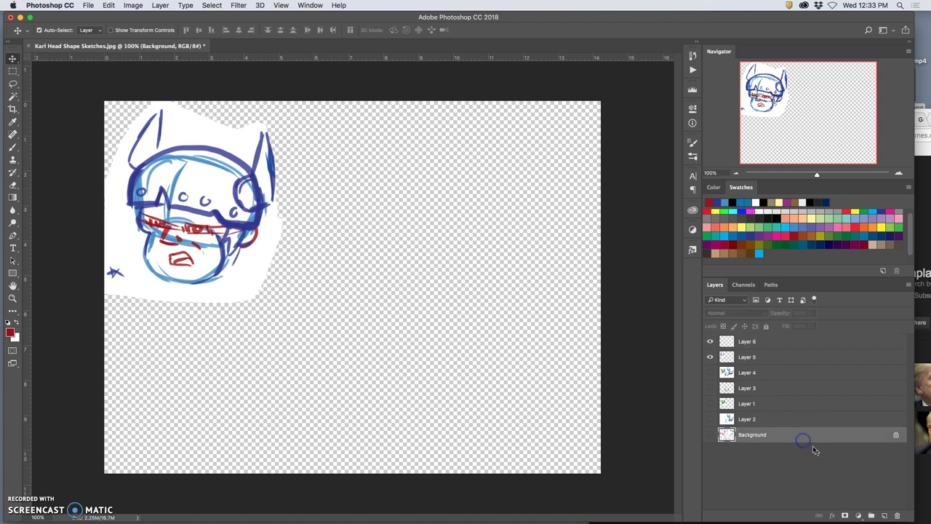
left_click(885, 516)
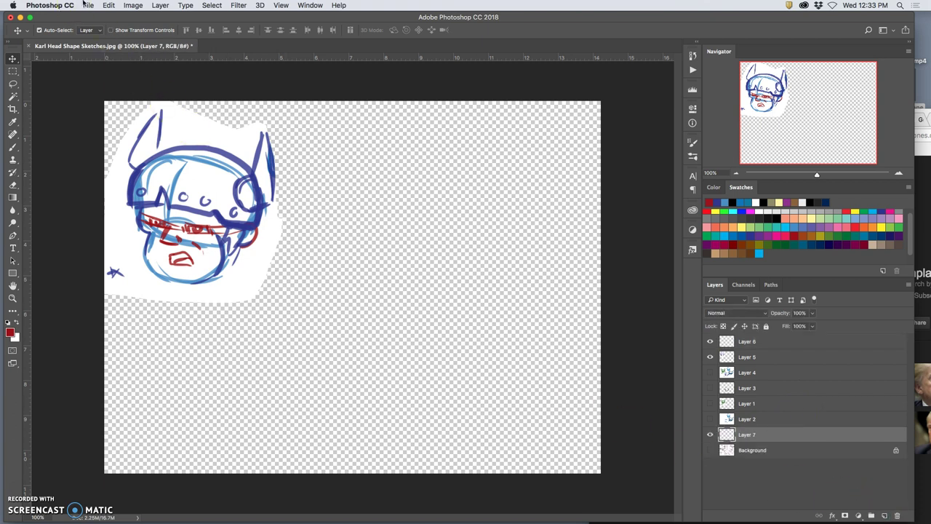
left_click(159, 6)
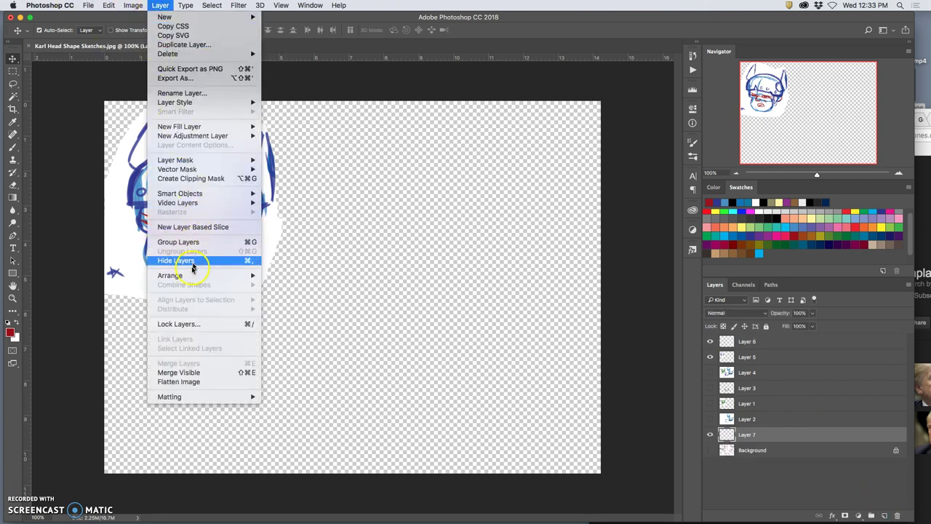
mouse_move(128, 6)
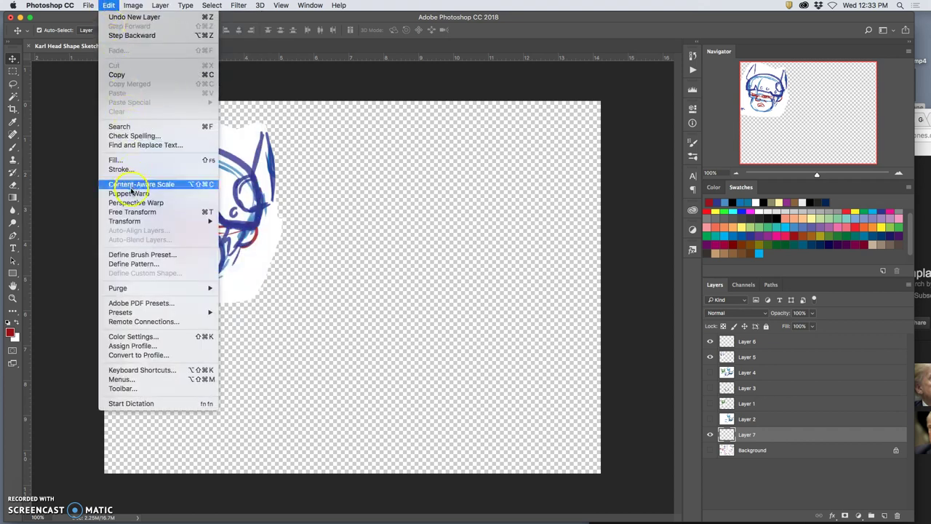
left_click(127, 160)
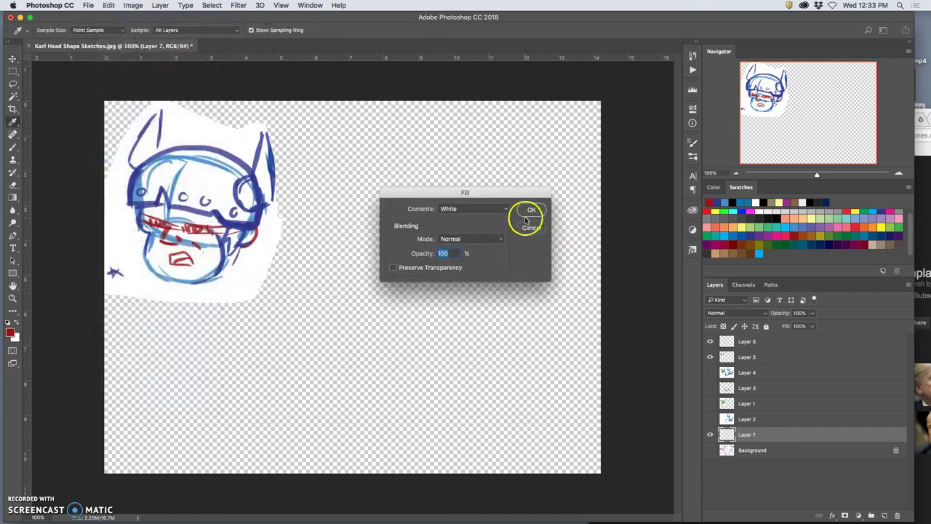
left_click(532, 211)
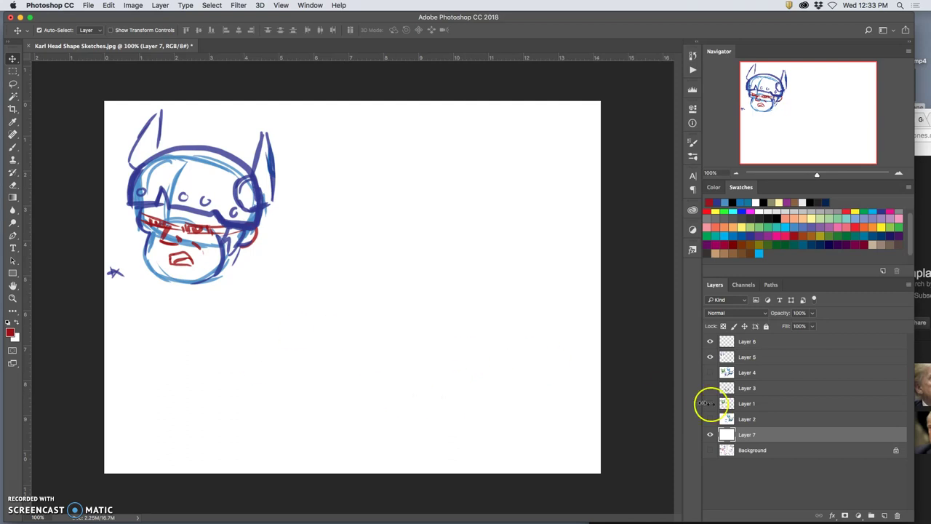
Make Layer 6 active and give it a Green colour label.
left_click(786, 347)
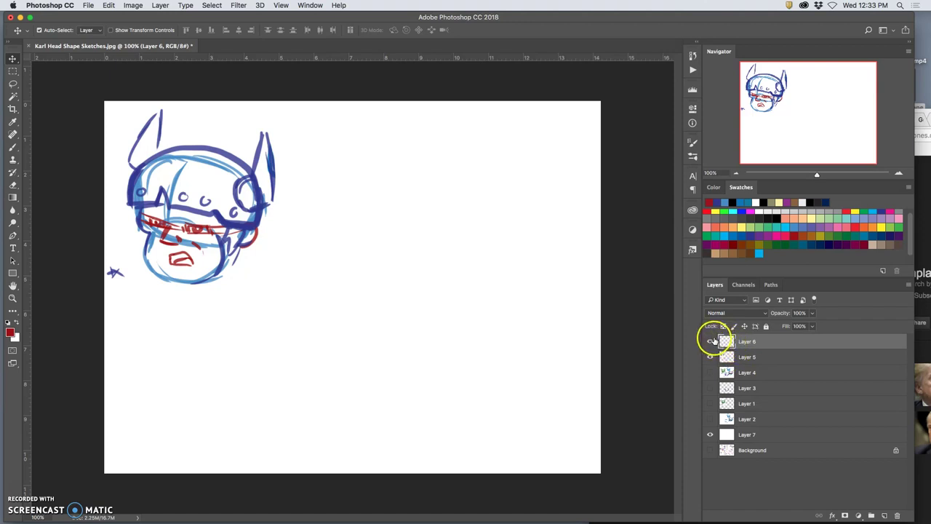
right_click(711, 341)
left_click(727, 408)
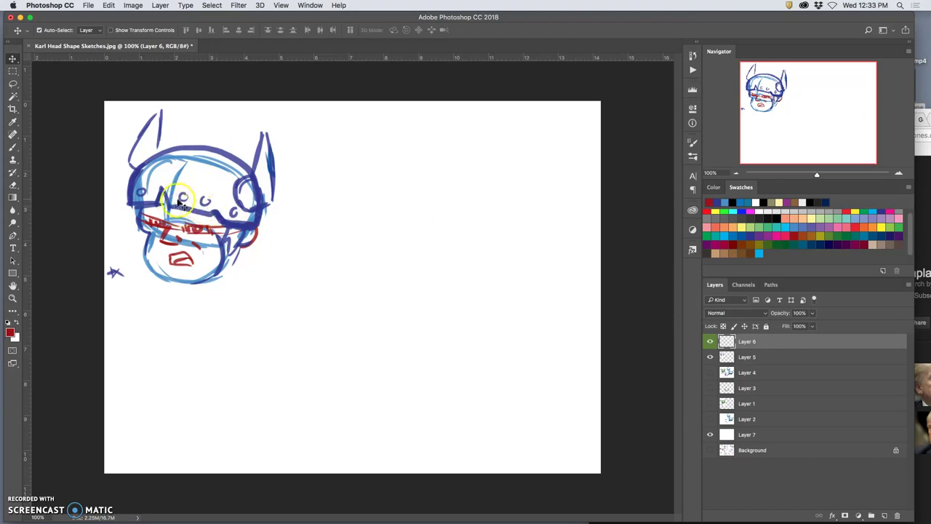
Sample blue from the sketch and draw a new rounded head outline beside the barbarian head.
left_click(12, 146)
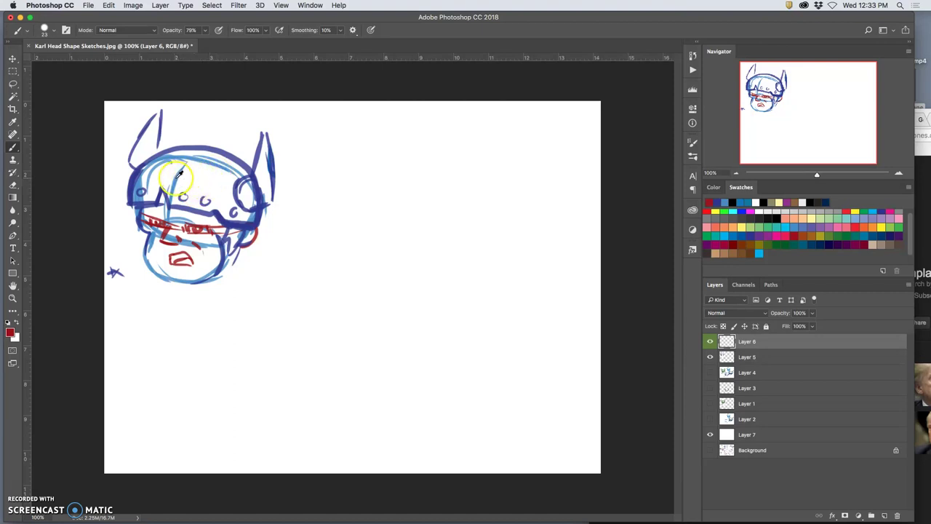
left_click(179, 173, "alt")
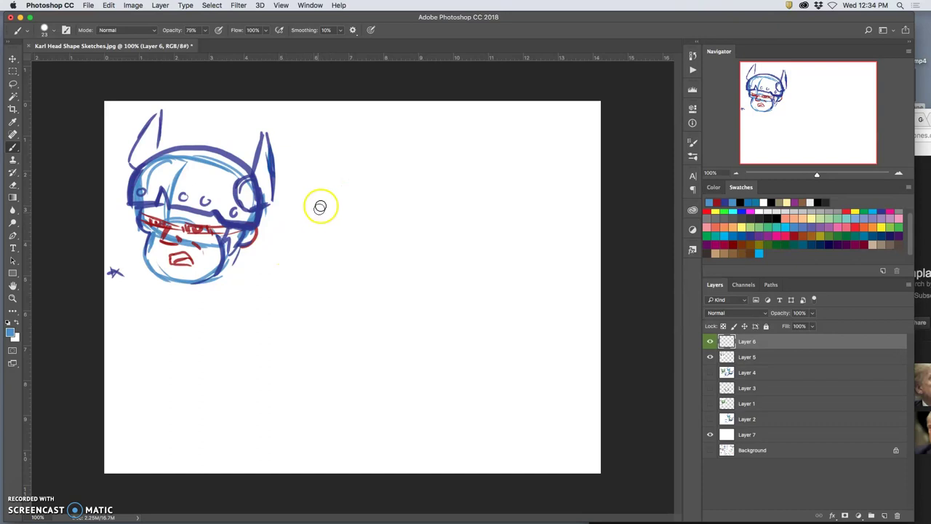
left_click_drag(339, 204, 305, 210)
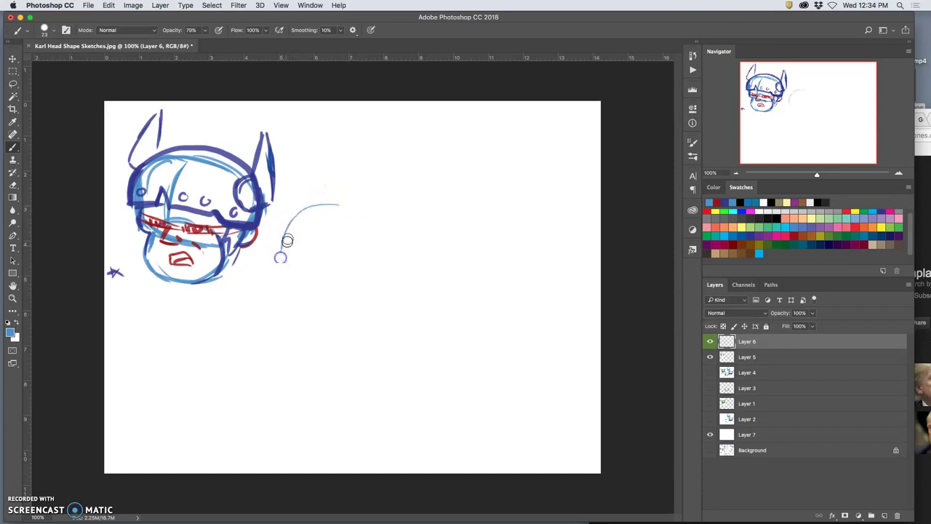
left_click_drag(276, 283, 368, 313)
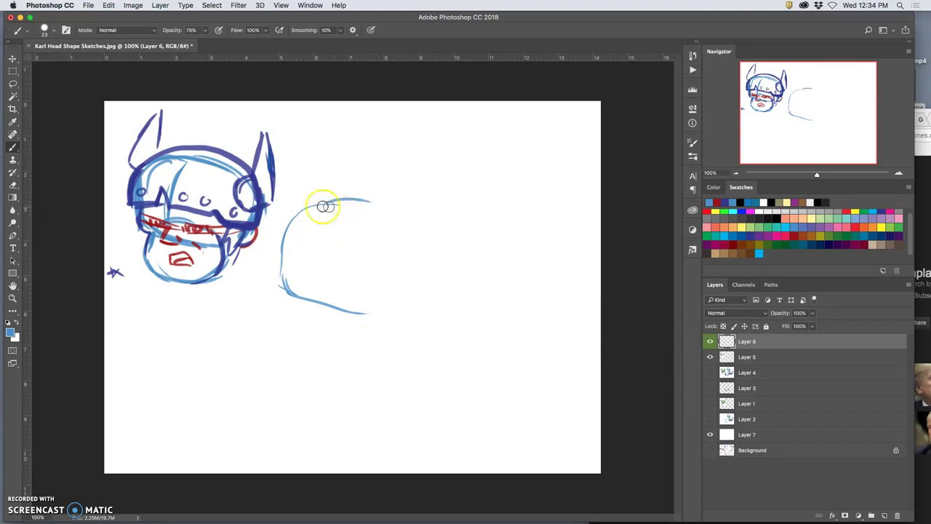